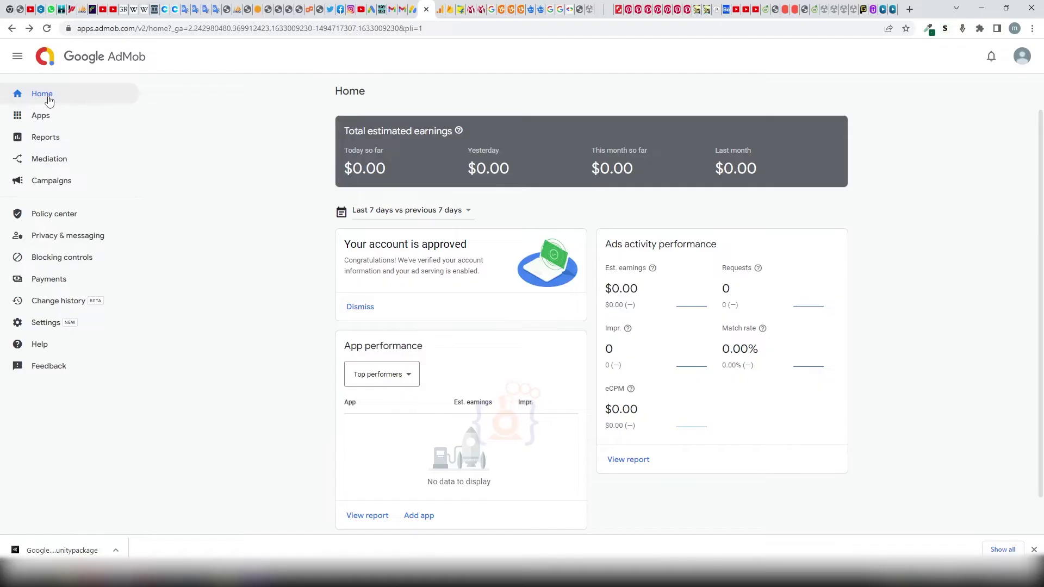
- Start adding a new Android app in AdMob that is not listed on an app store
left_click(49, 100)
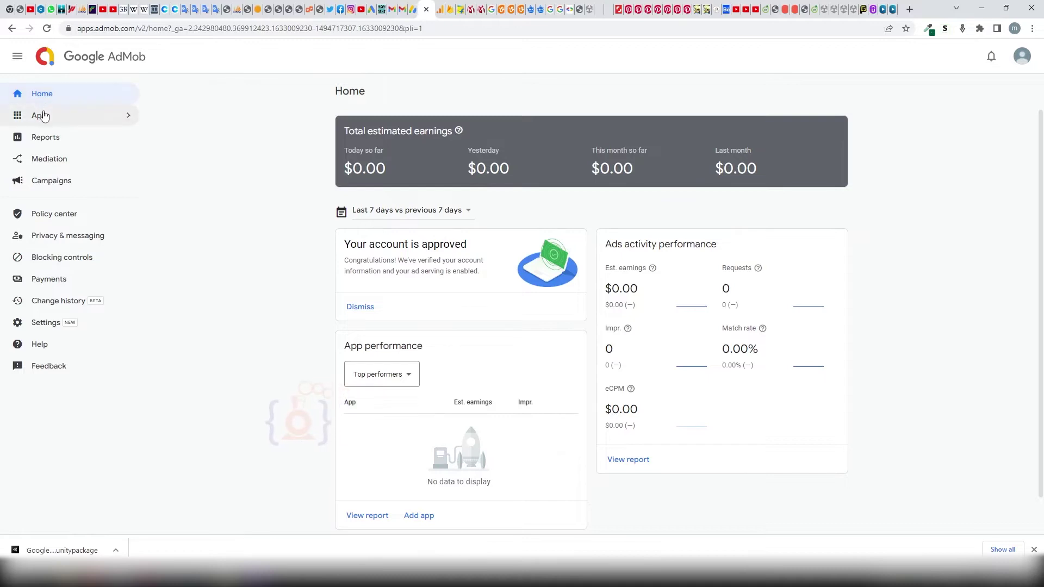
left_click(46, 117)
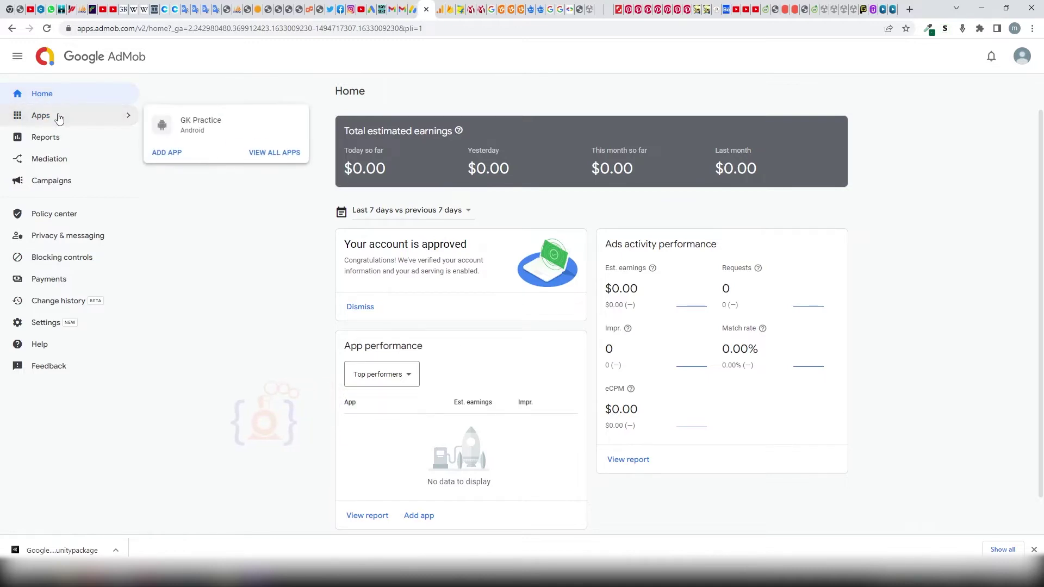
left_click(168, 160)
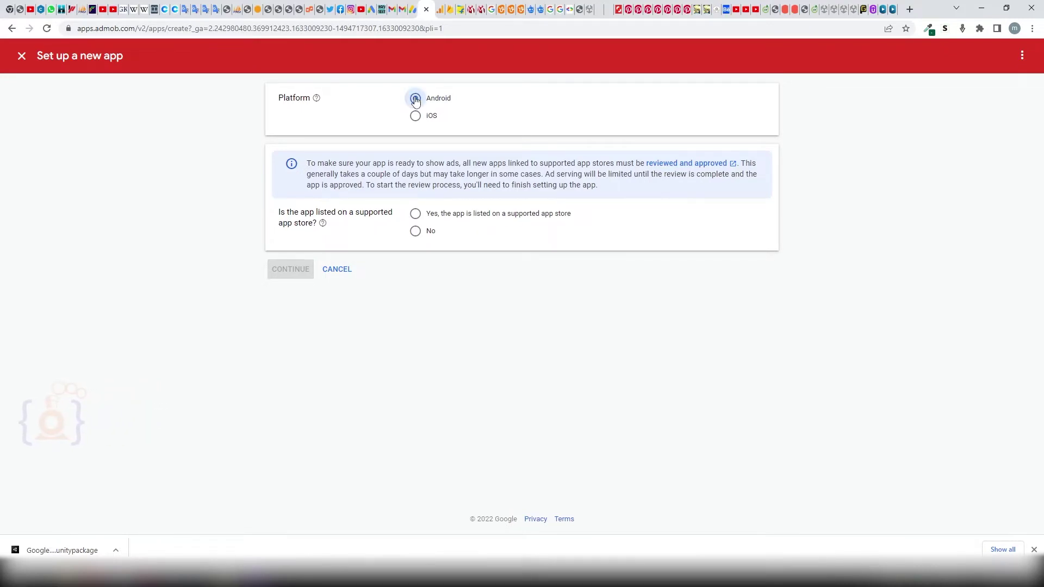
left_click(416, 99)
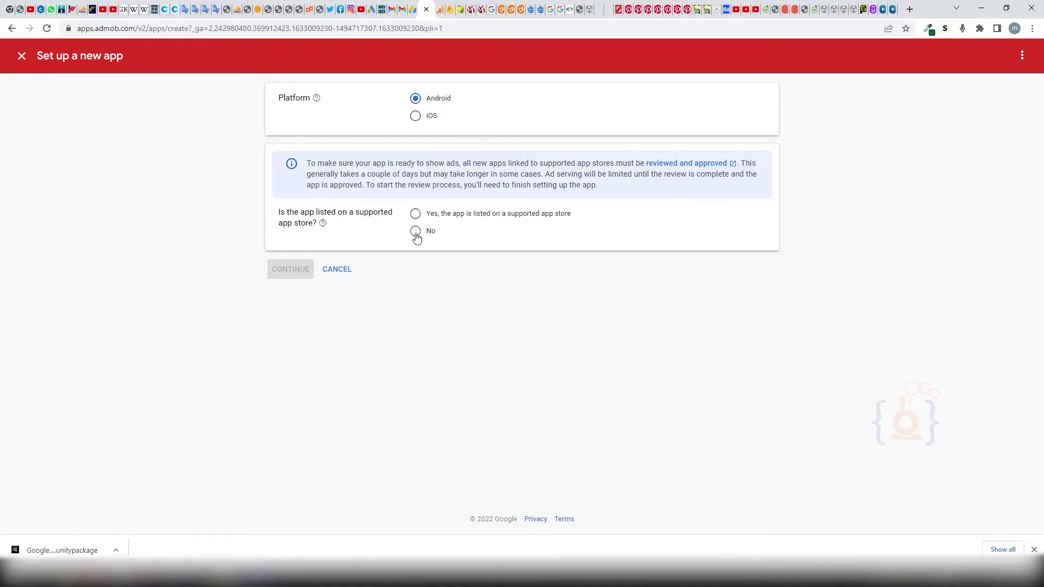
left_click(416, 236)
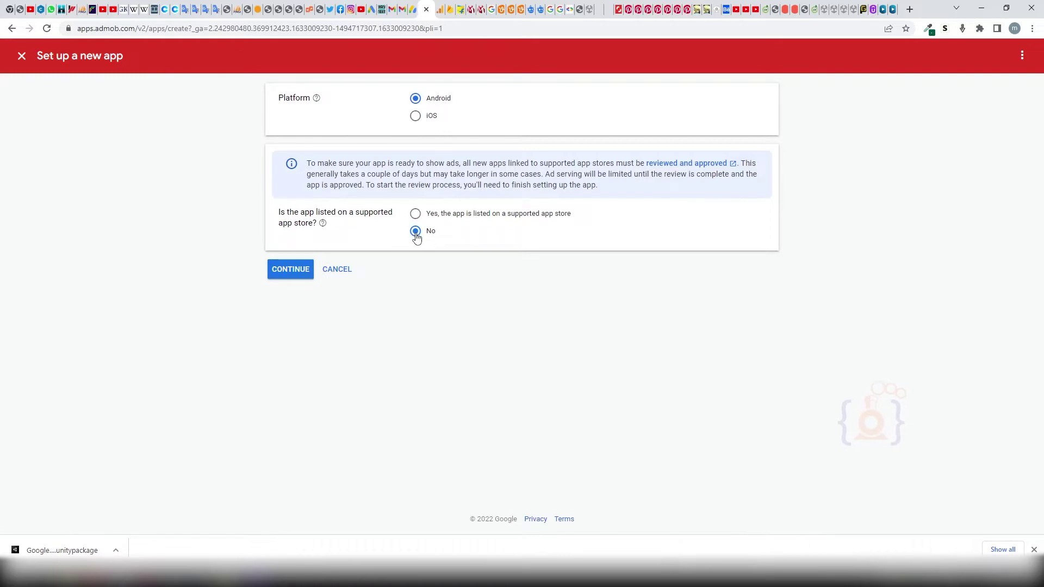
left_click(304, 272)
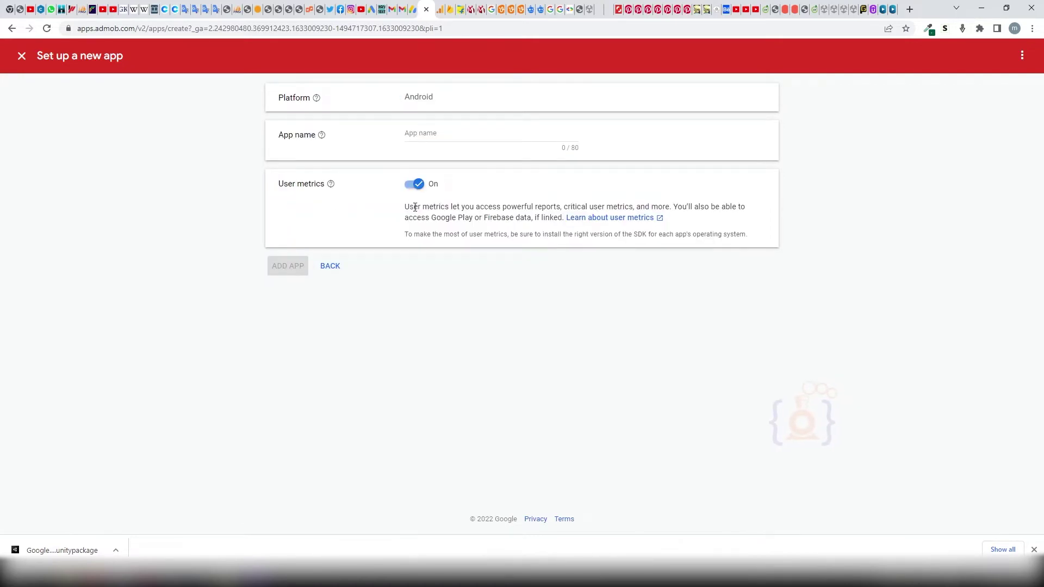
- Add the Android app named 'the pirate king' and finish the setup
left_click(438, 132)
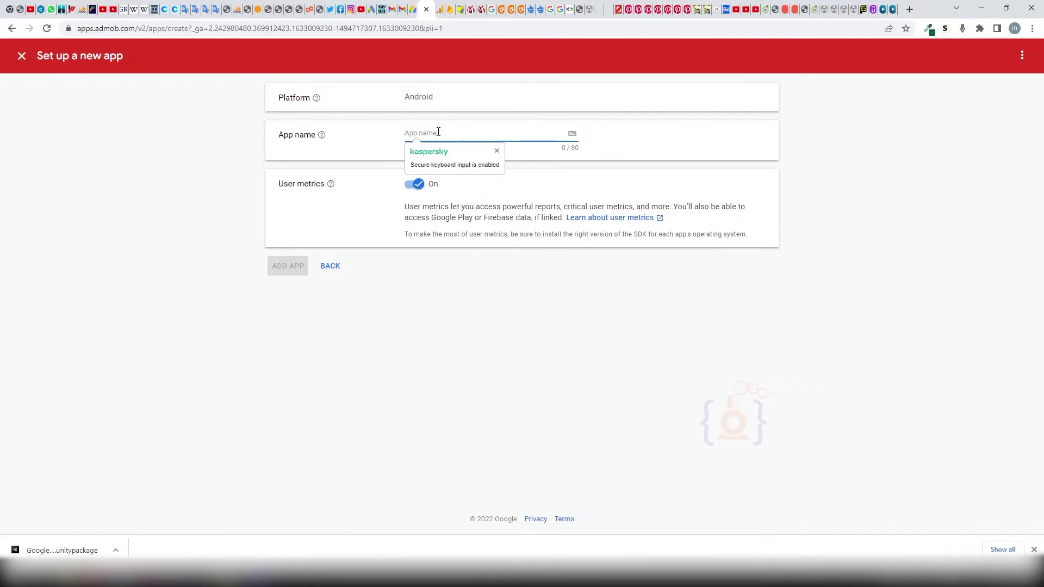
type("the")
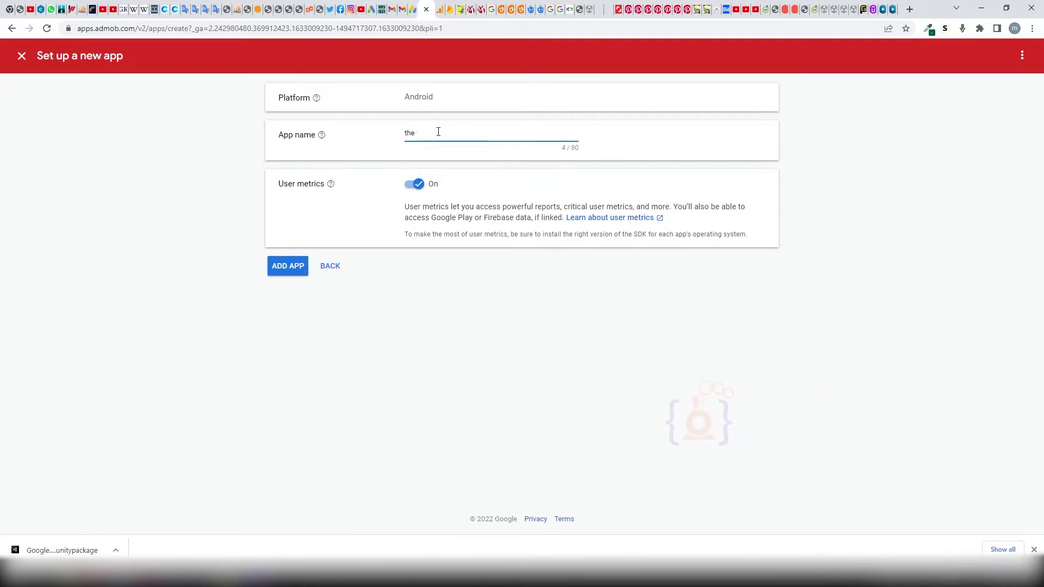
type(" fpirate")
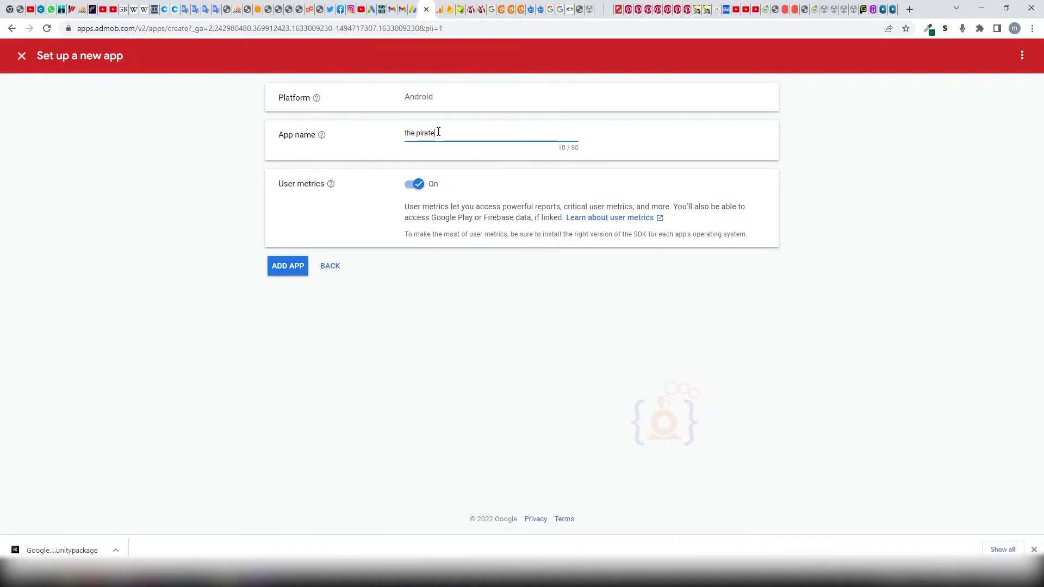
type("king")
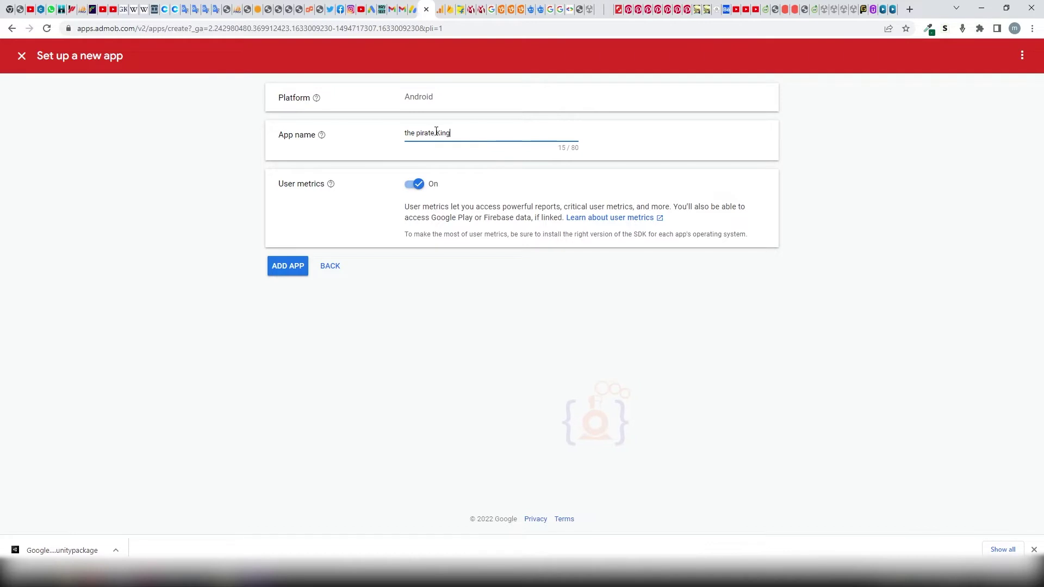
key("BackSpace")
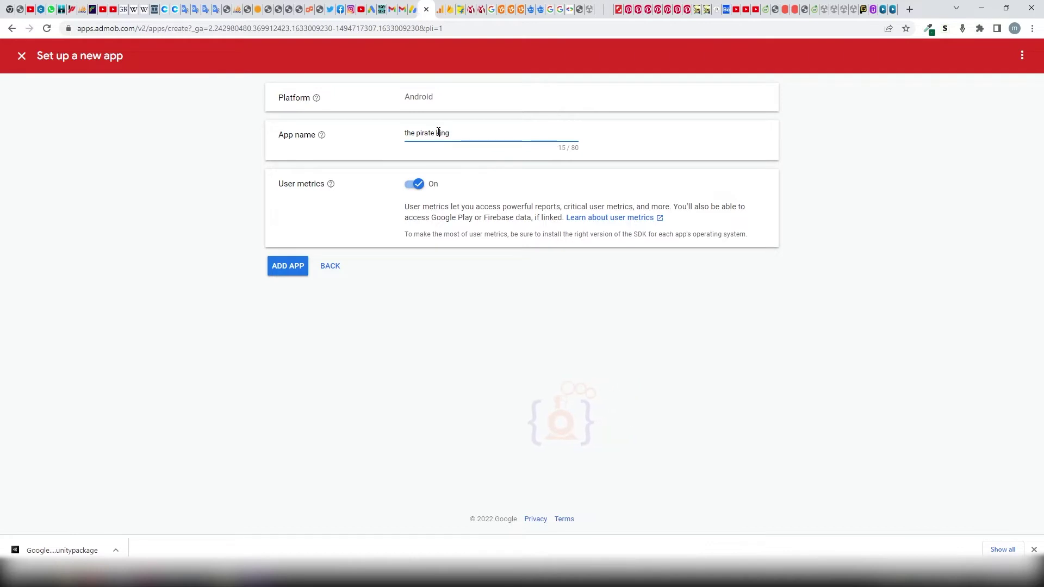
left_click(288, 268)
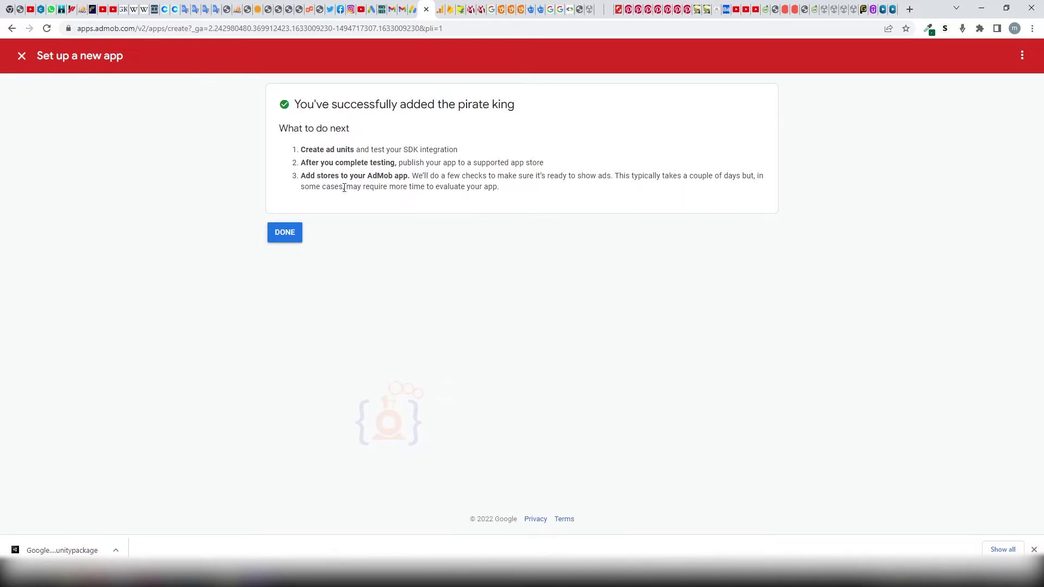
left_click(289, 231)
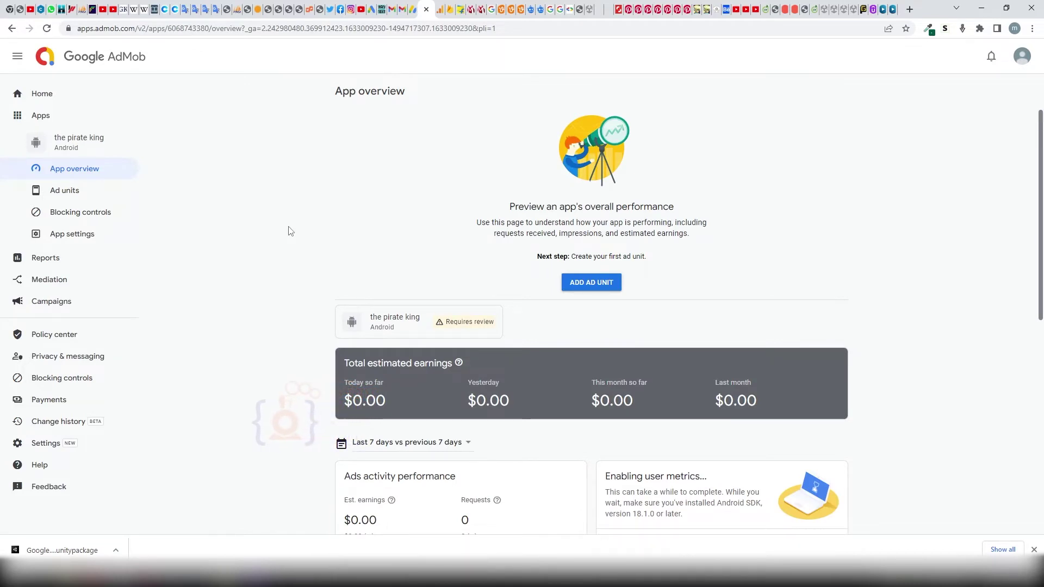
- Look over the pirate king's App overview and begin creating its first ad unit
scroll(289, 232, "down", 2)
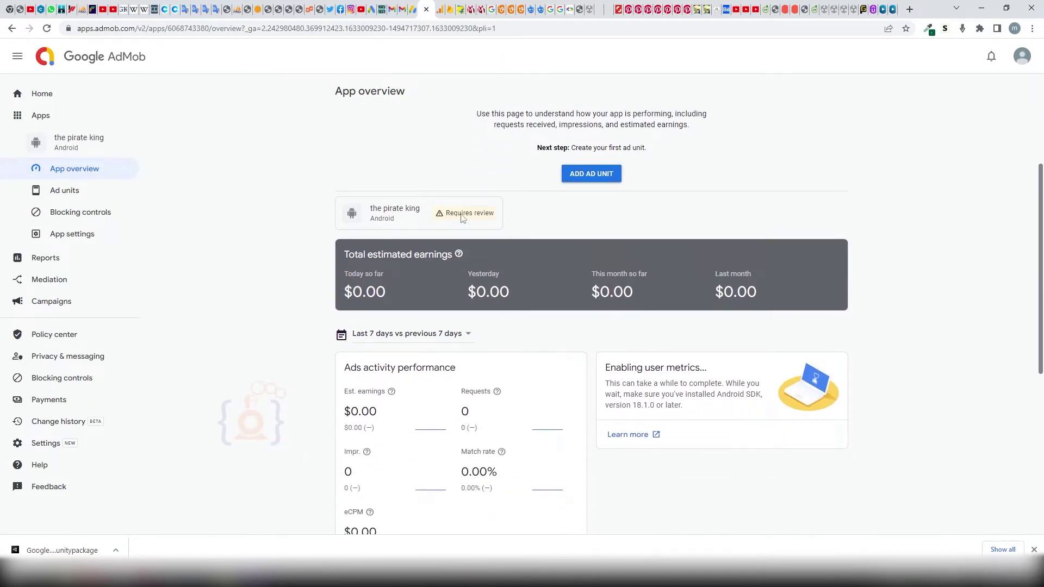
scroll(581, 201, "down", 3)
scroll(583, 296, "down", 3)
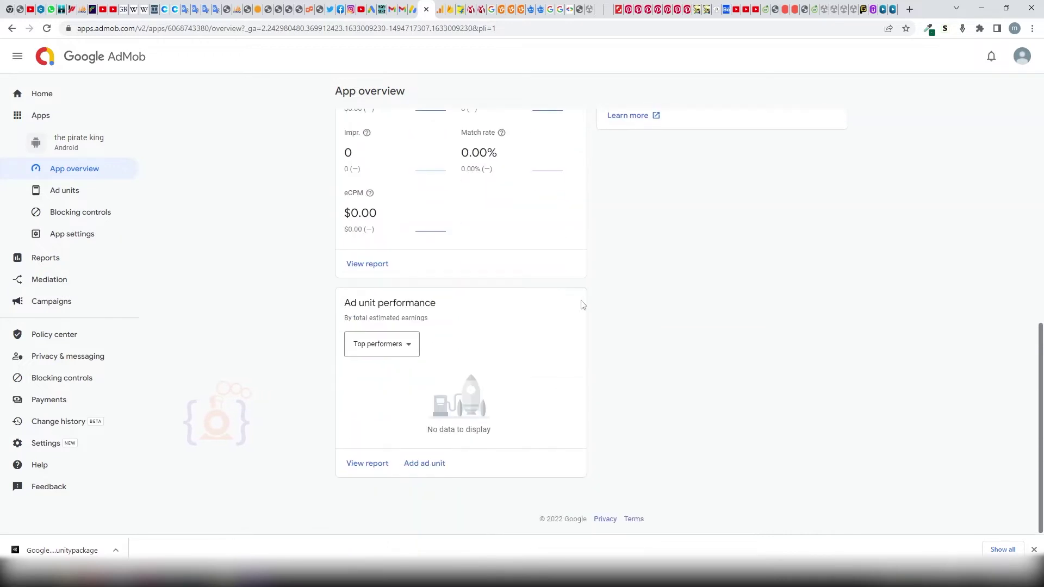
scroll(581, 304, "up", 8)
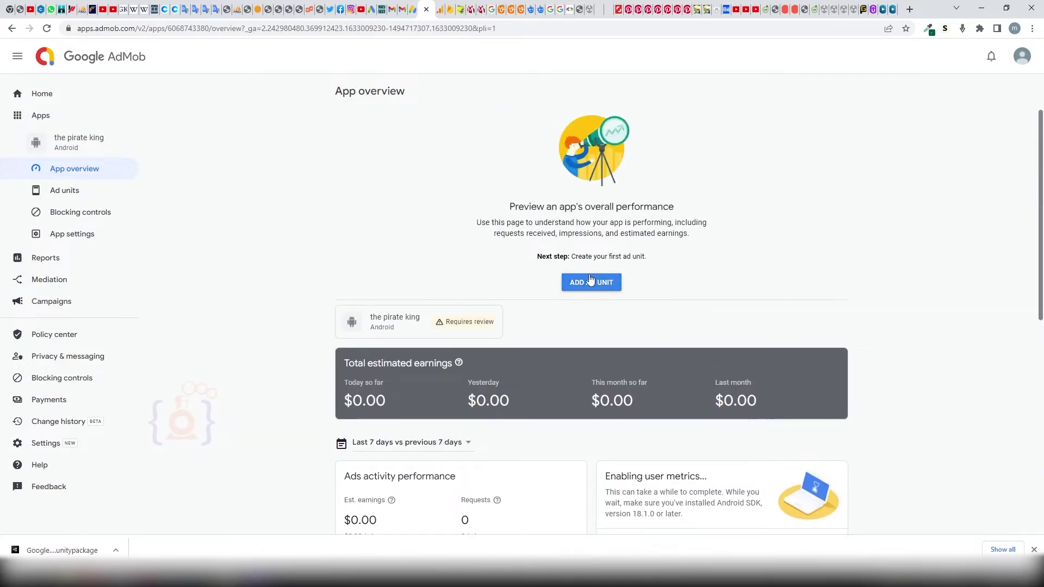
left_click(591, 280)
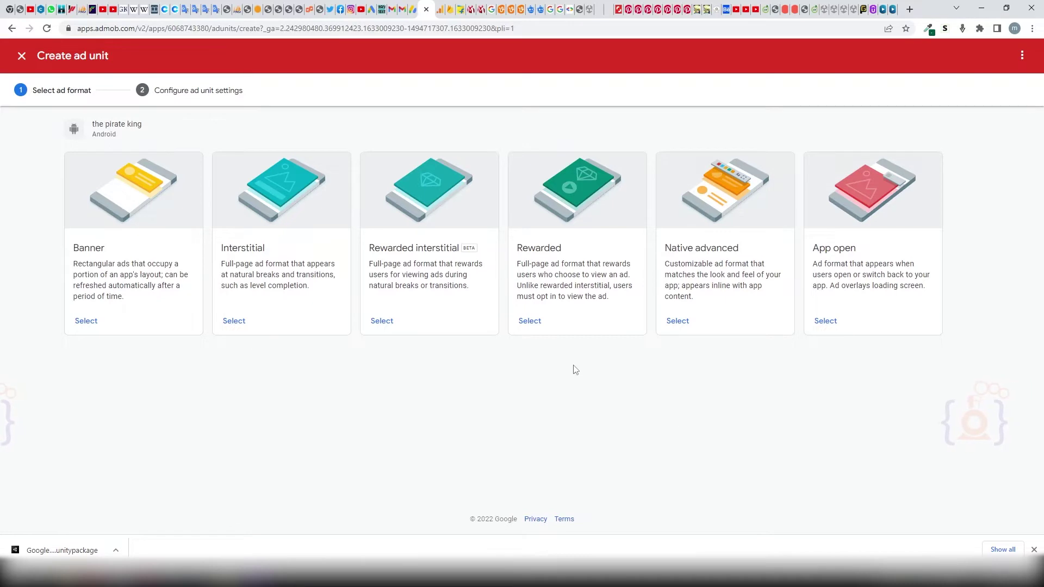
- Choose the Rewarded format with a reward of 1 'Life'
left_click(540, 323)
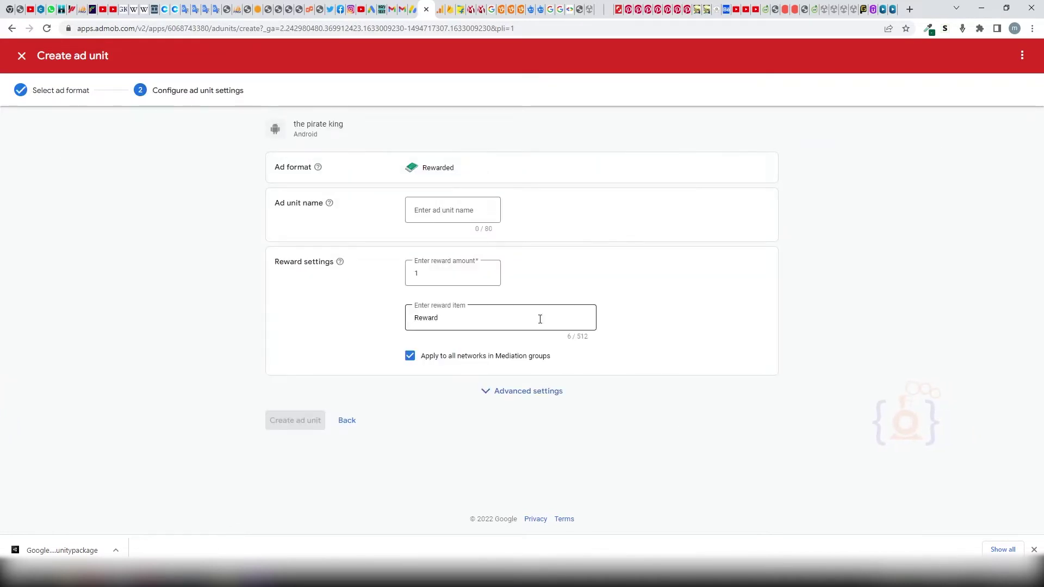
left_click(426, 272)
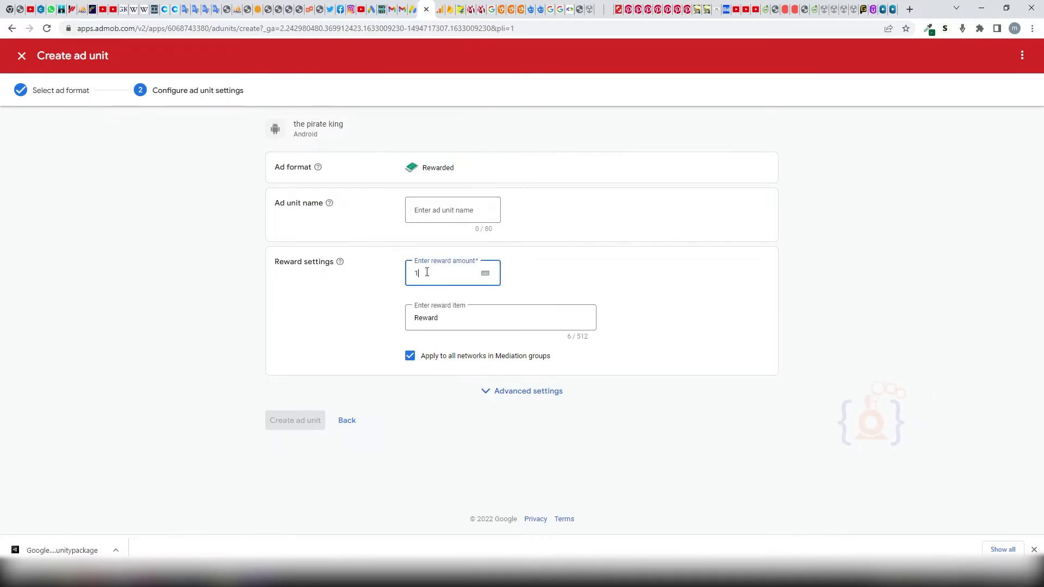
left_click(456, 317)
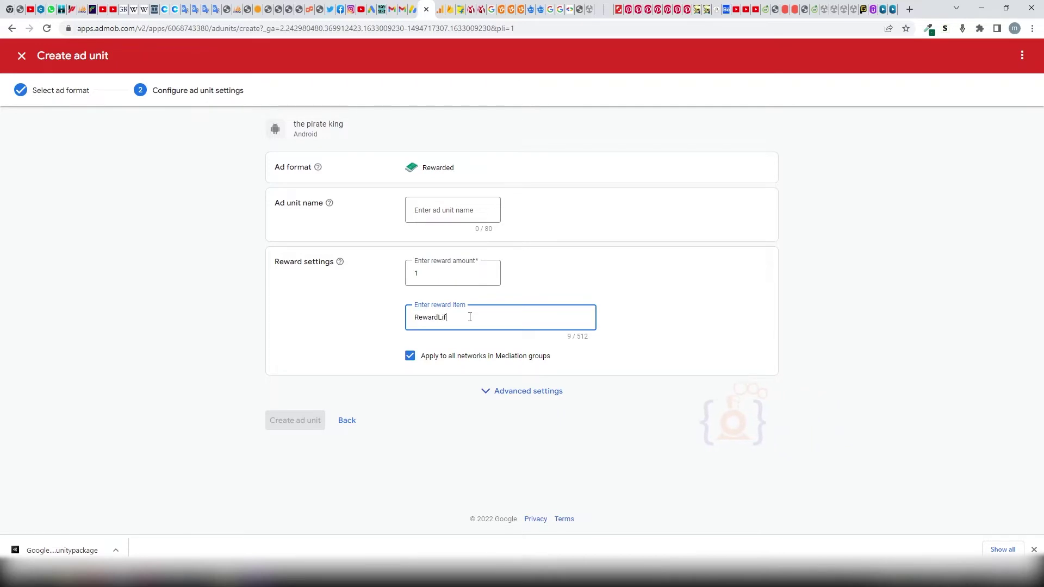
type("e")
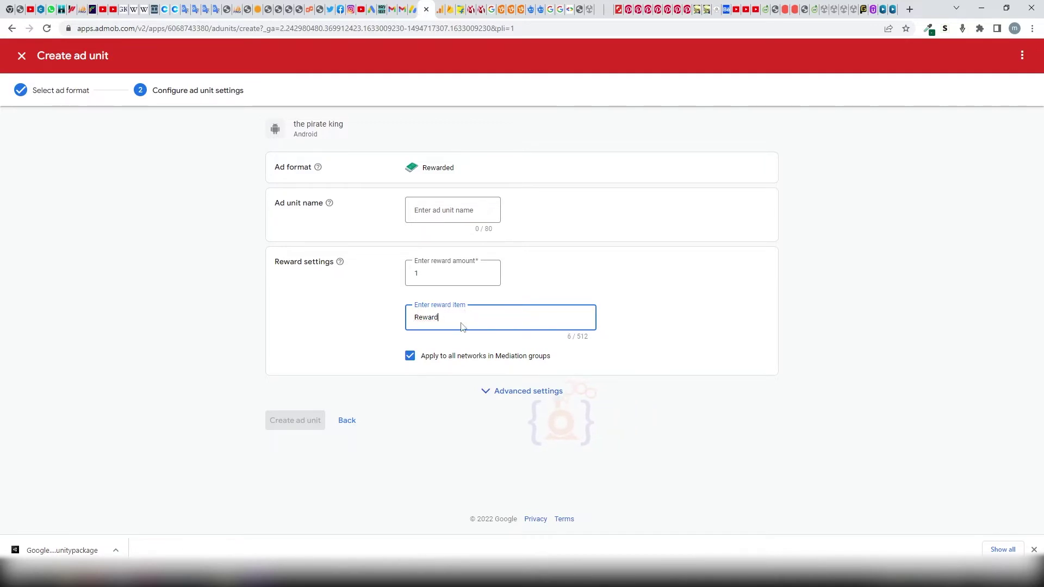
key("BackSpace")
key("BackSpace")
key("BackSpace")
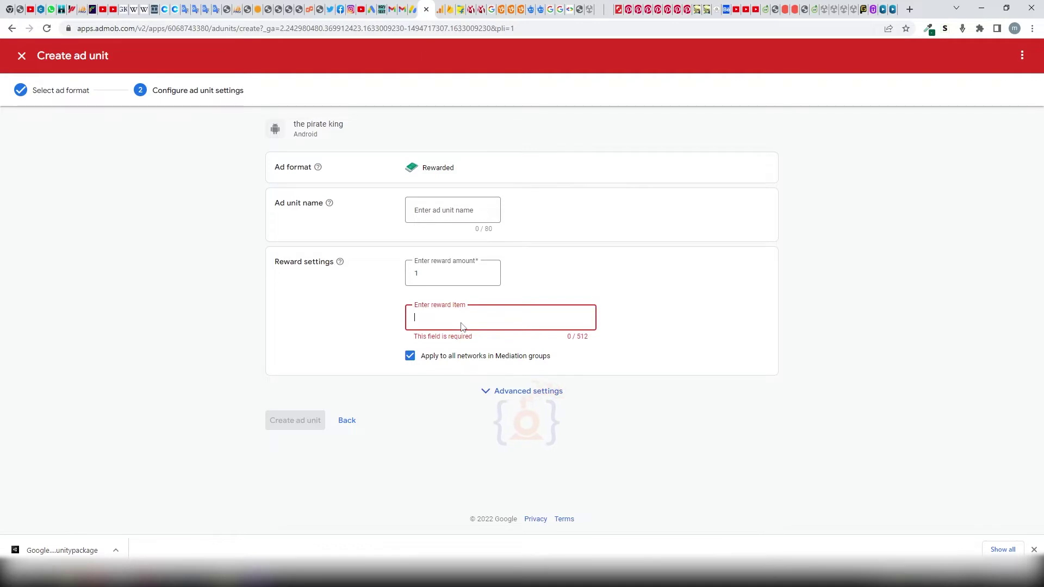
type("Life")
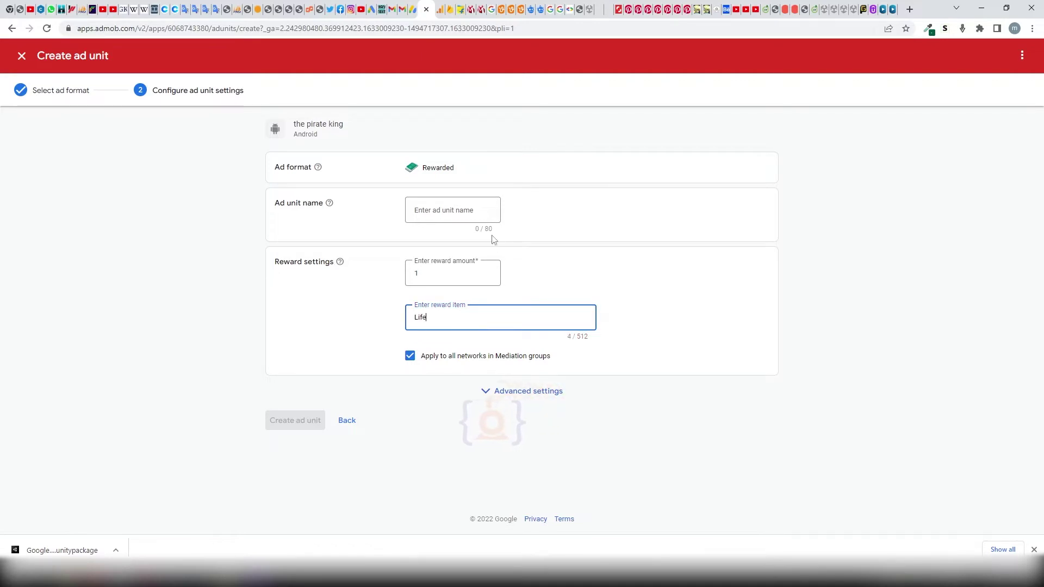
- Name the ad unit 'RewardLife' and create it
left_click(436, 210)
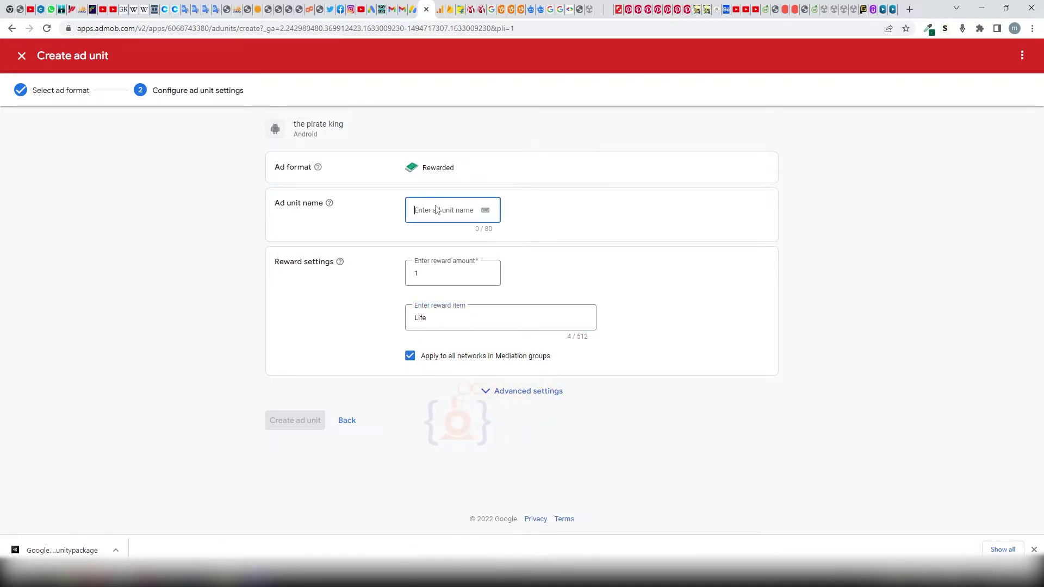
type("Life")
key("BackSpace")
key("BackSpace")
key("BackSpace")
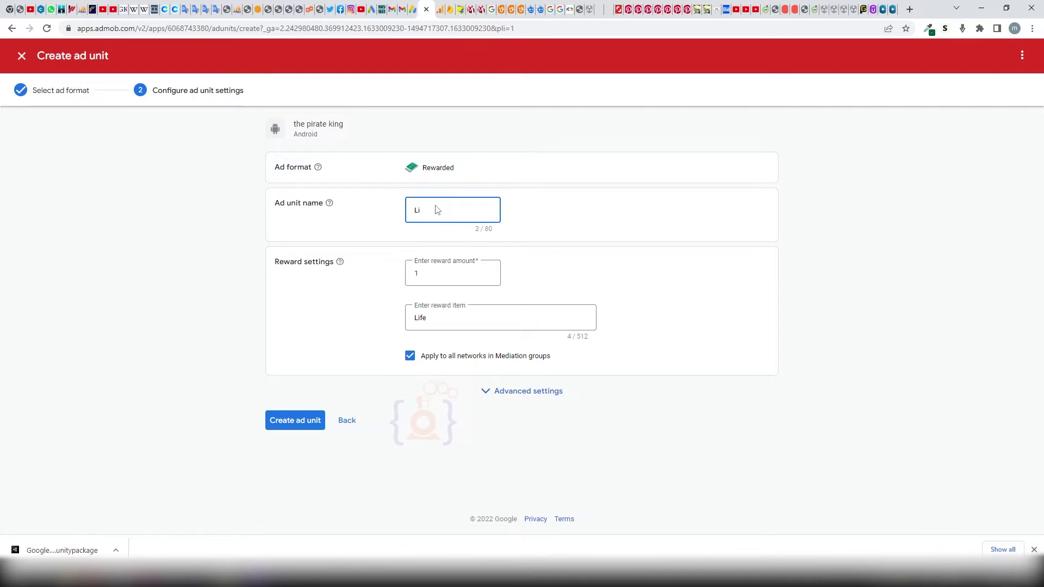
type("Reward")
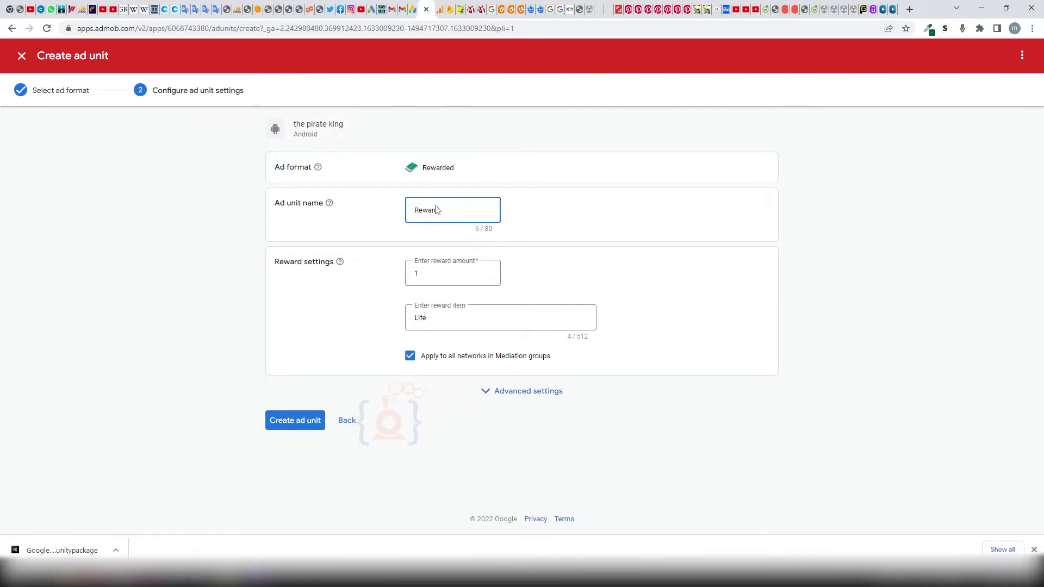
type("Life")
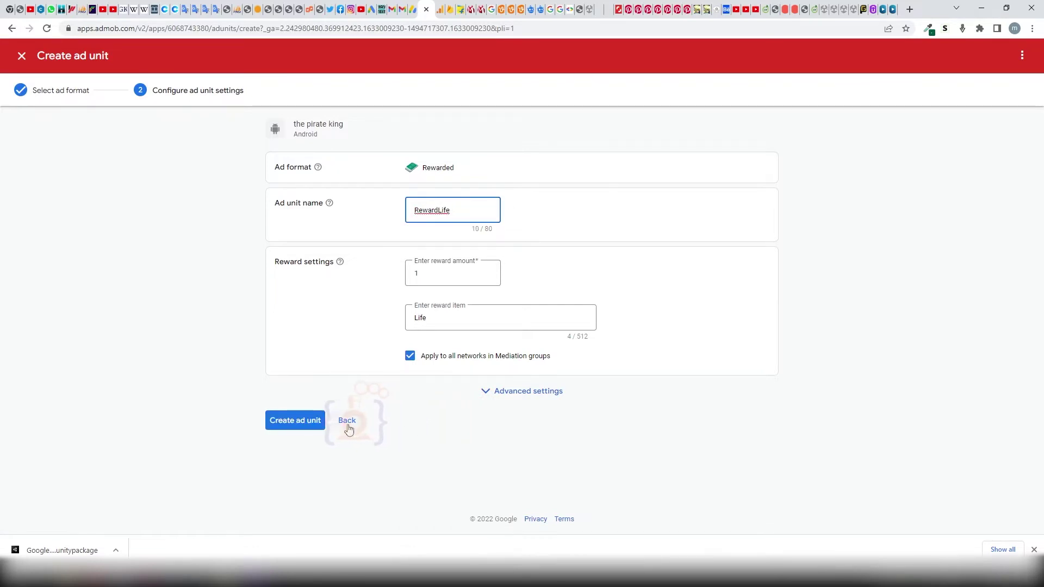
left_click(292, 426)
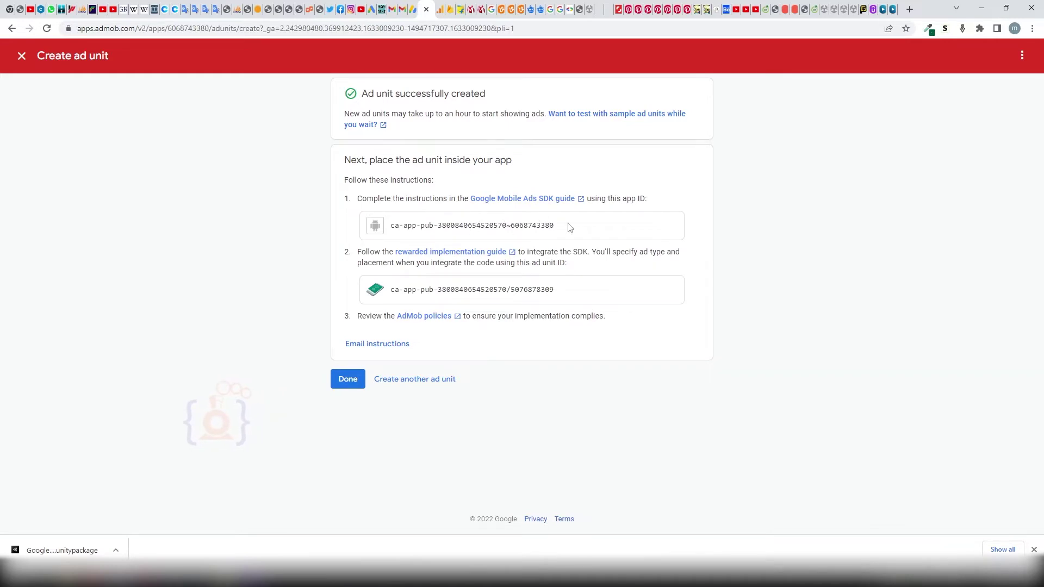
- Select the app ID and the RewardLife ad unit ID, then switch to the plugin release page
left_click_drag(554, 225, 392, 231)
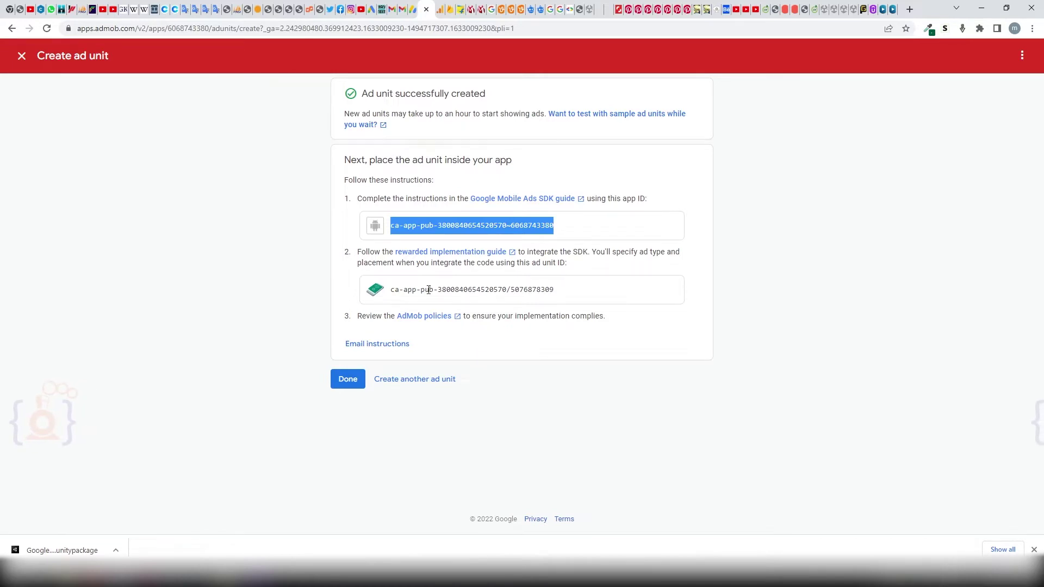
left_click_drag(555, 289, 392, 299)
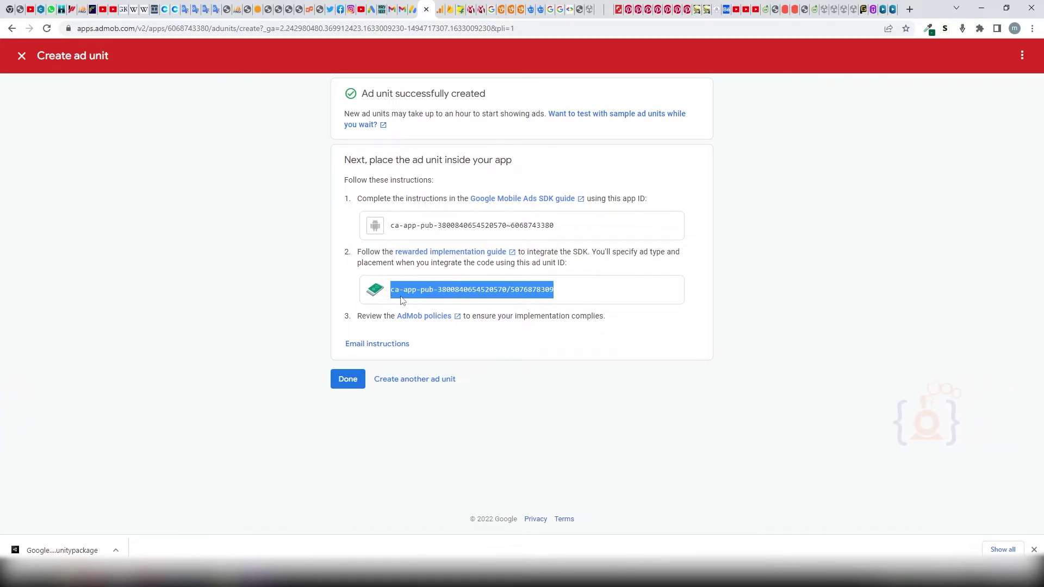
left_click(585, 5)
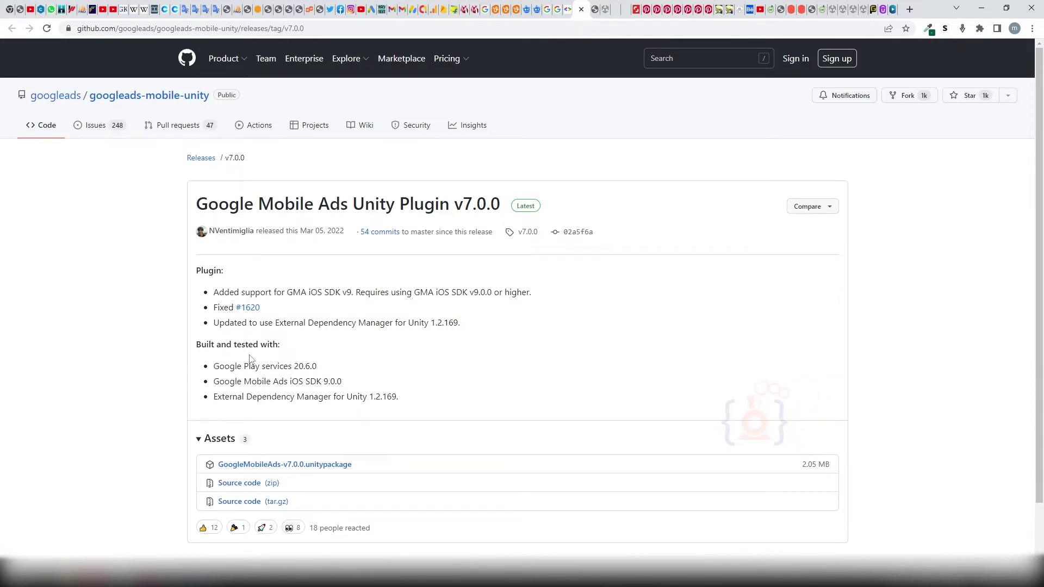
- Download GoogleMobileAds-v7.0.0.unitypackage into the Unity projects folder
scroll(250, 358, "down", 2)
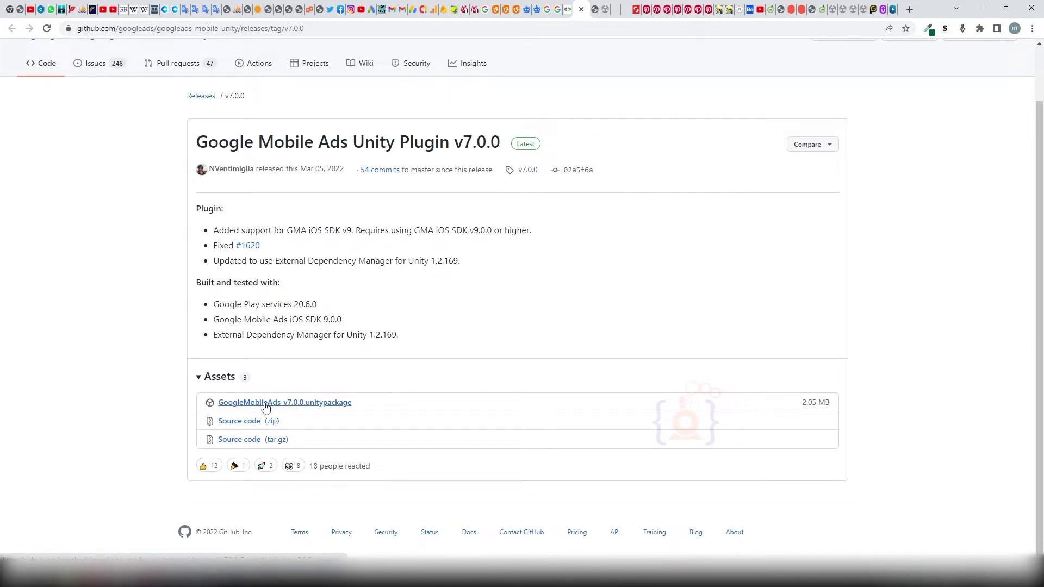
left_click(266, 405)
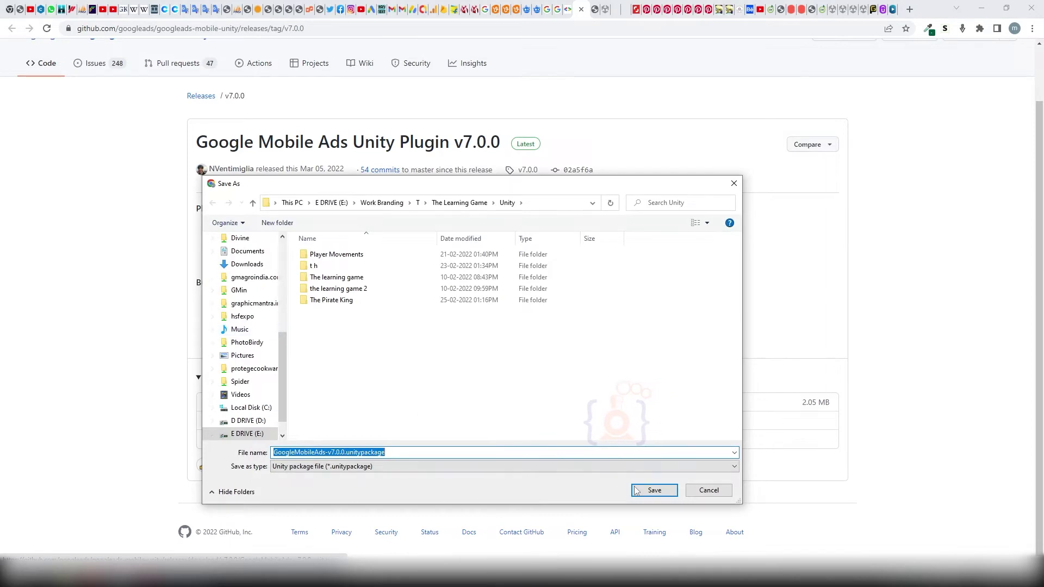
key("Return")
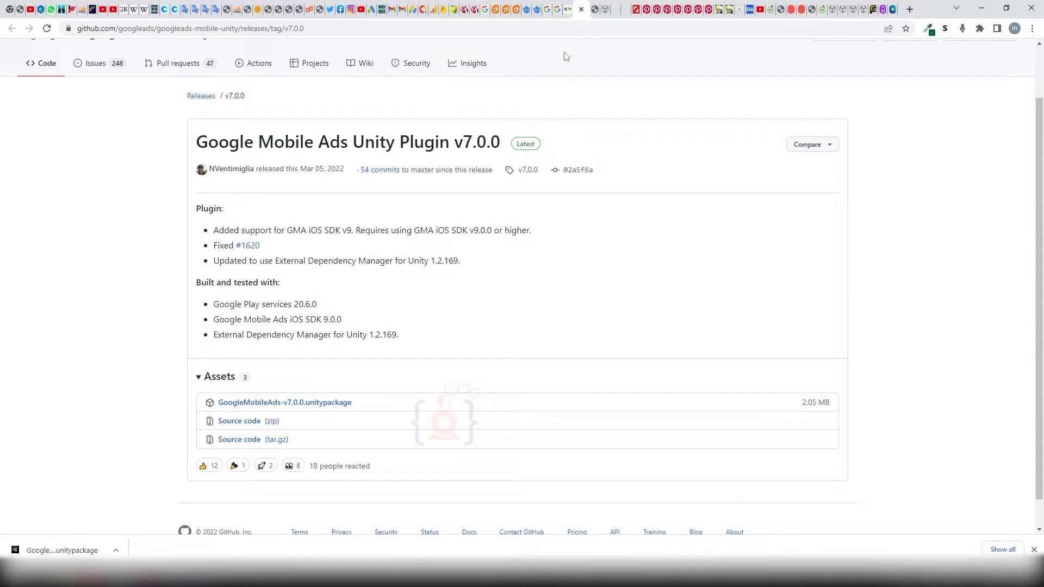
- Read the Unity guide's import, app ID and initialize sections, then return to Unity
left_click(566, 7)
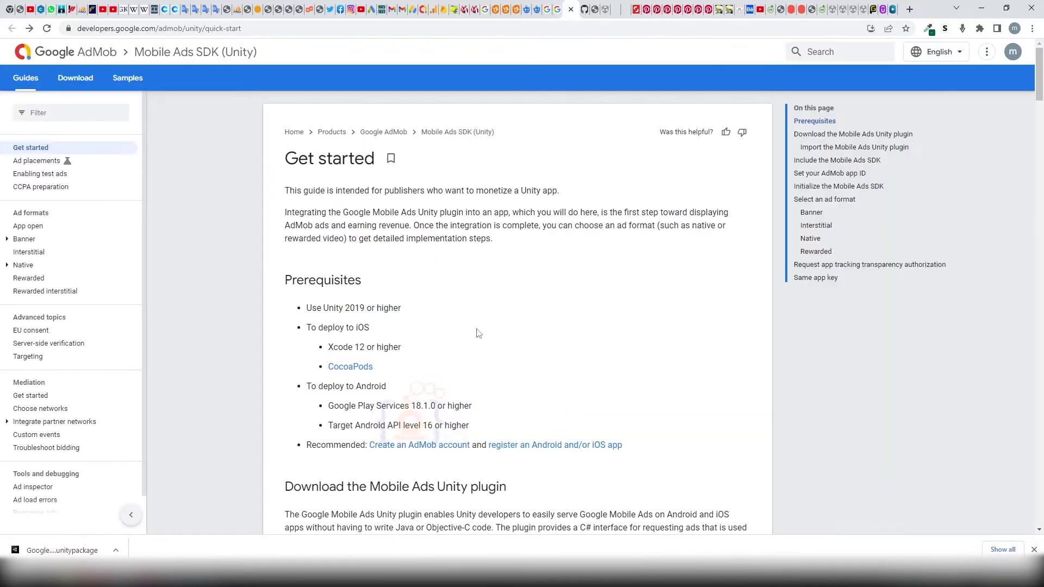
scroll(485, 344, "down", 5)
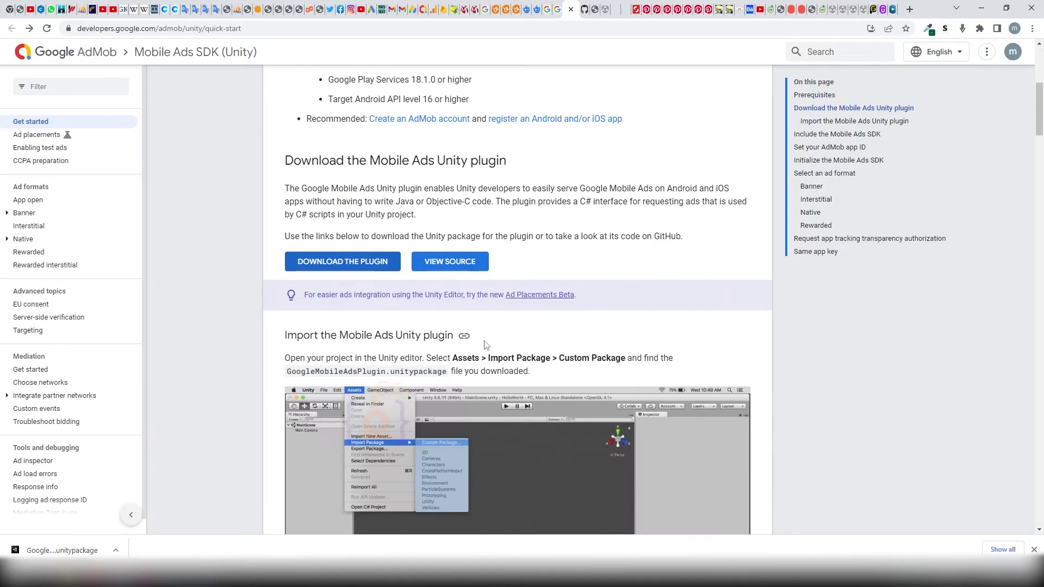
scroll(485, 346, "down", 4)
scroll(416, 351, "down", 5)
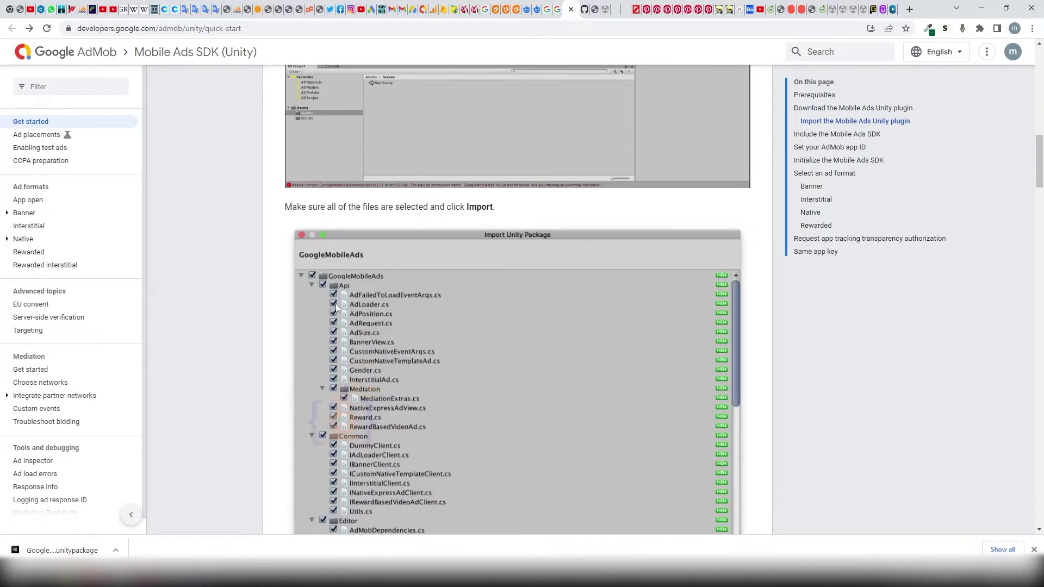
scroll(379, 351, "down", 5)
scroll(379, 350, "down", 4)
scroll(368, 327, "down", 5)
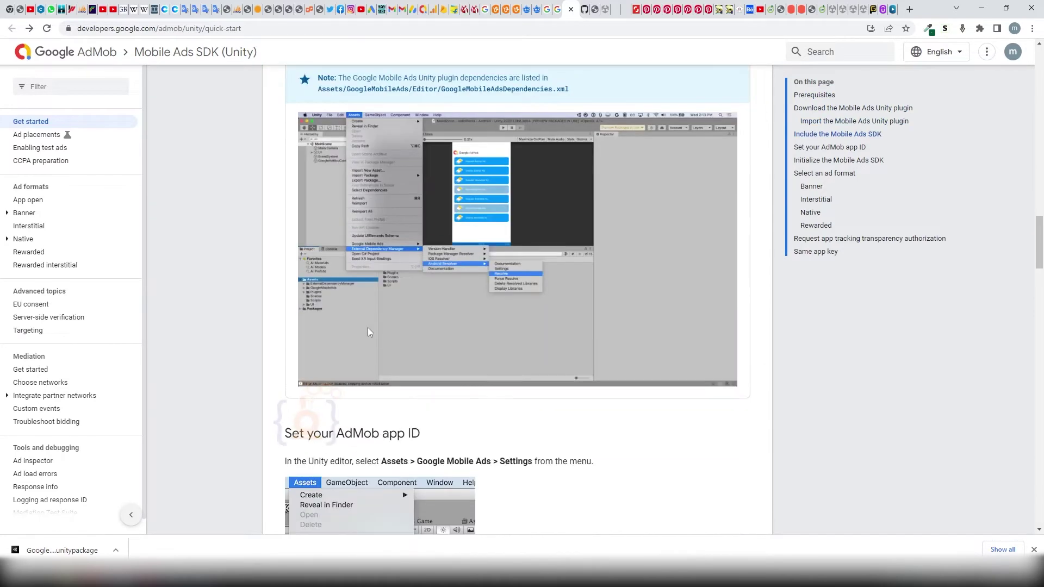
scroll(393, 335, "down", 5)
scroll(416, 344, "down", 5)
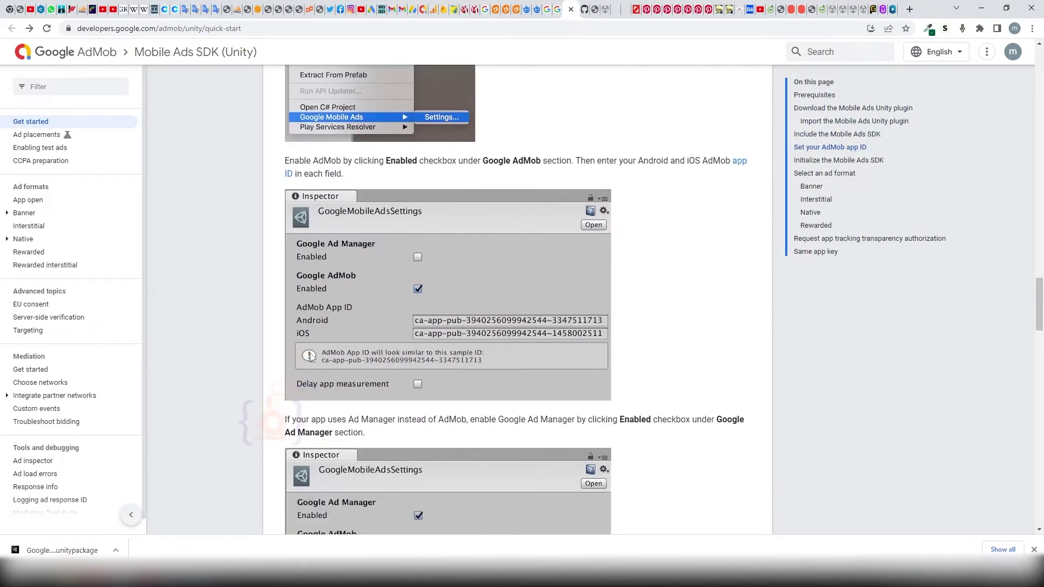
scroll(330, 356, "down", 4)
scroll(377, 360, "down", 5)
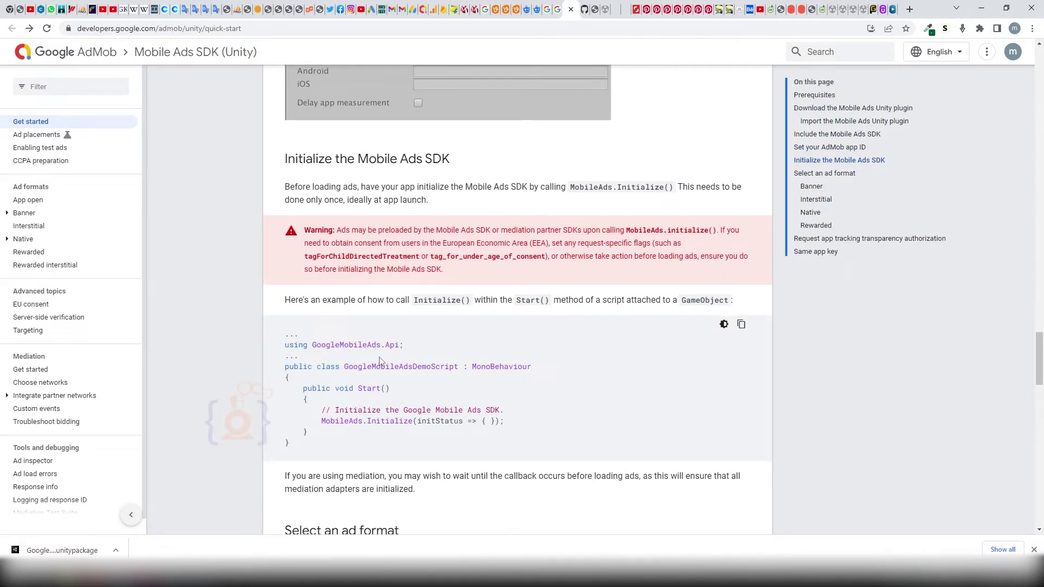
scroll(416, 184, "up", 6)
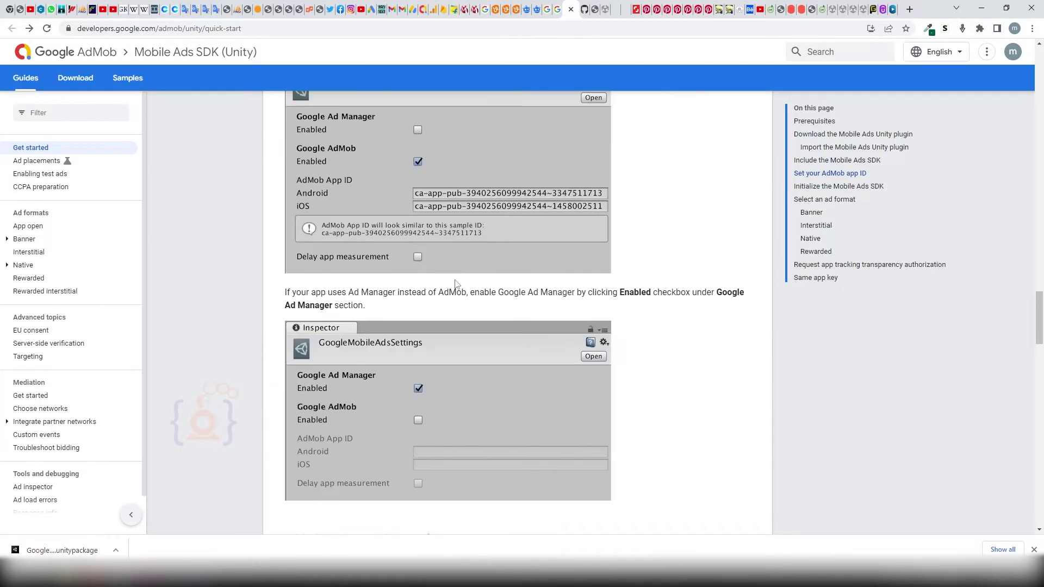
scroll(348, 207, "up", 3)
scroll(274, 234, "up", 2)
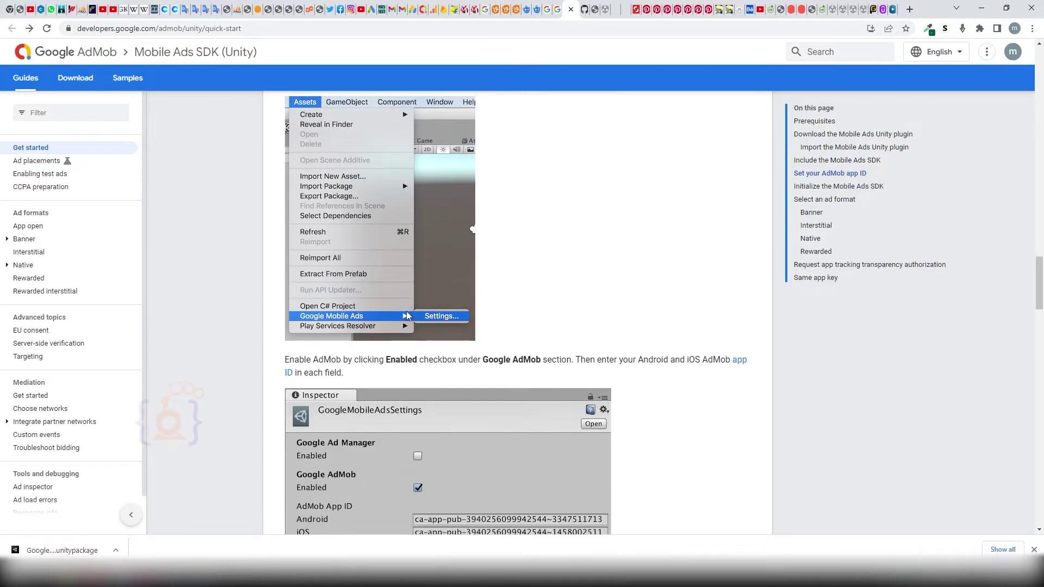
key("alt+Tab")
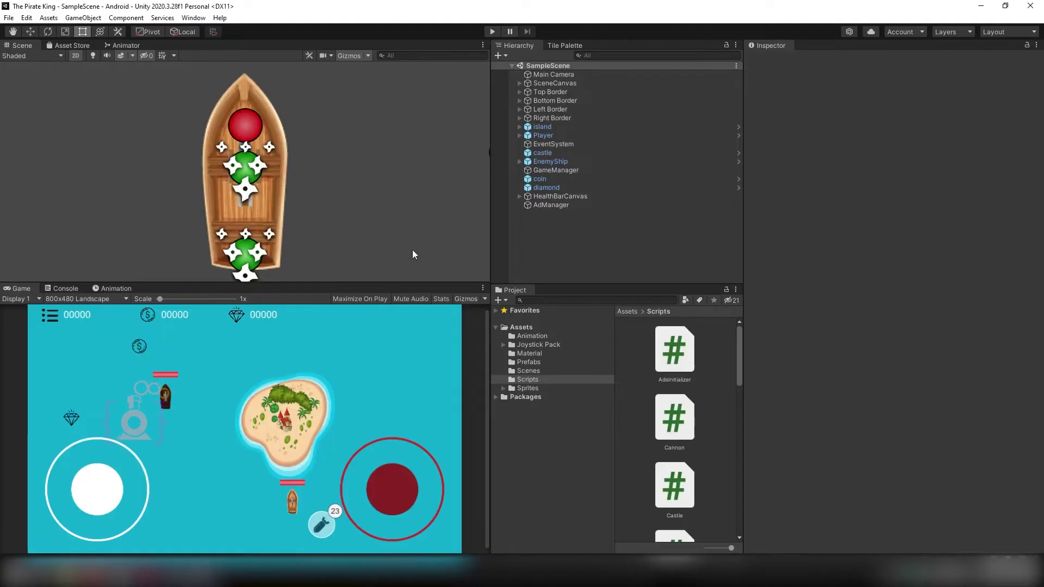
- Open GoogleMobileAds-v7.0.0.unitypackage through Assets > Import Package > Custom Package
left_click(46, 19)
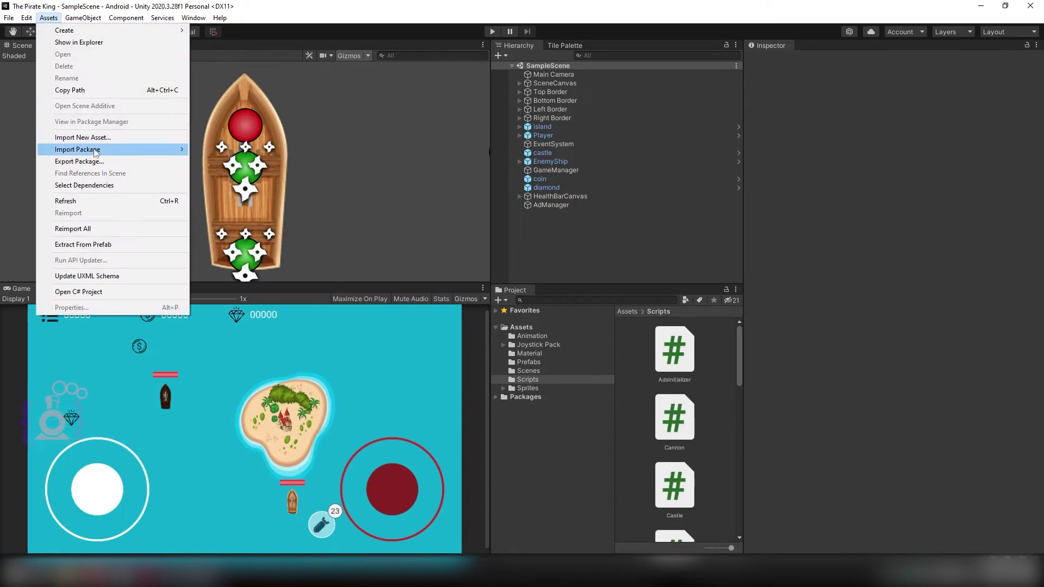
mouse_move(135, 150)
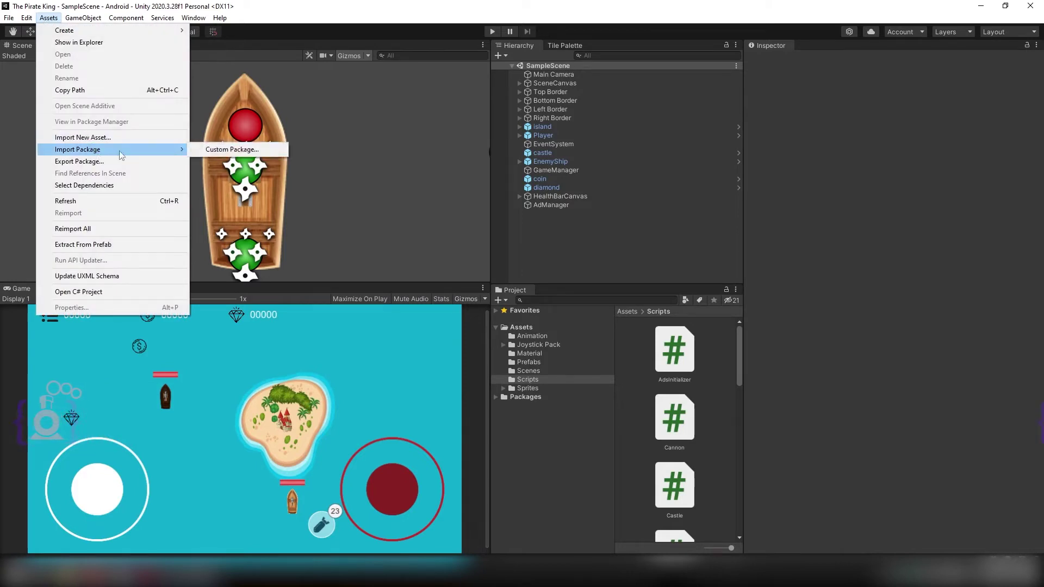
left_click(227, 153)
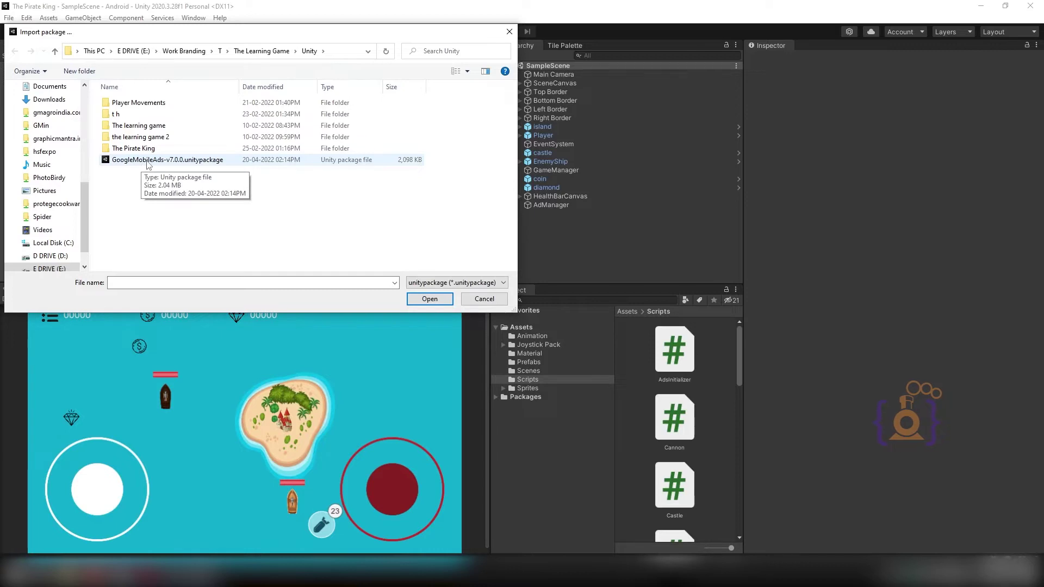
left_click(148, 161)
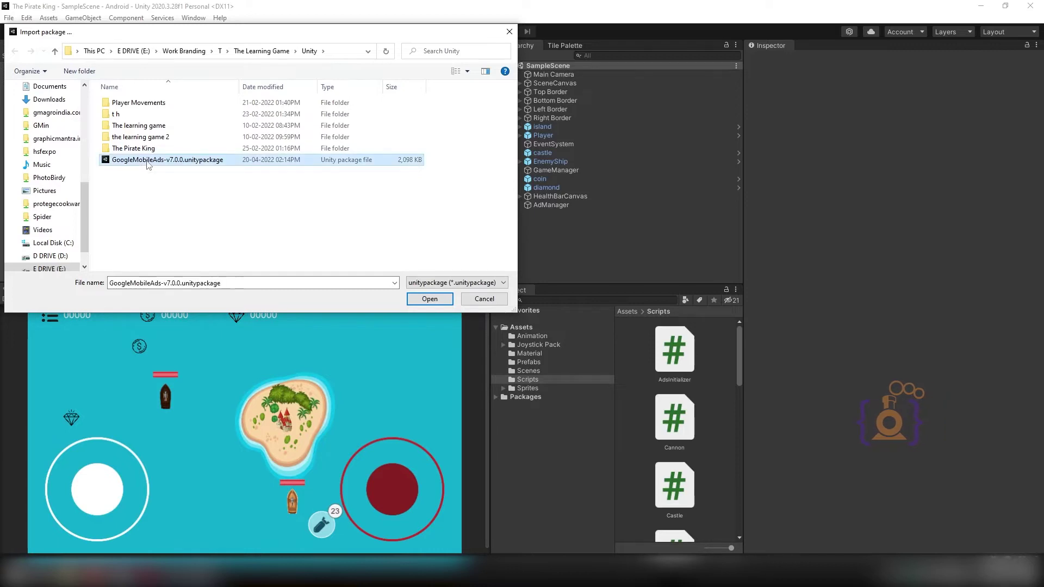
left_click(429, 298)
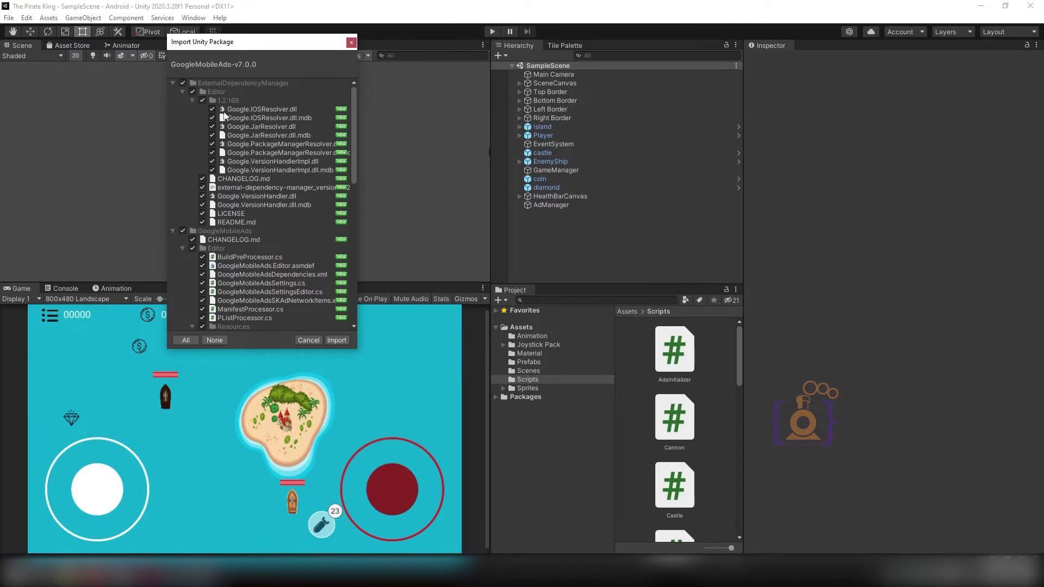
- Import the package without its iOS files, letting Unity upgrade obsolete APIs
scroll(226, 261, "down", 5)
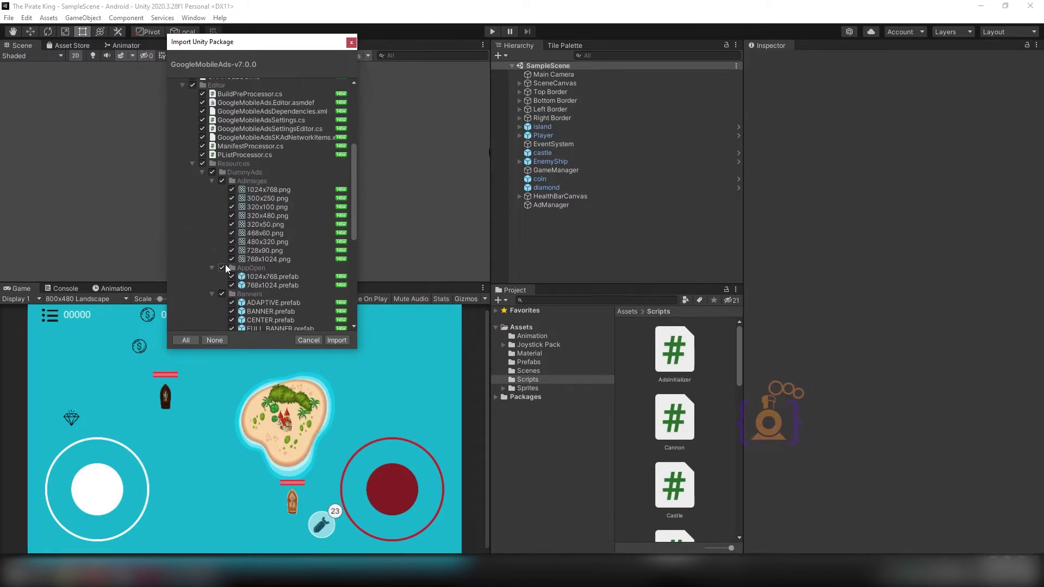
scroll(225, 264, "down", 4)
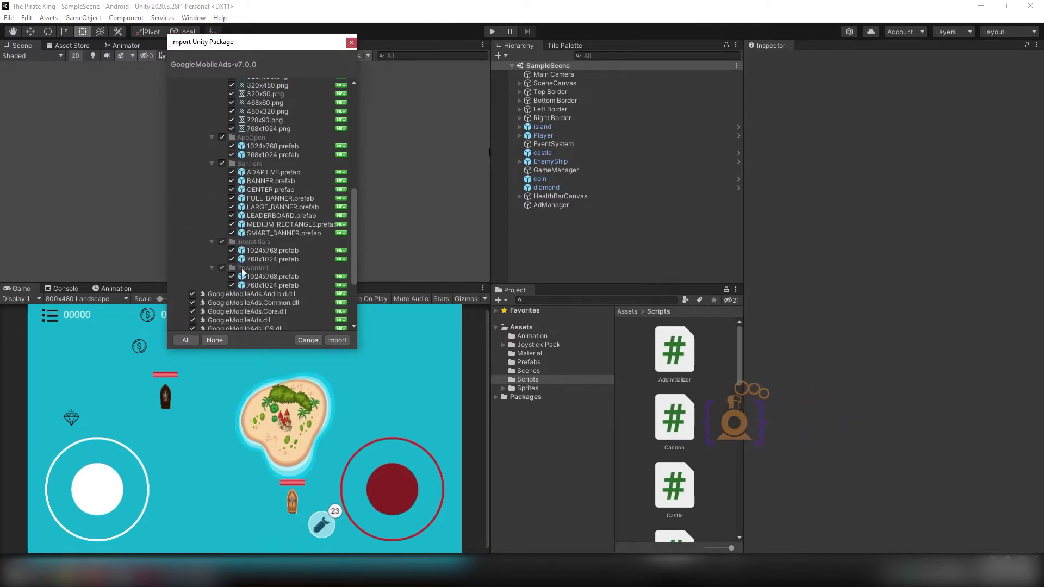
scroll(228, 275, "down", 2)
scroll(237, 273, "down", 1)
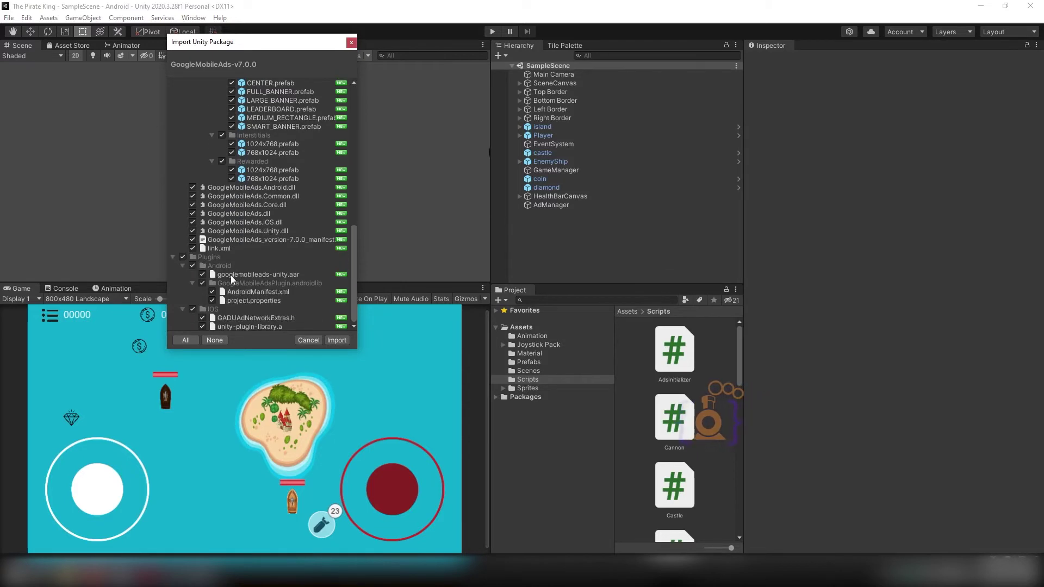
left_click(192, 309)
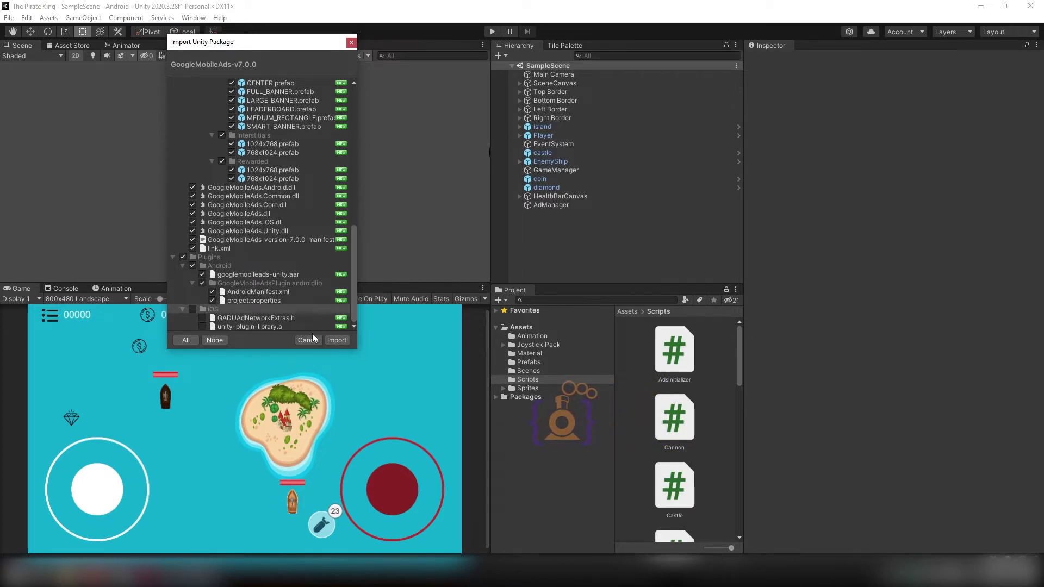
left_click(332, 340)
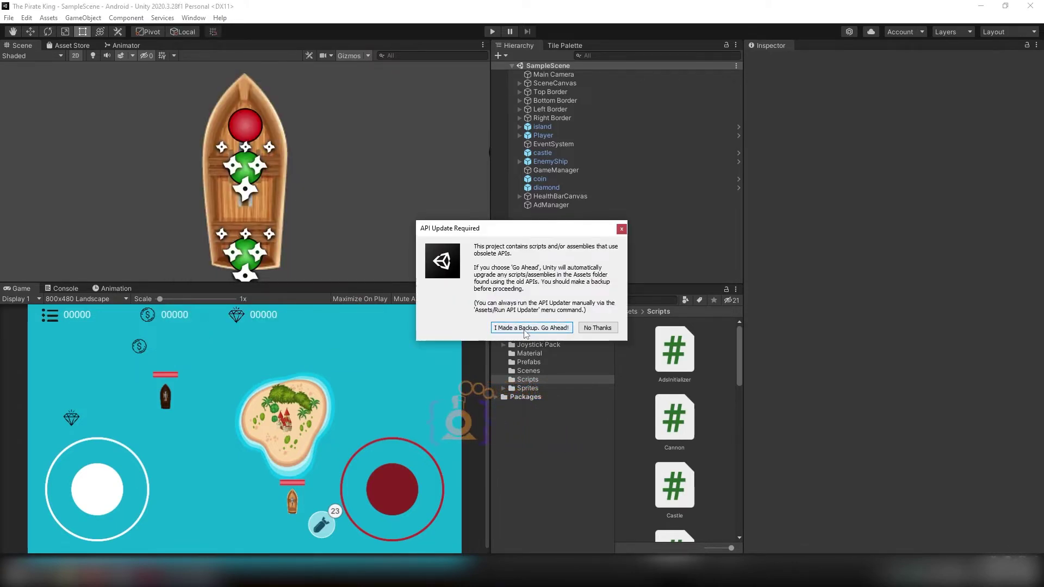
left_click(525, 330)
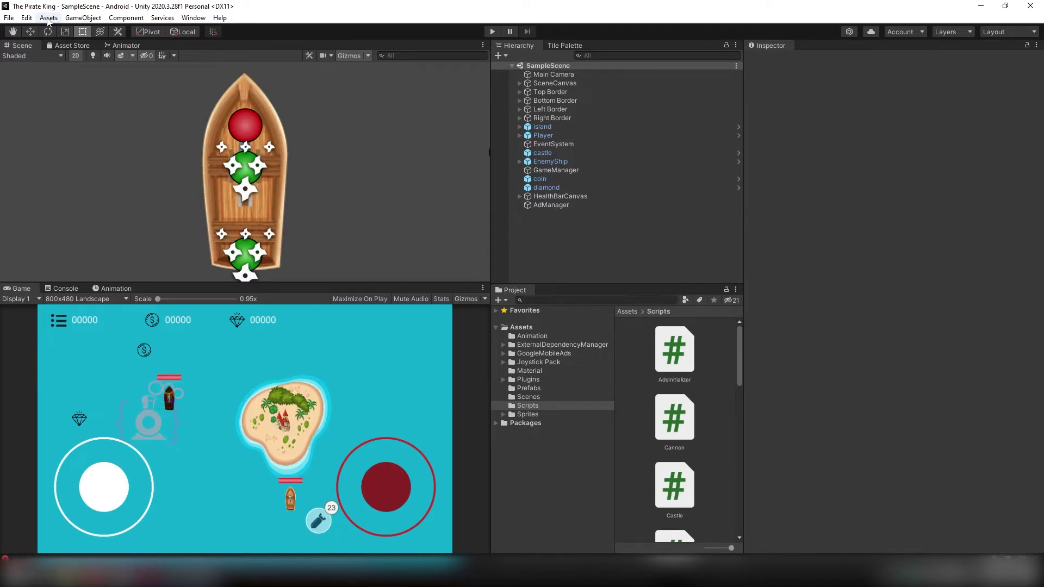
- Resolve the Android dependencies, dismiss the 'Resolution Succeeded' message, and view the Console
left_click(48, 18)
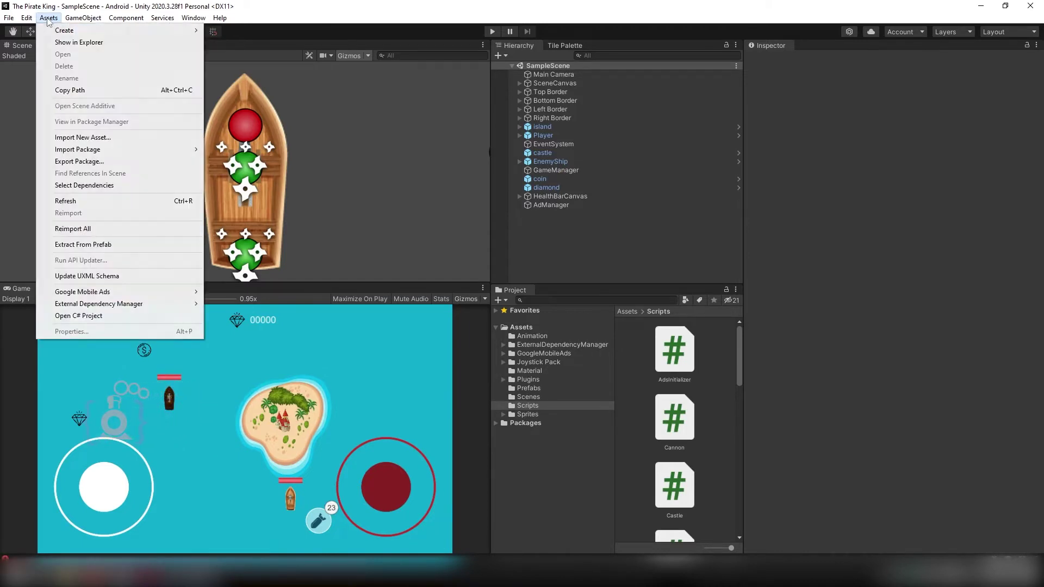
mouse_move(133, 306)
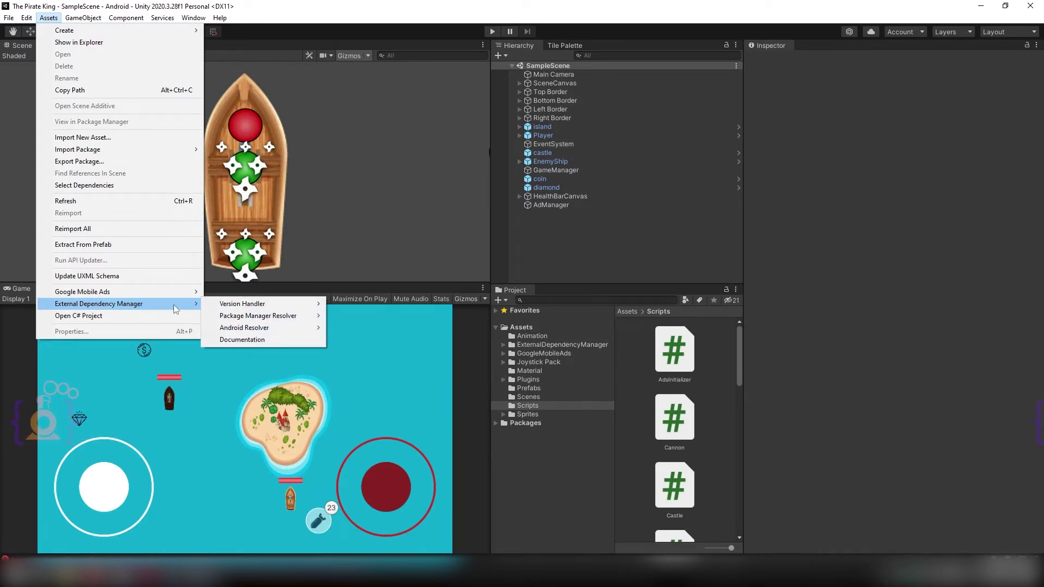
mouse_move(261, 329)
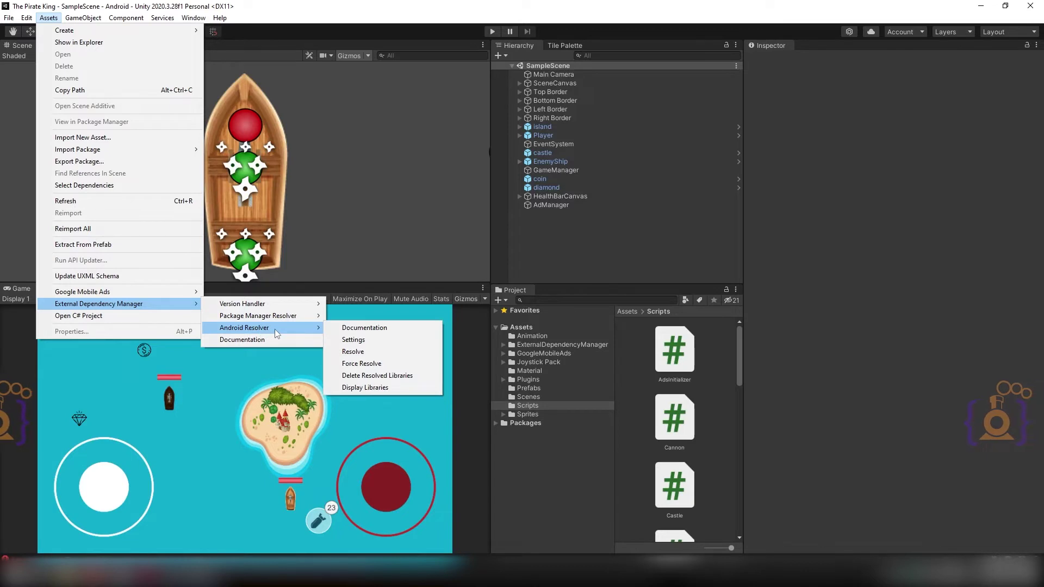
left_click(361, 353)
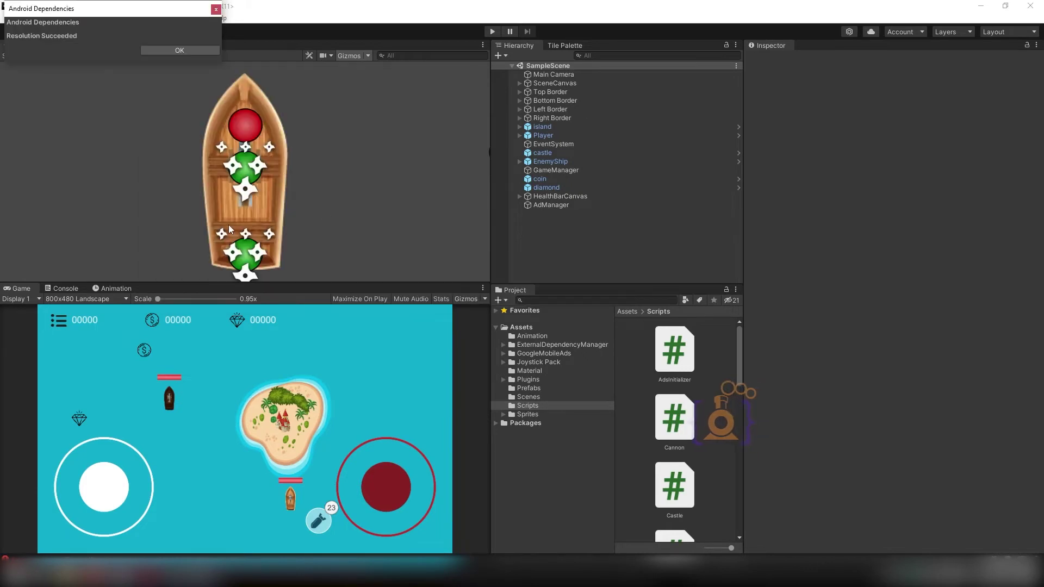
left_click_drag(111, 14, 152, 50)
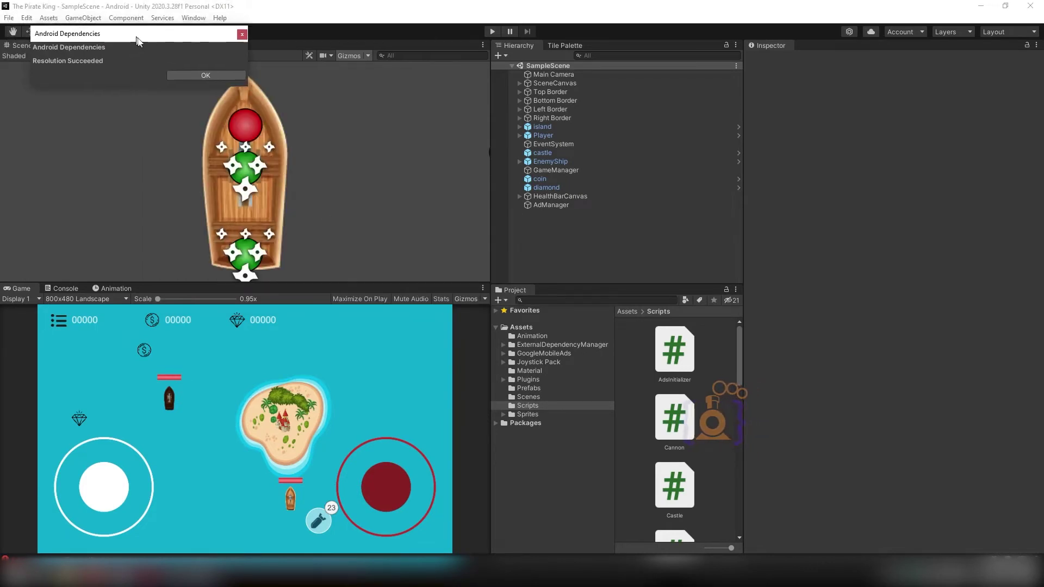
left_click(217, 86)
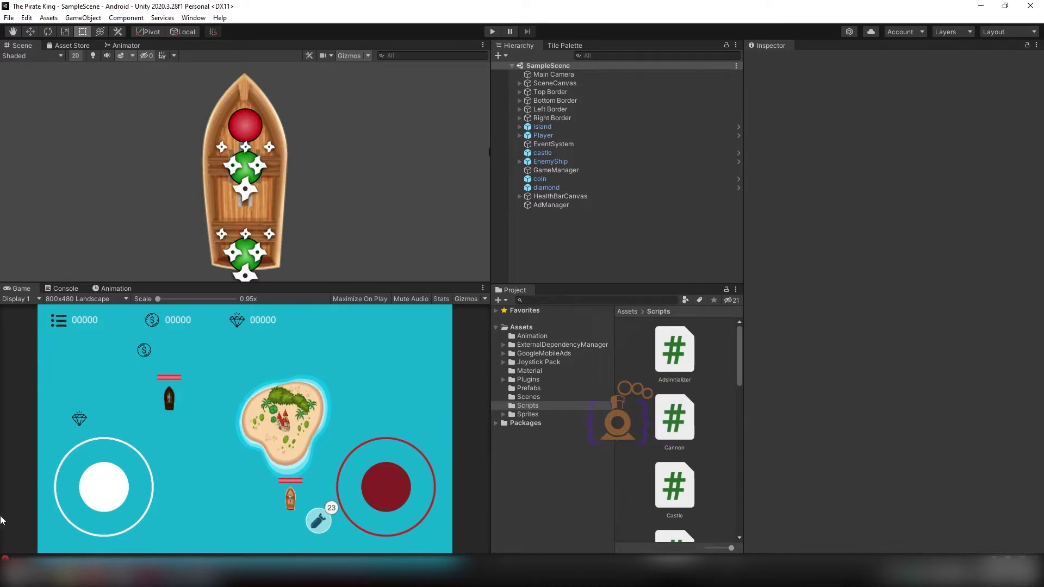
left_click(61, 288)
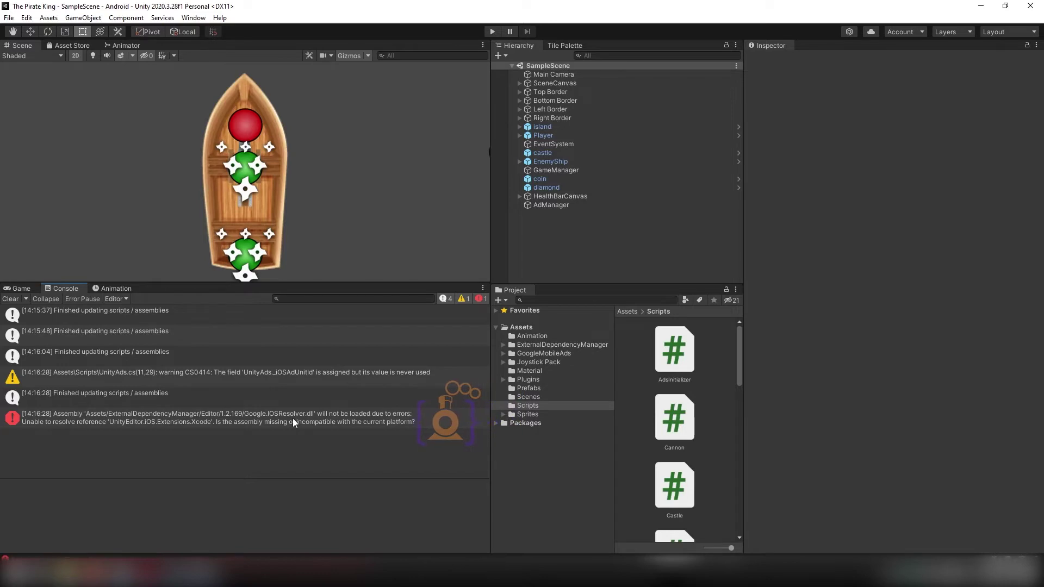
- Clear the Console log and delete the old AdManager object from SampleScene
left_click(10, 299)
left_click(21, 289)
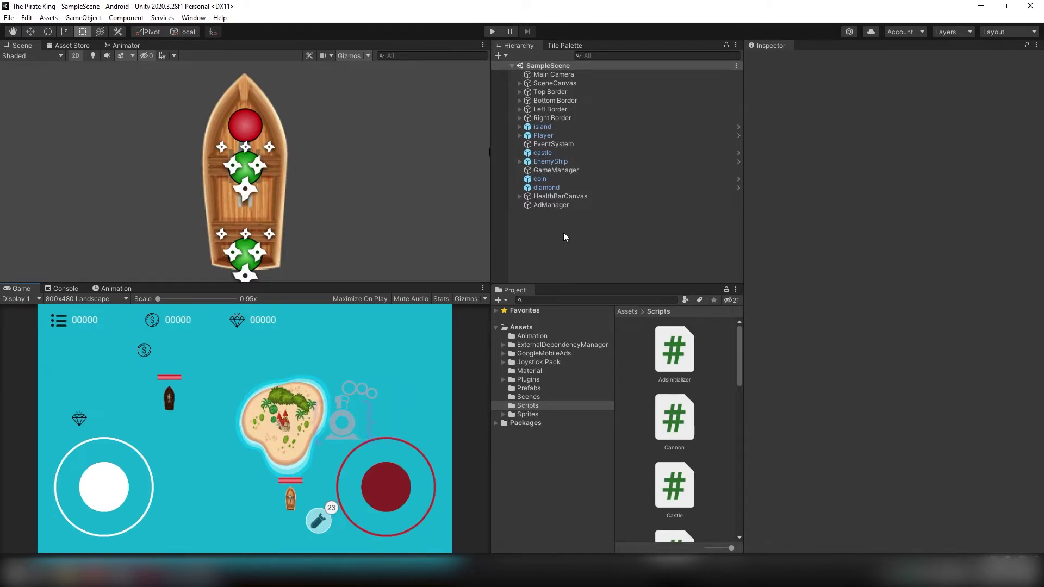
left_click(546, 207)
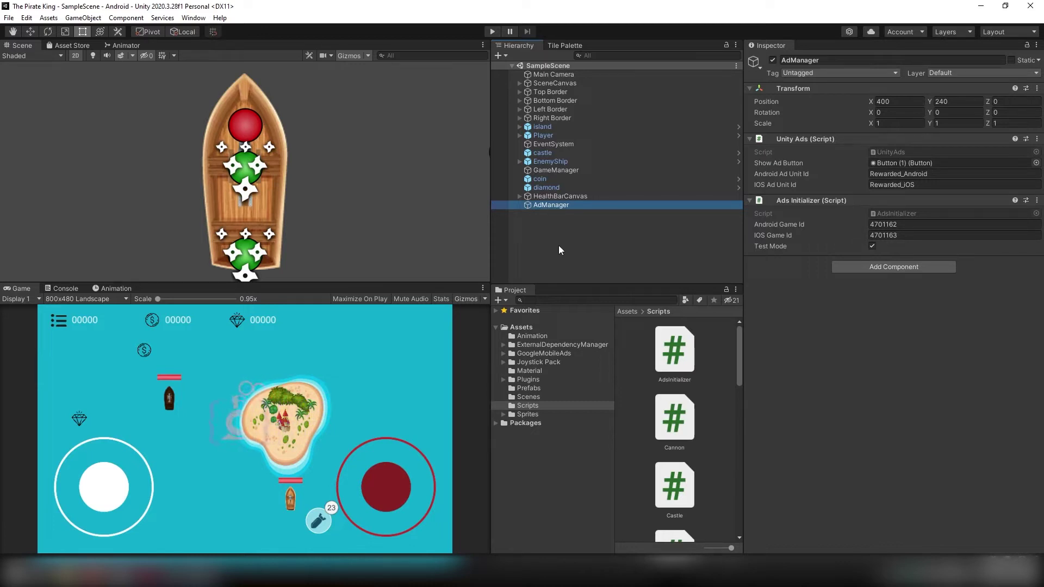
key("Delete")
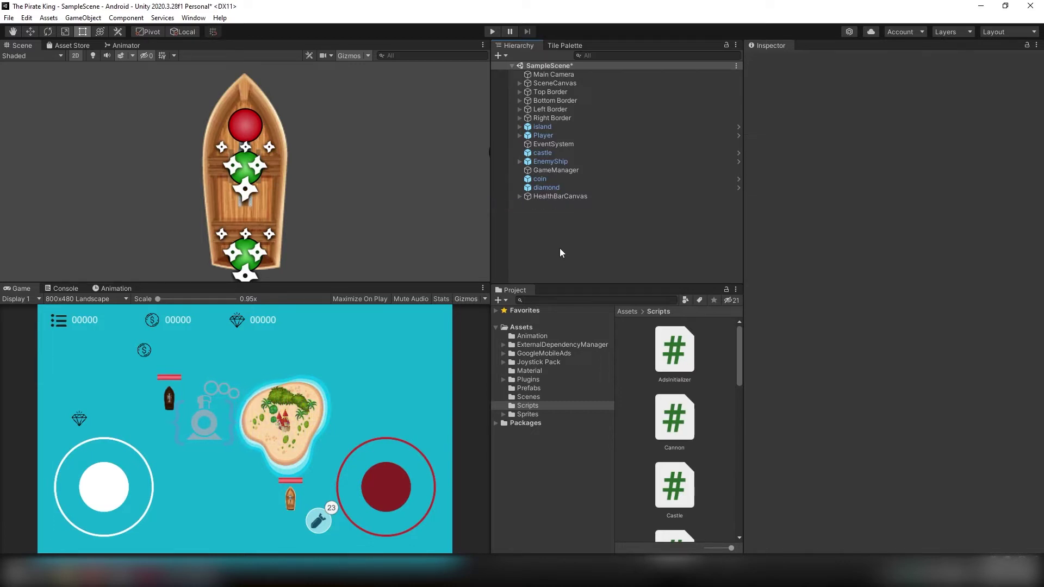
- Create an empty game object in the Hierarchy named AdMobManager
right_click(551, 222)
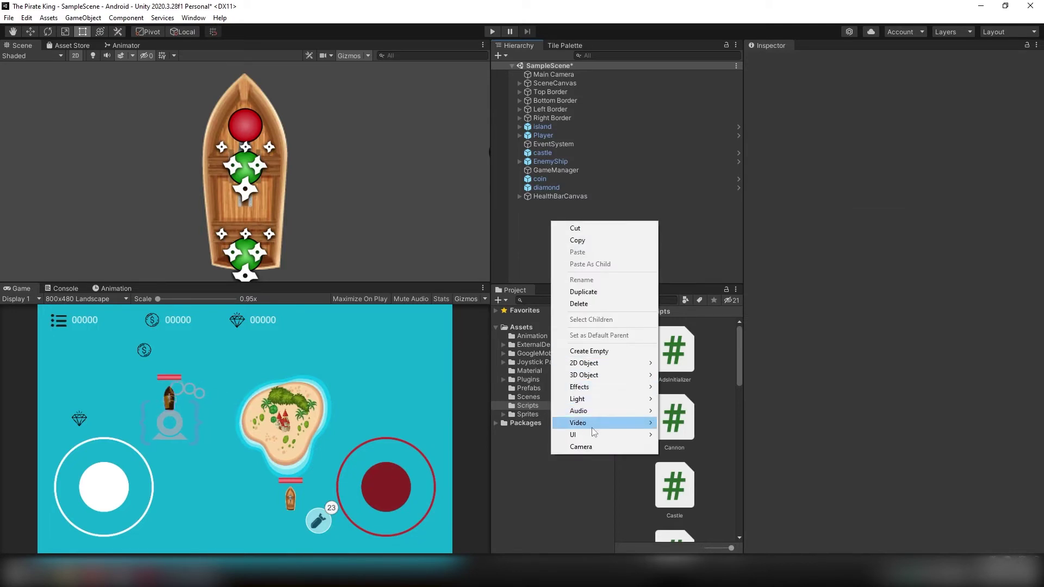
left_click(614, 351)
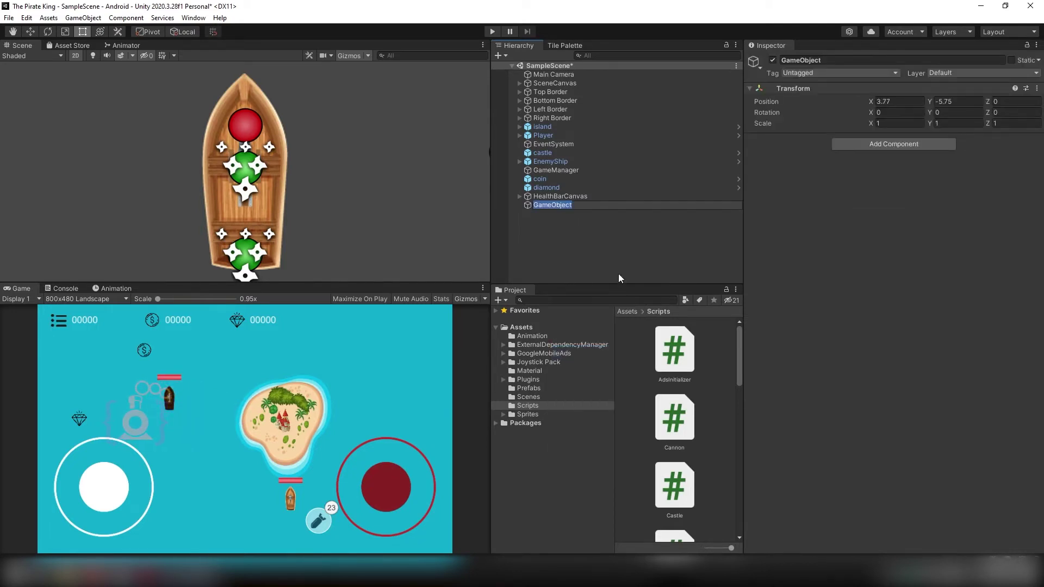
type("AdMobManager")
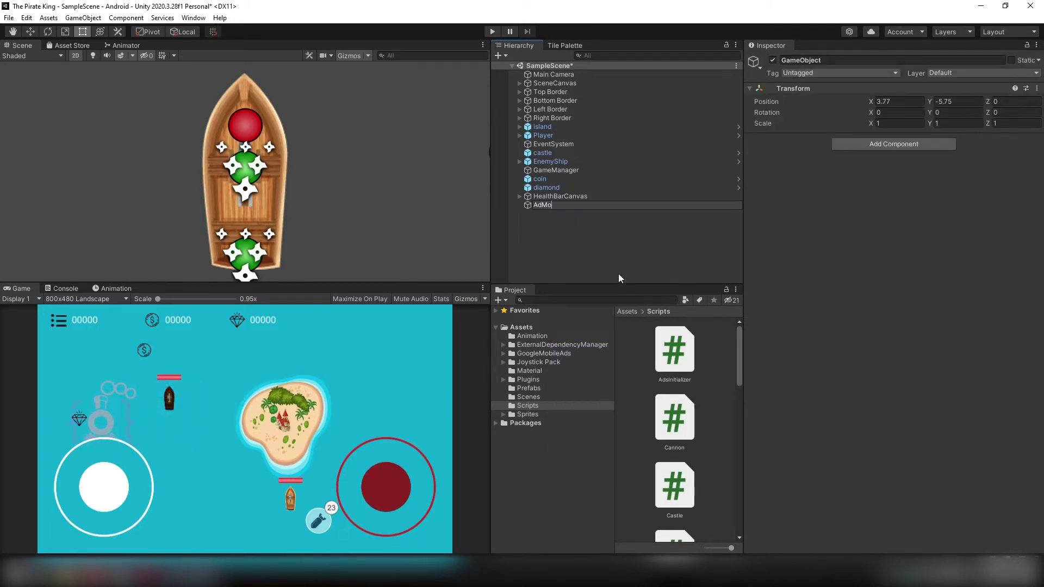
key("Return")
double_click(549, 205)
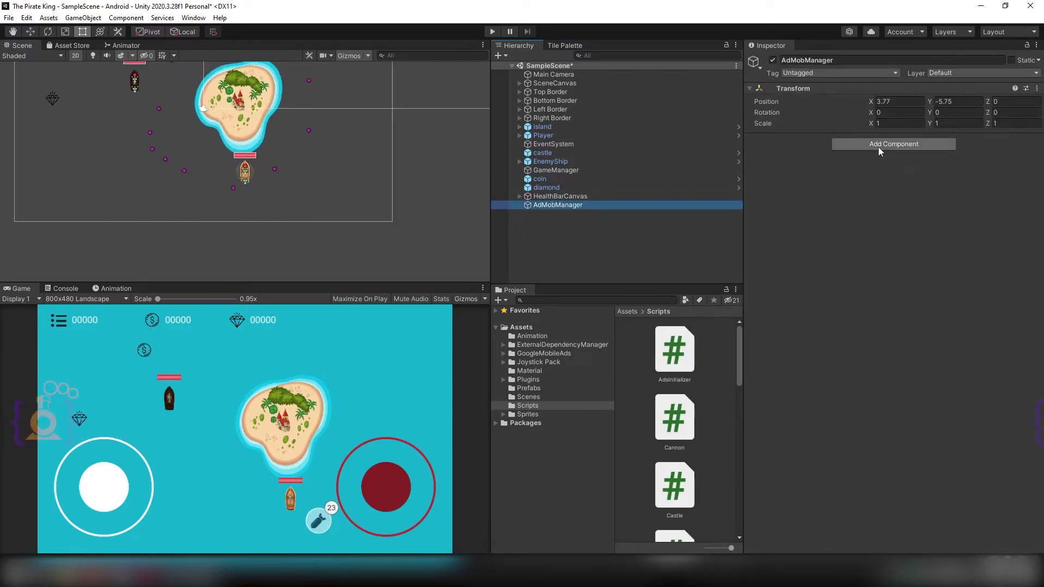
- Attach the GoogleRewardAd script to AdMobManager and open it in Visual Studio
right_click(631, 360)
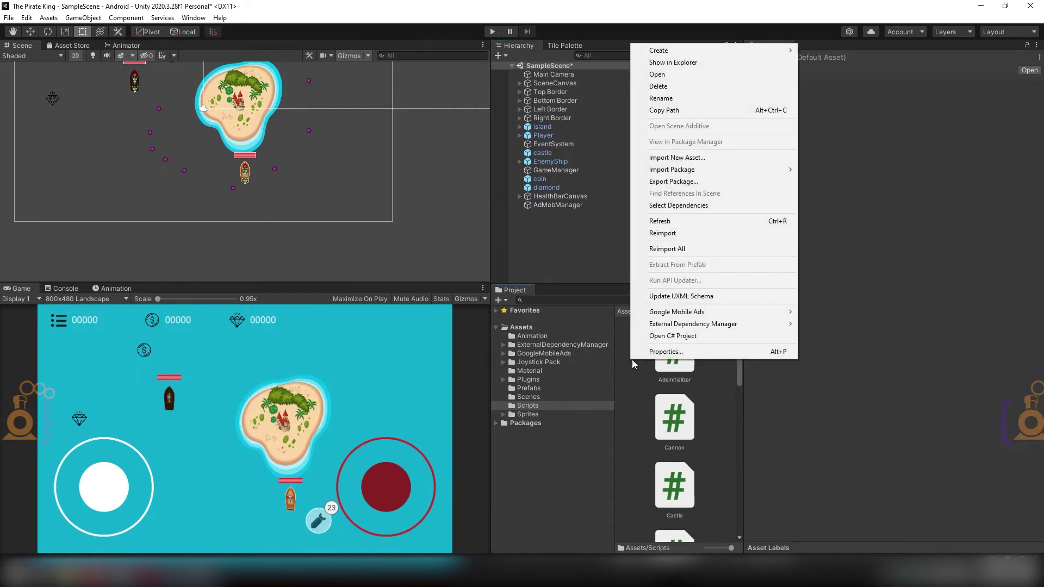
left_click(661, 110)
type("GoogleRewardAd")
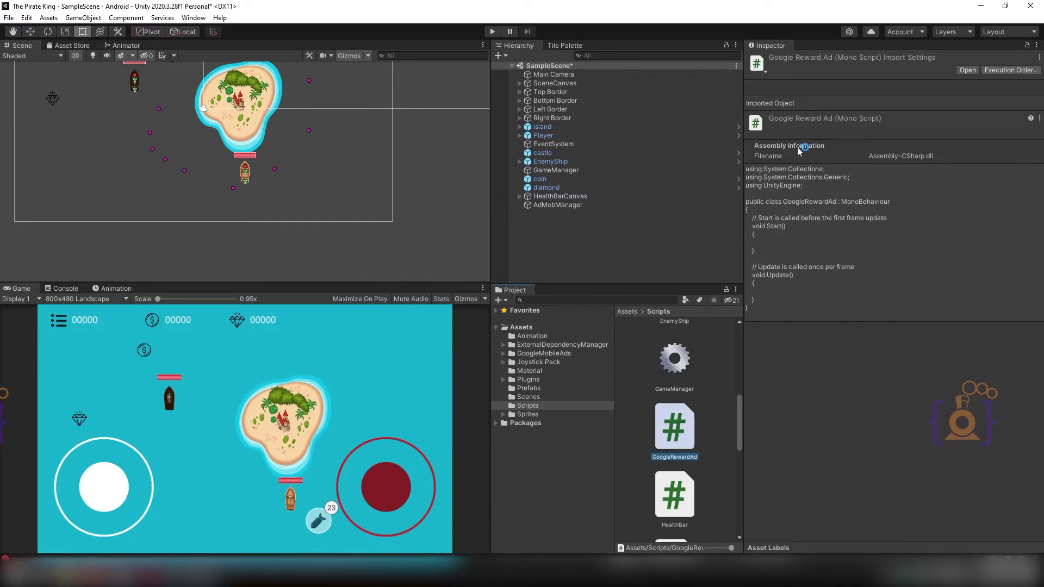
left_click(560, 205)
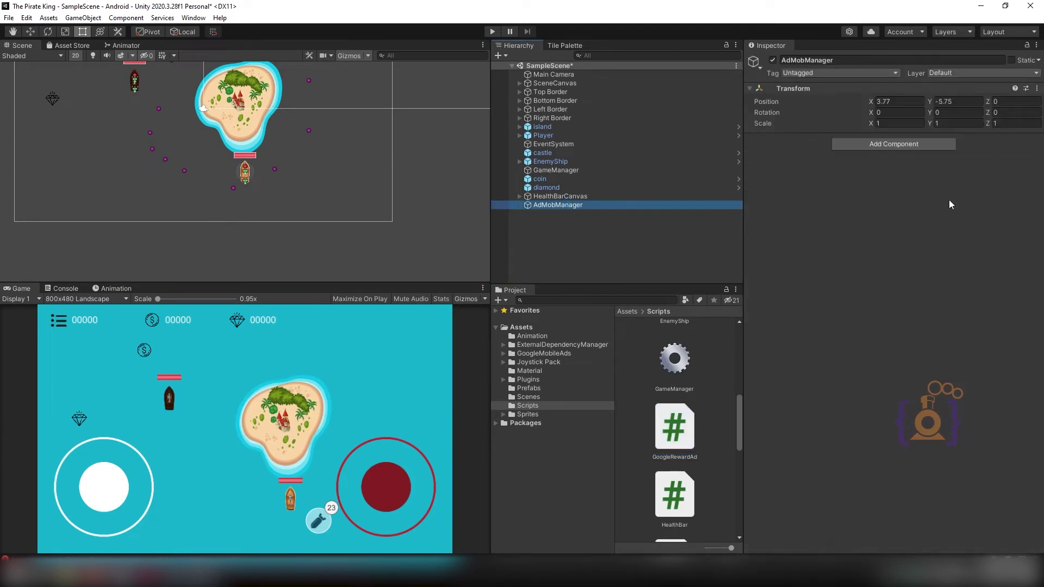
left_click(673, 444)
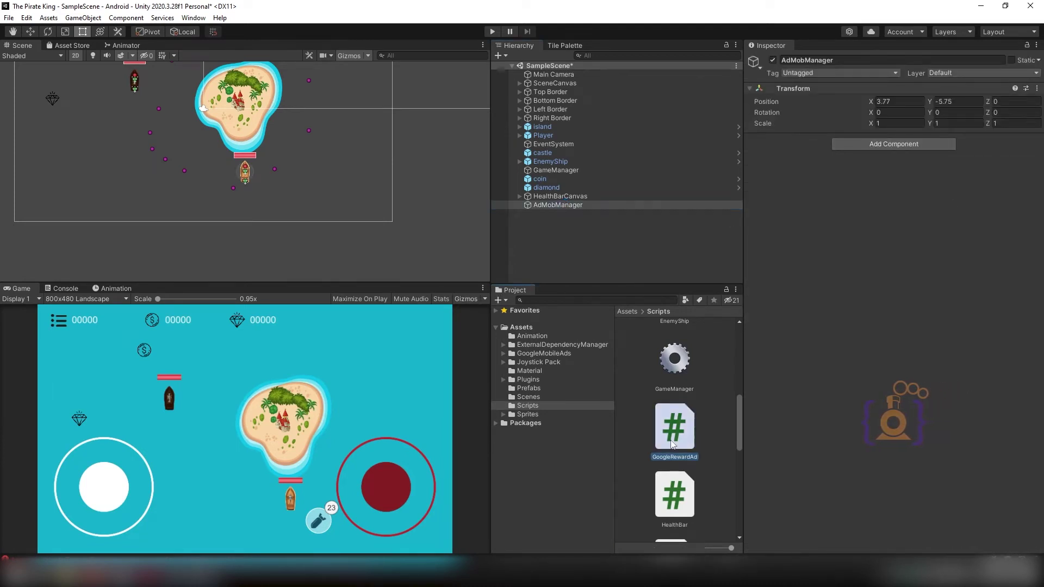
left_click_drag(672, 445, 894, 155)
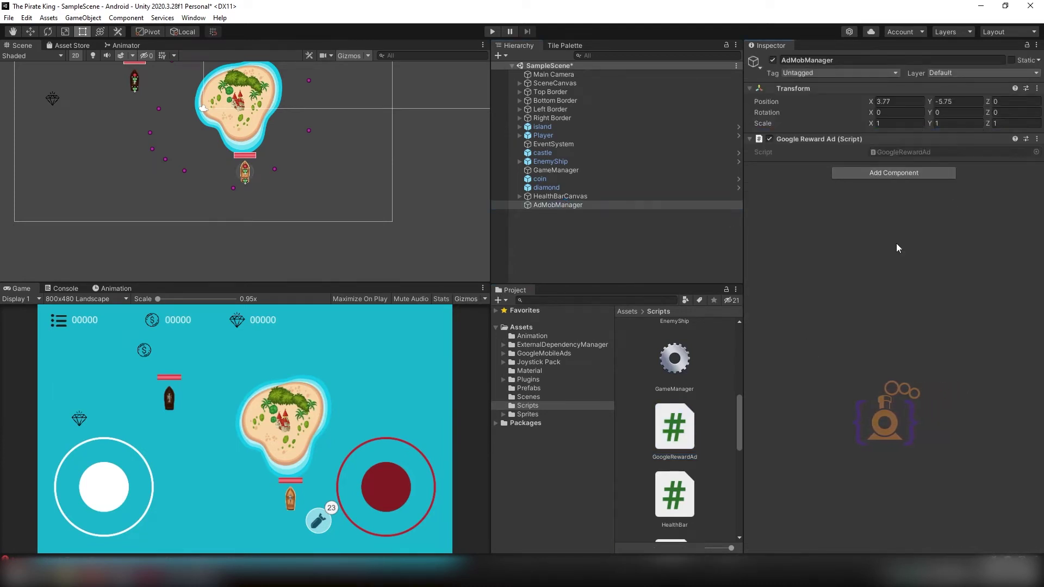
double_click(893, 152)
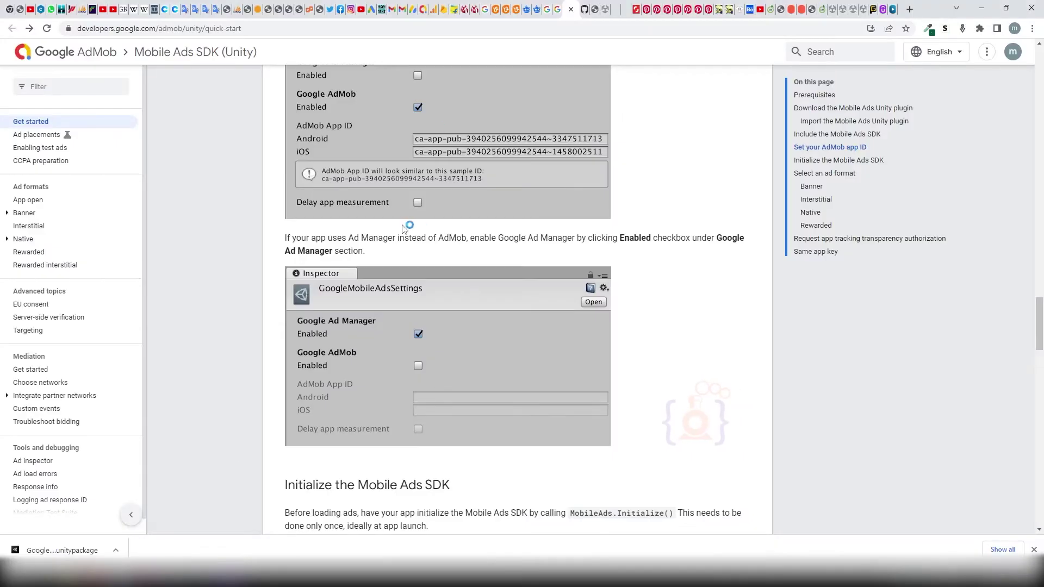
- Scroll the AdMob Unity Rewarded ads guide to the 'Always test with test ads' section
scroll(382, 301, "down", 10)
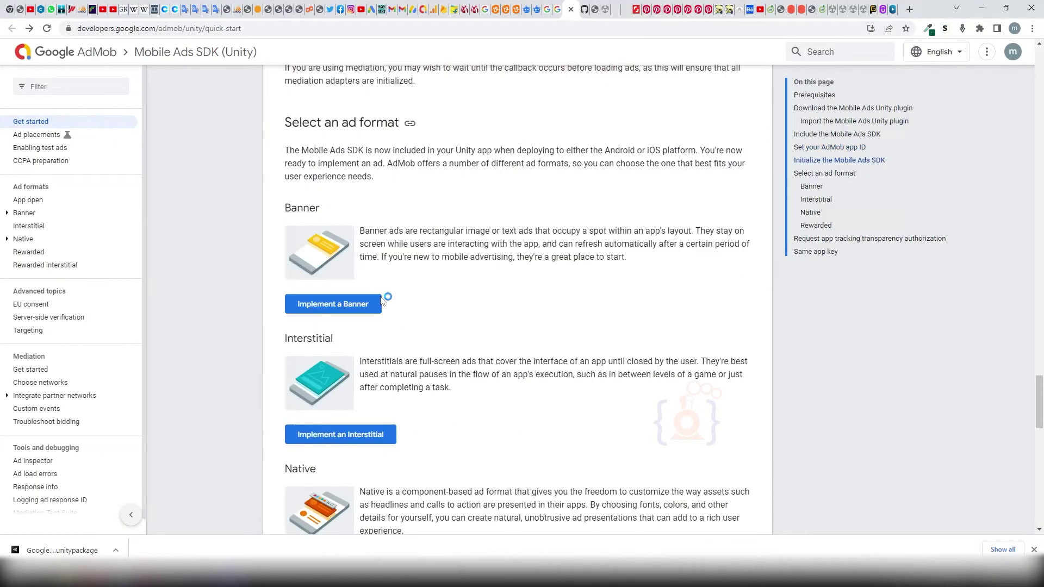
scroll(381, 204, "down", 3)
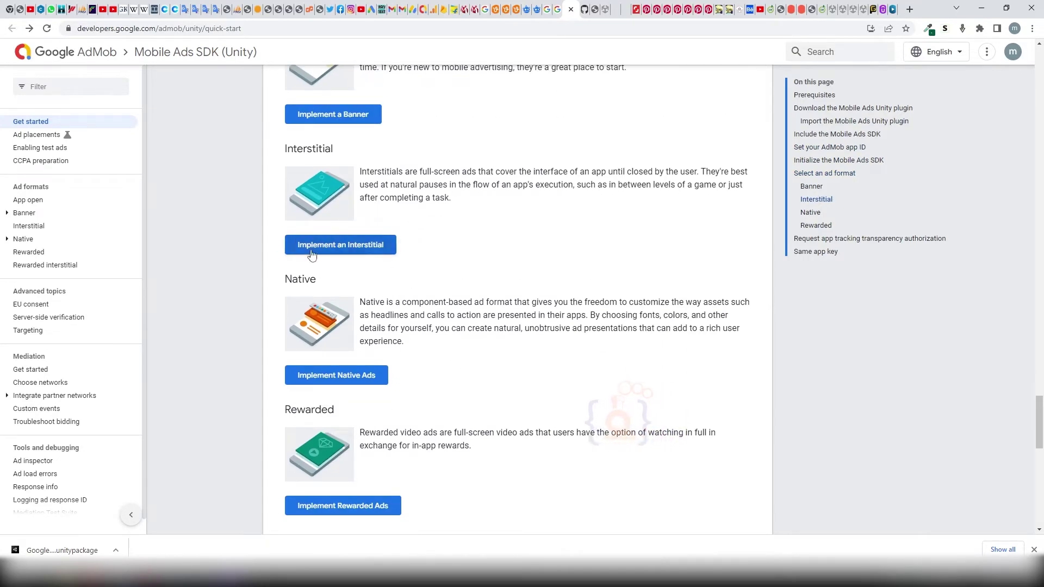
scroll(422, 390, "down", 2)
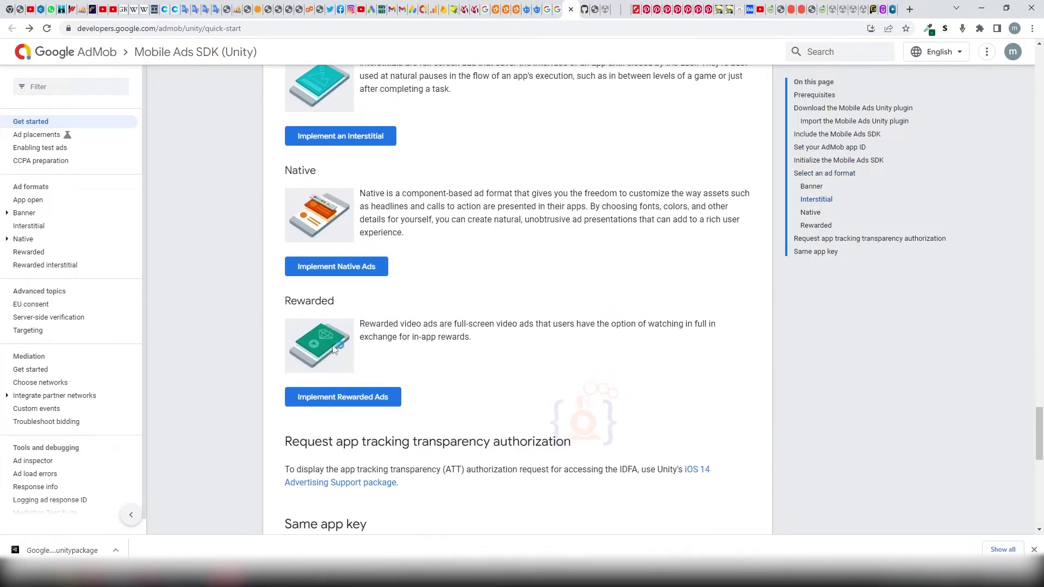
scroll(473, 405, "down", 2)
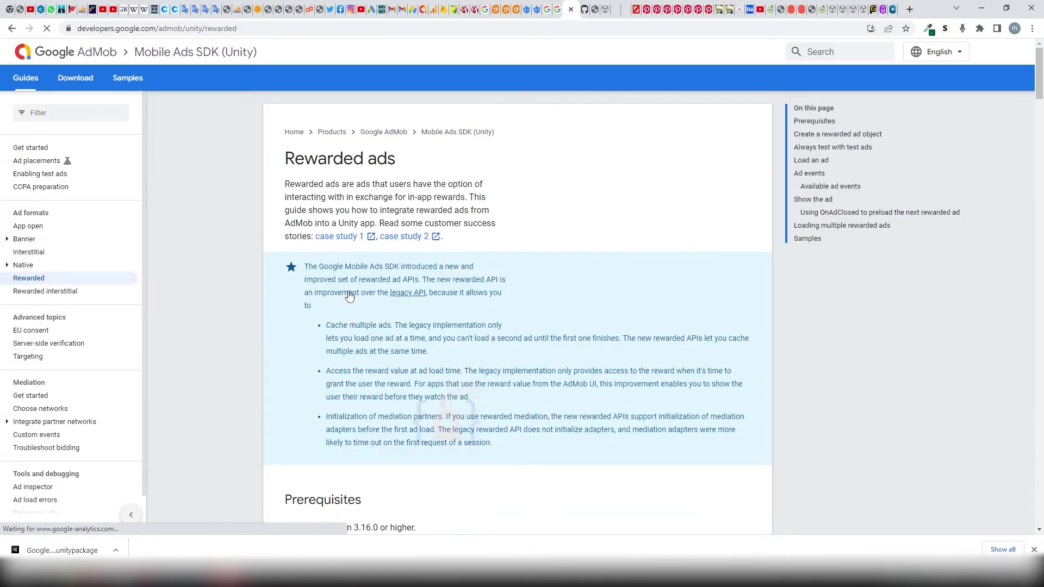
scroll(409, 339, "down", 6)
scroll(413, 359, "down", 4)
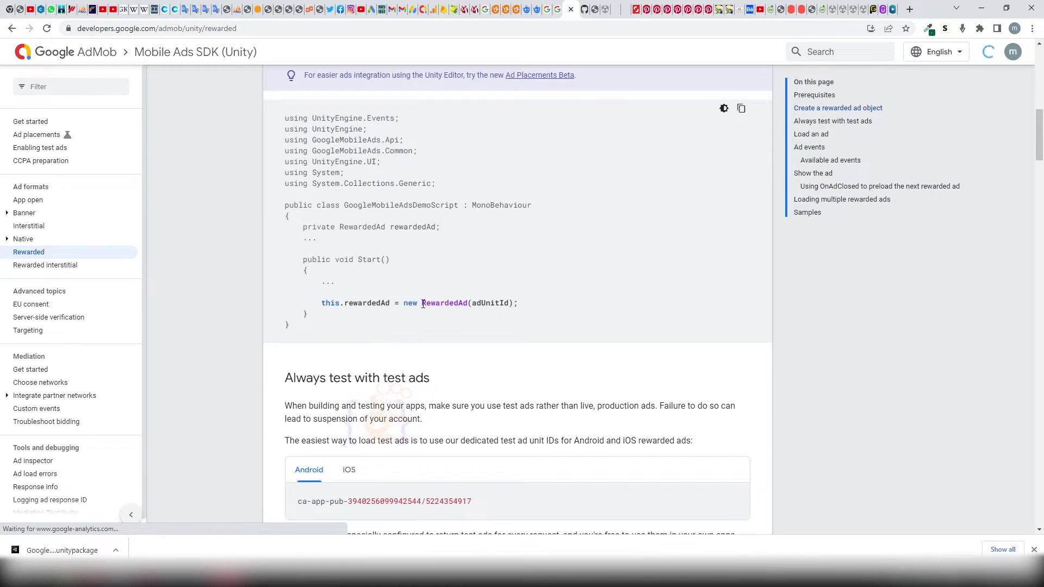
scroll(415, 295, "up", 4)
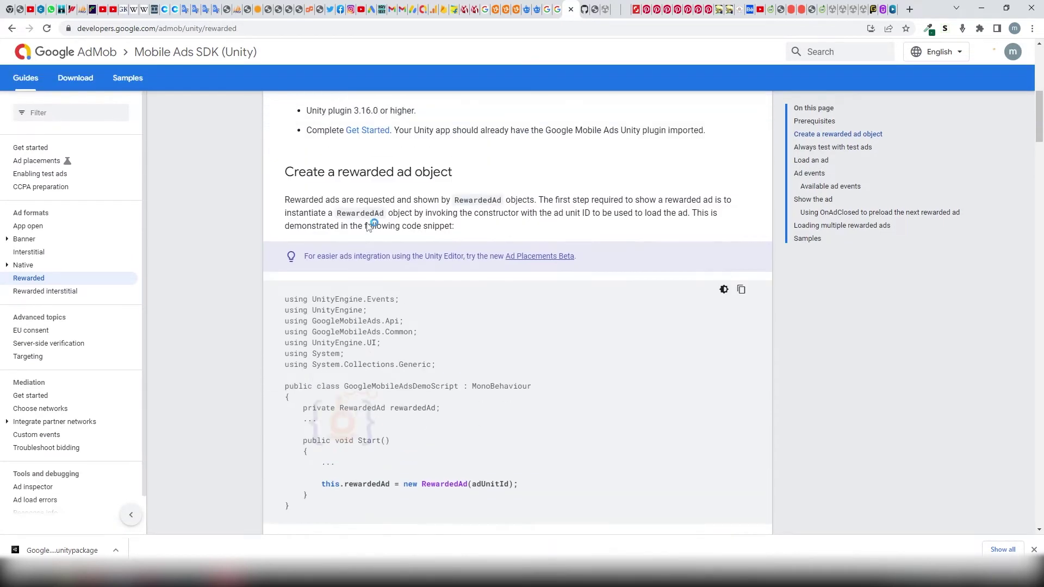
scroll(409, 437, "down", 2)
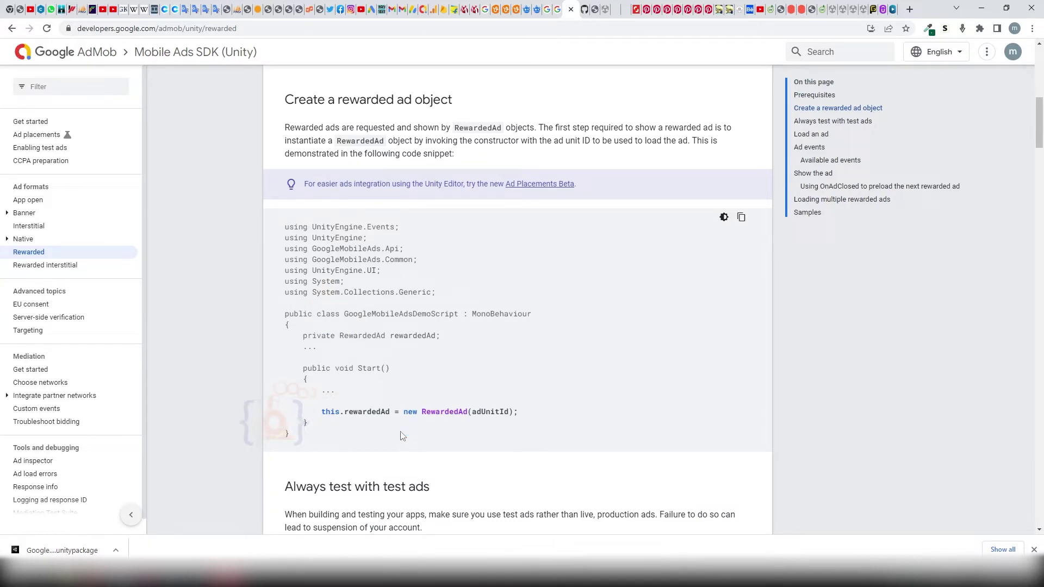
scroll(402, 436, "down", 5)
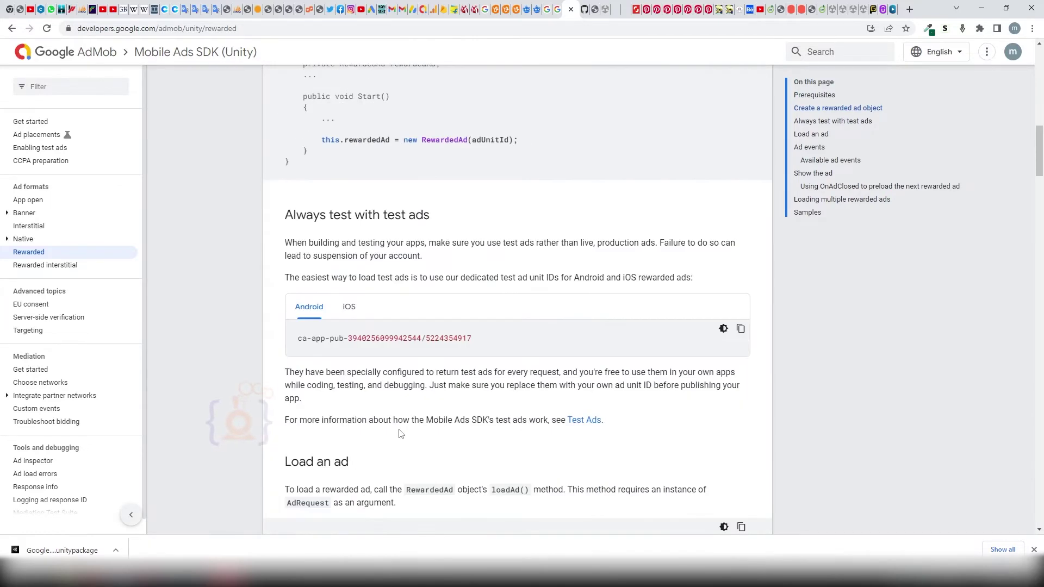
scroll(376, 372, "down", 4)
scroll(375, 375, "down", 4)
scroll(367, 379, "up", 4)
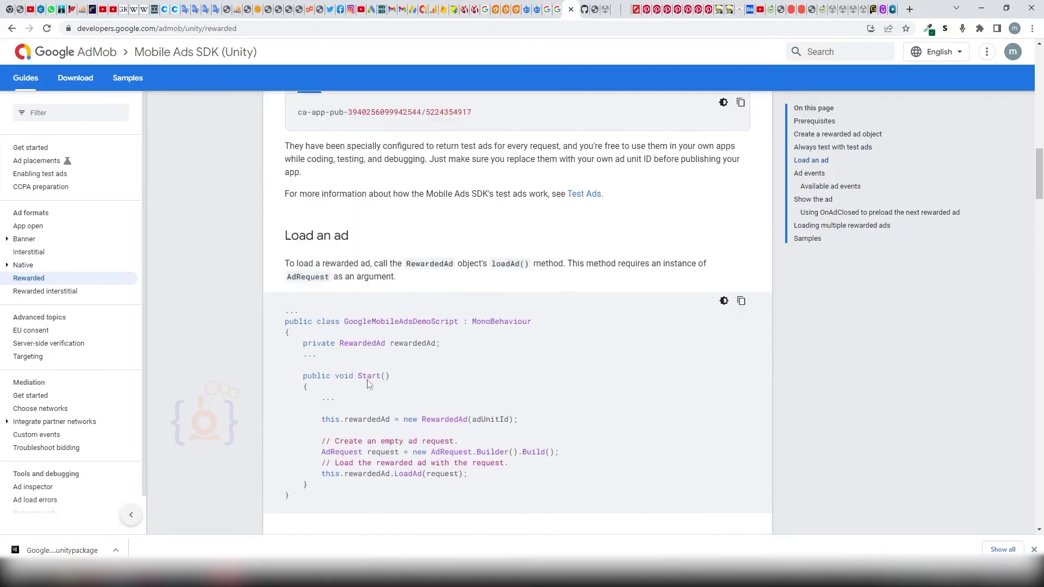
scroll(365, 382, "up", 4)
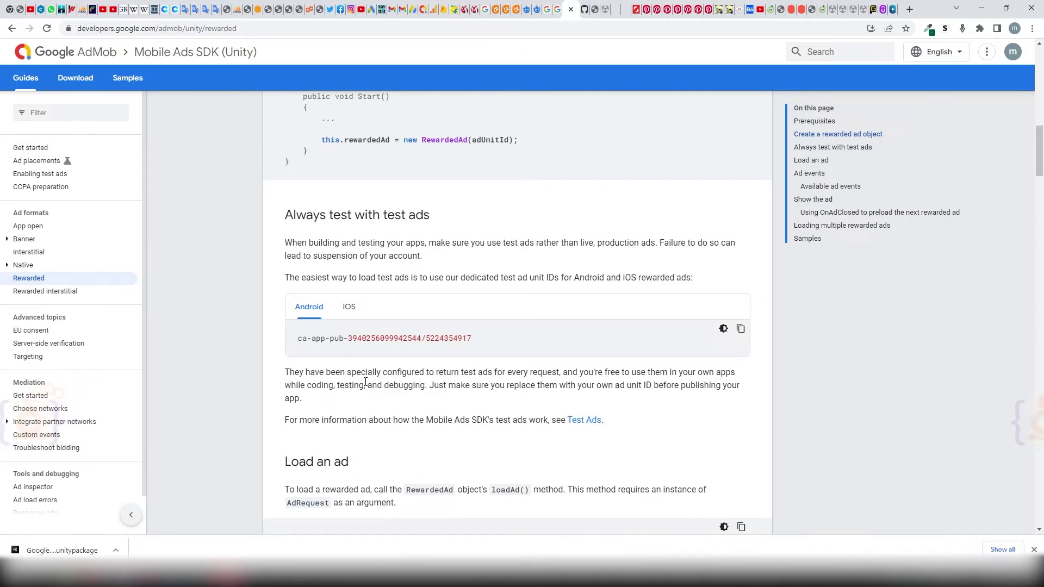
- Copy the rewarded-ad sample code from MonoBehaviour through its event handler methods
left_click_drag(405, 332, 307, 331)
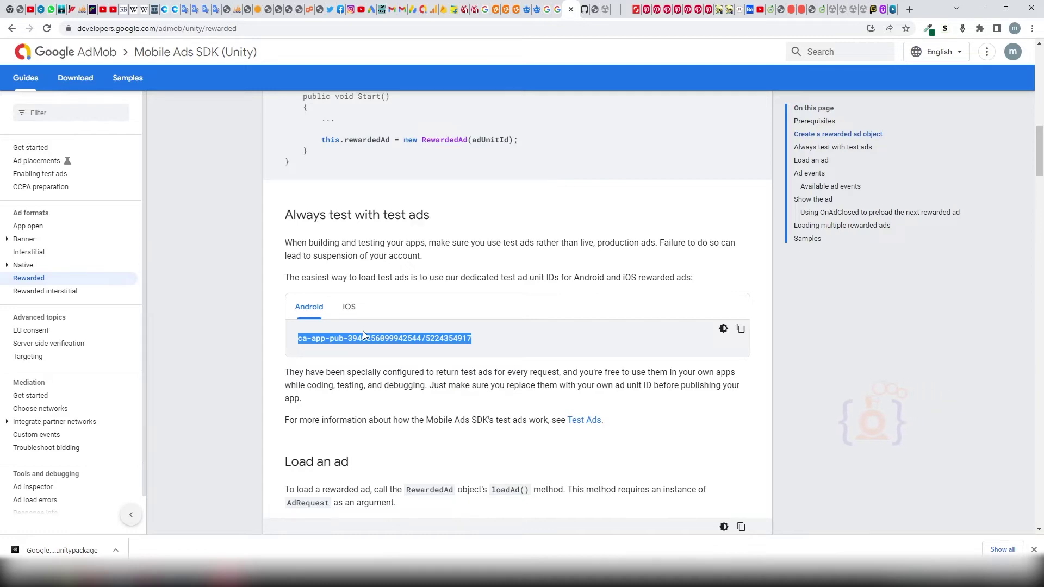
scroll(363, 333, "down", 4)
scroll(373, 392, "down", 5)
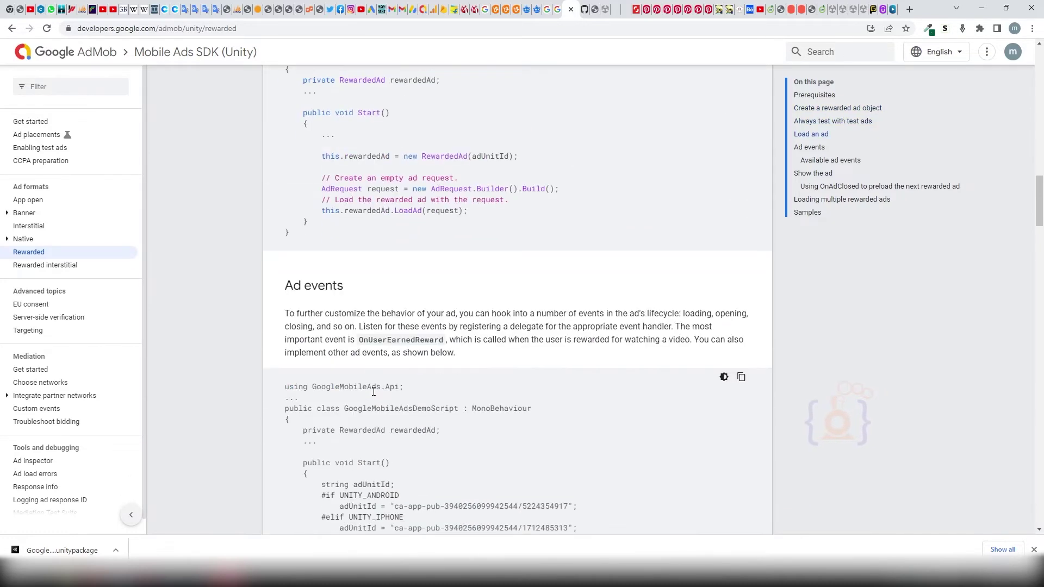
scroll(373, 391, "down", 4)
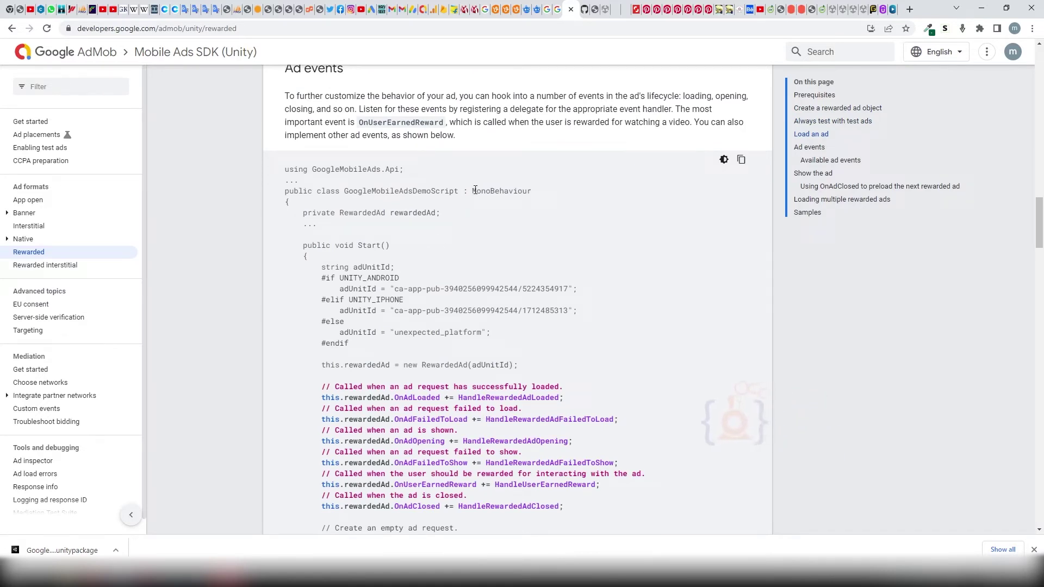
left_click_drag(474, 188, 344, 321)
scroll(374, 326, "down", 5)
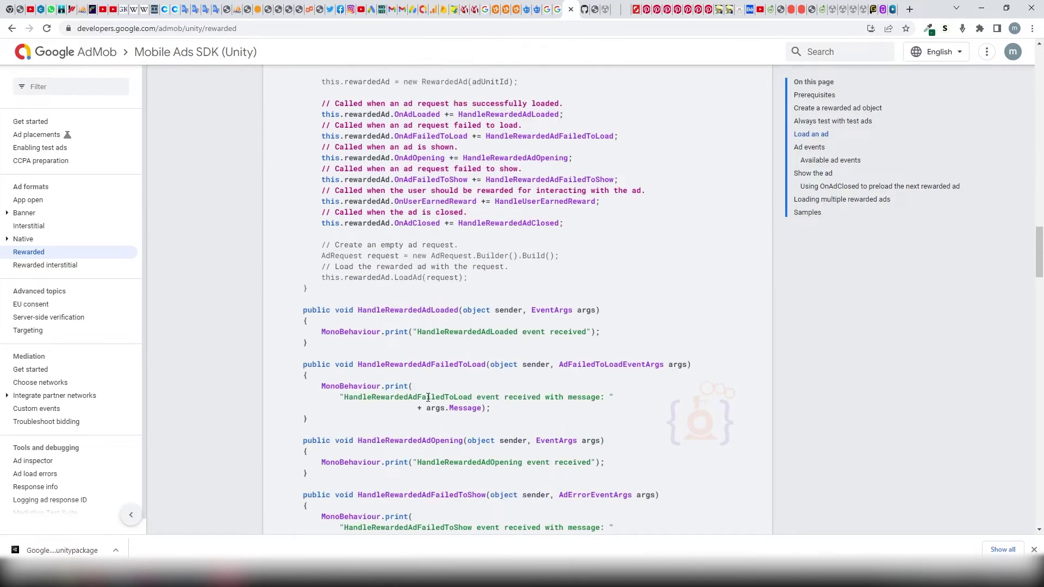
- Replace the template class body with the pasted rewarded-ad sample and delete the '...' placeholder line
left_click_drag(312, 148, 320, 359)
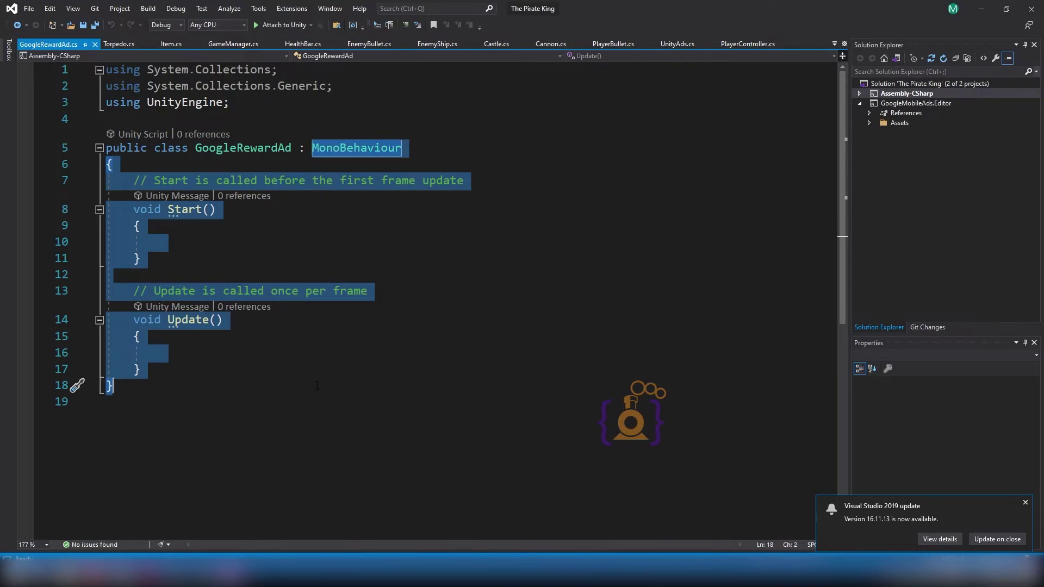
key("ctrl+v")
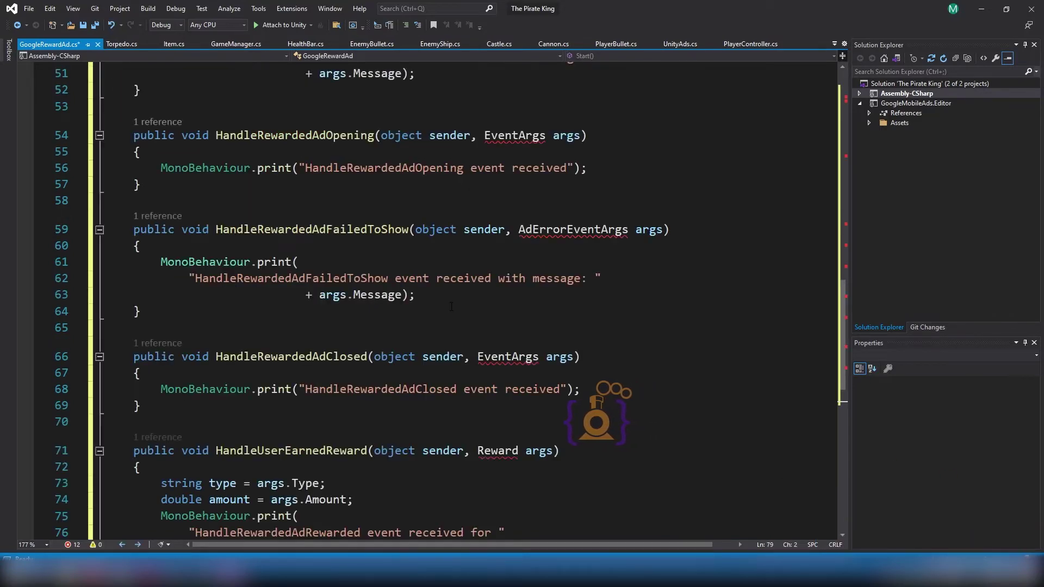
scroll(435, 297, "up", 10)
scroll(434, 297, "up", 6)
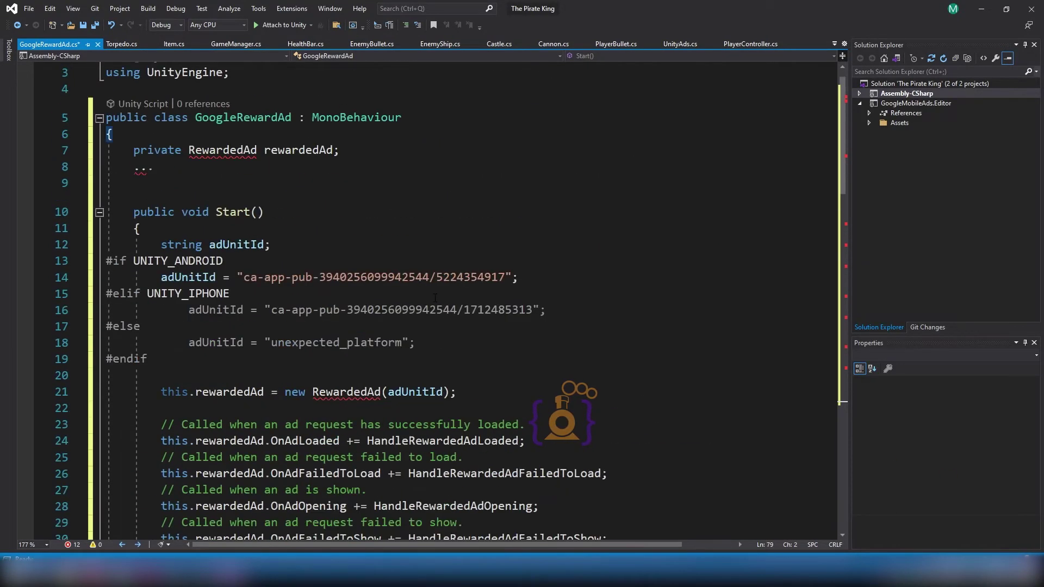
left_click(337, 197)
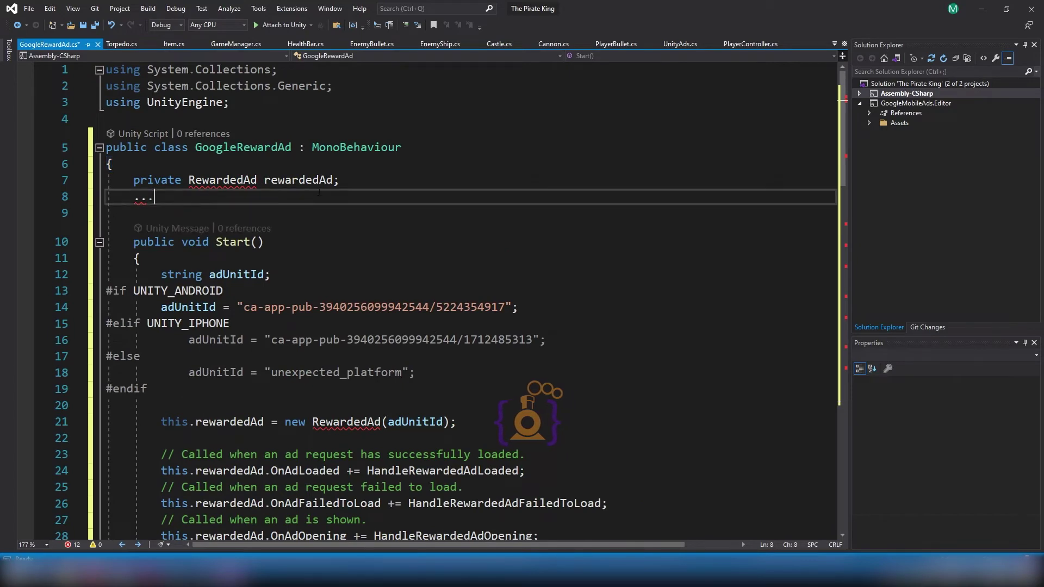
left_click(339, 180)
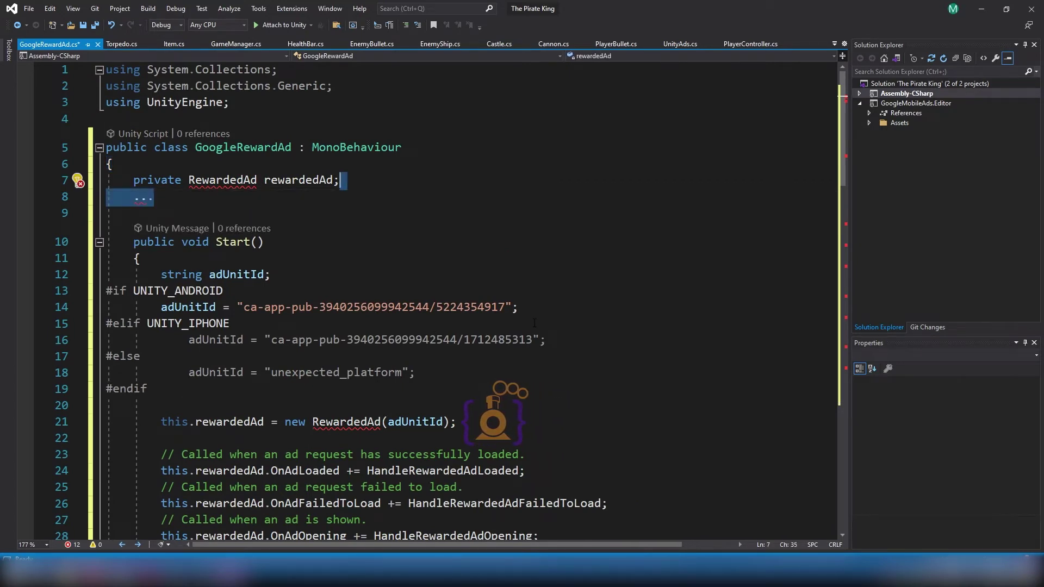
key("Delete")
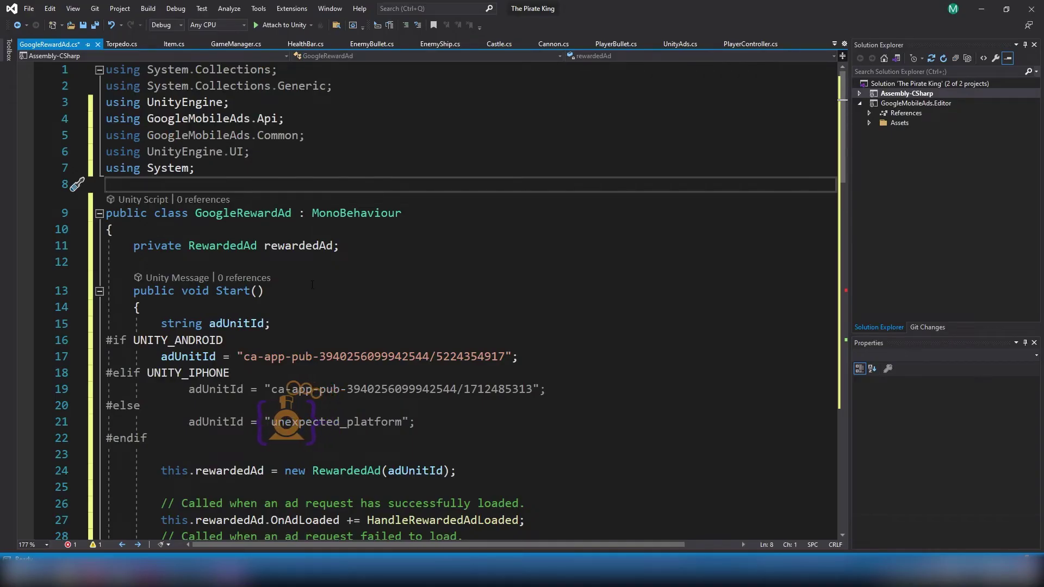
- Duplicate the Android test ad unit ID line and comment out the copy with //
scroll(328, 337, "down", 3)
left_click_drag(243, 209, 505, 208)
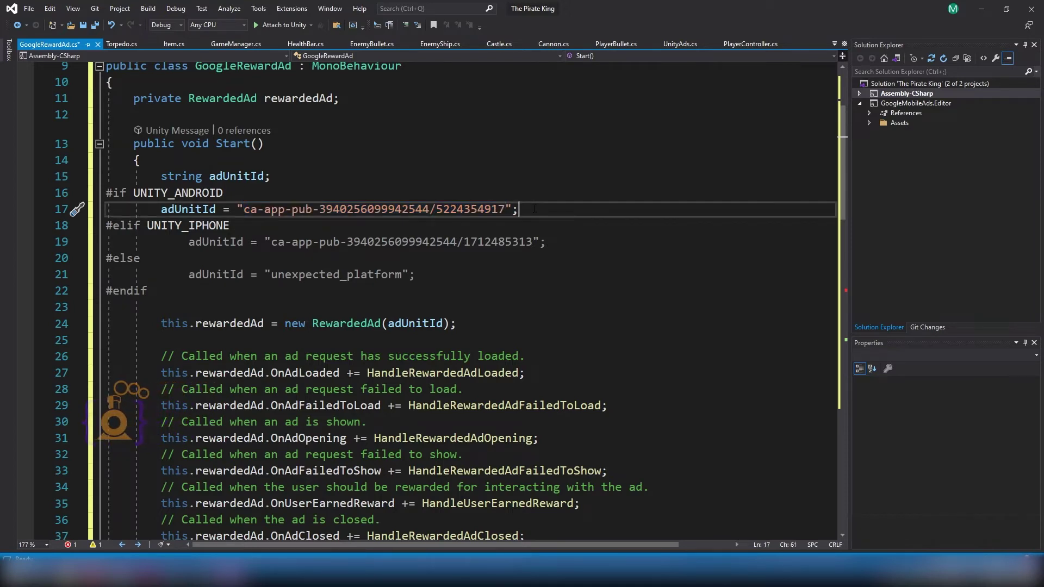
left_click(160, 209)
key("ctrl+d")
type("//")
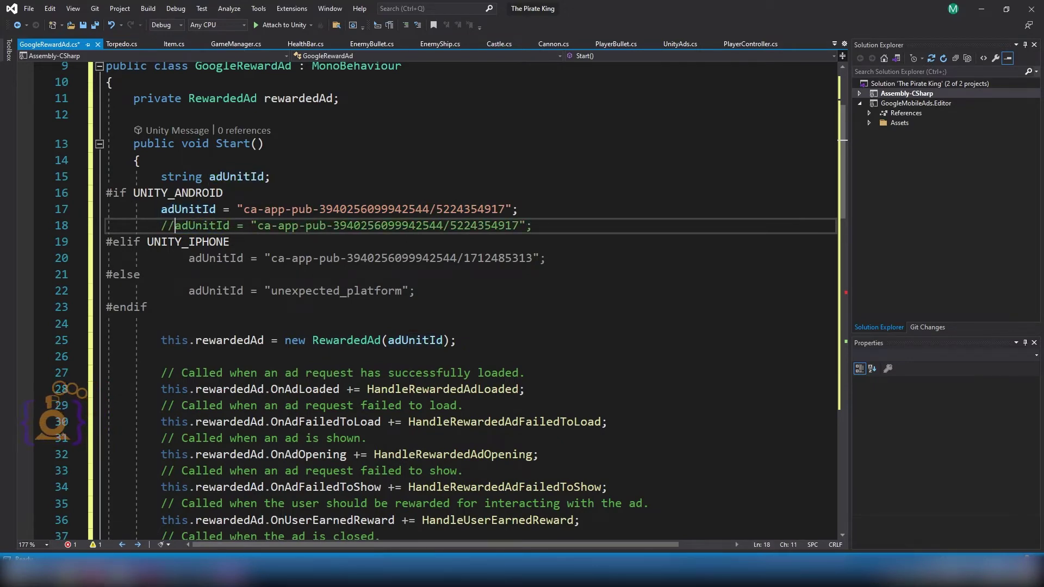
key("alt+Tab")
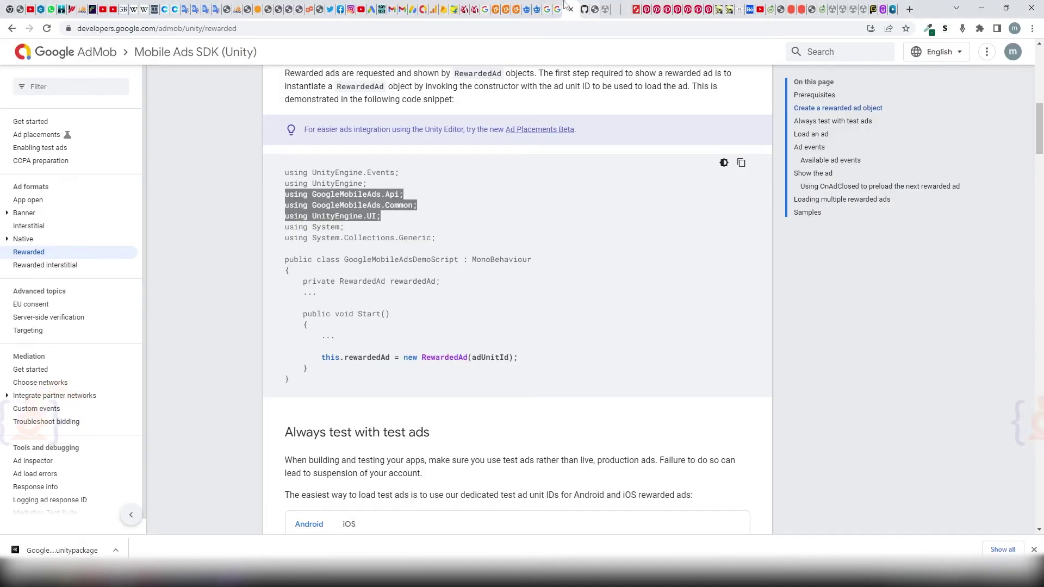
- Copy the RewardLife ad unit ID from the AdMob Ad units list
left_click(422, 6)
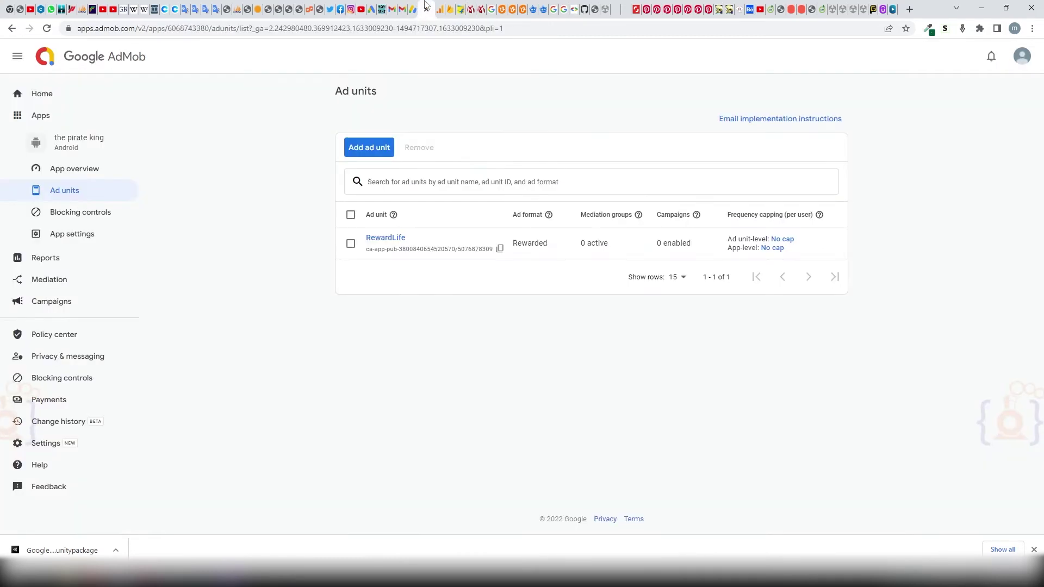
double_click(448, 249)
left_click(499, 248)
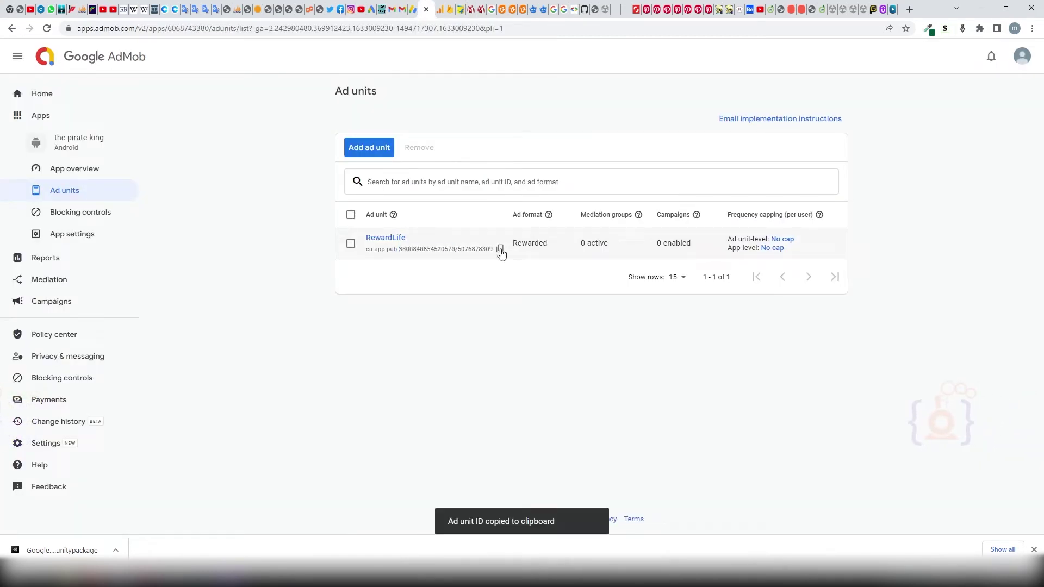
key("alt+Tab")
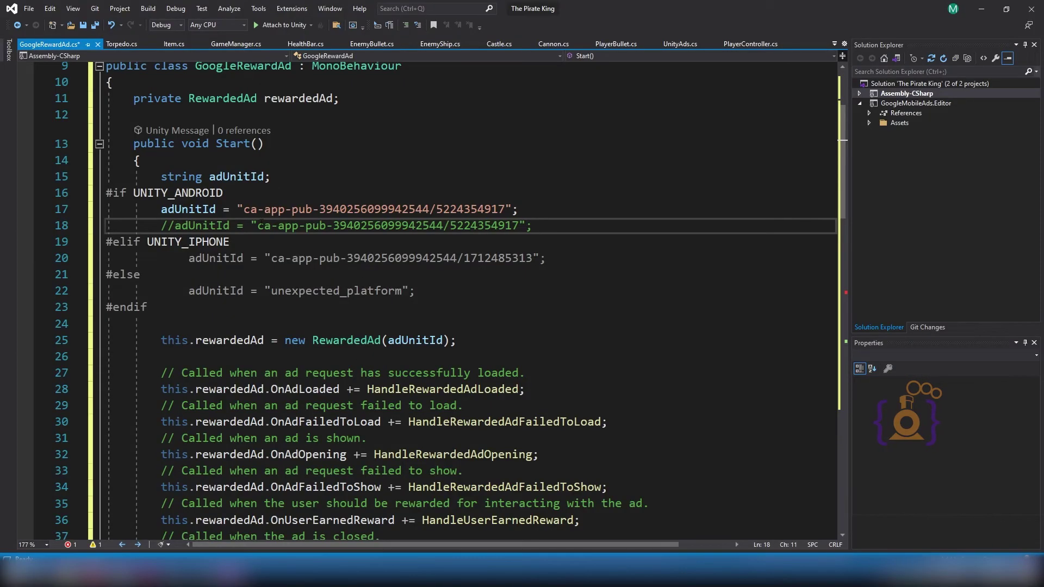
- Put the RewardLife ID in the commented Android line, keep the test ID active, and save
left_click_drag(258, 225, 518, 225)
key("ctrl+v")
key("ctrl+s")
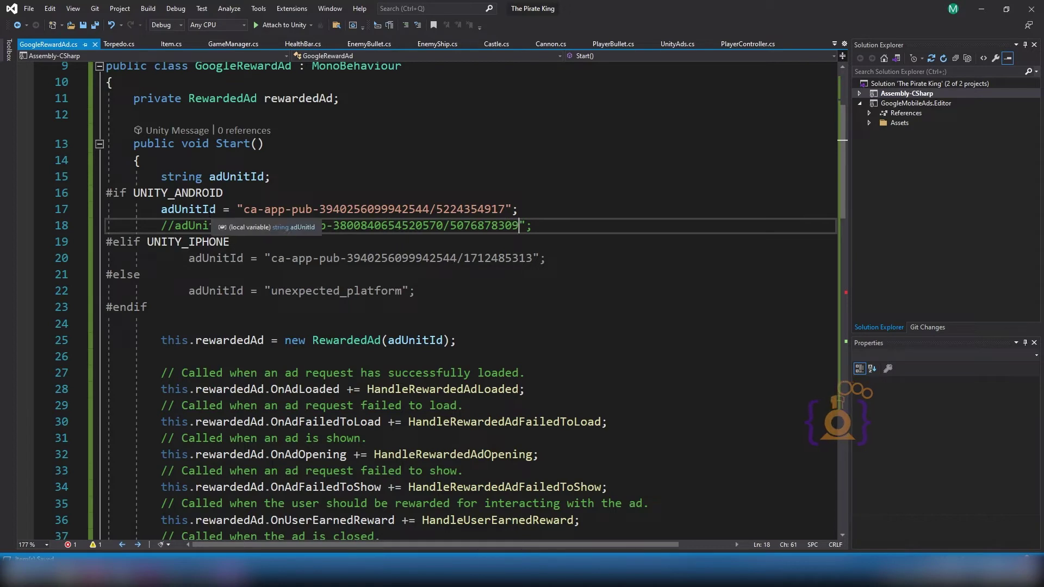
left_click(162, 210)
type("//")
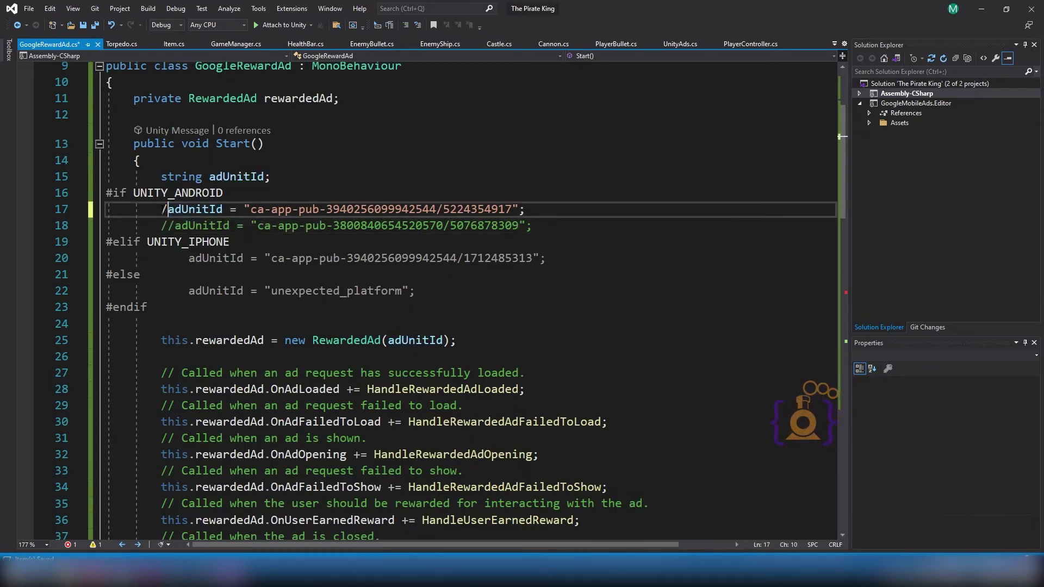
key("Down")
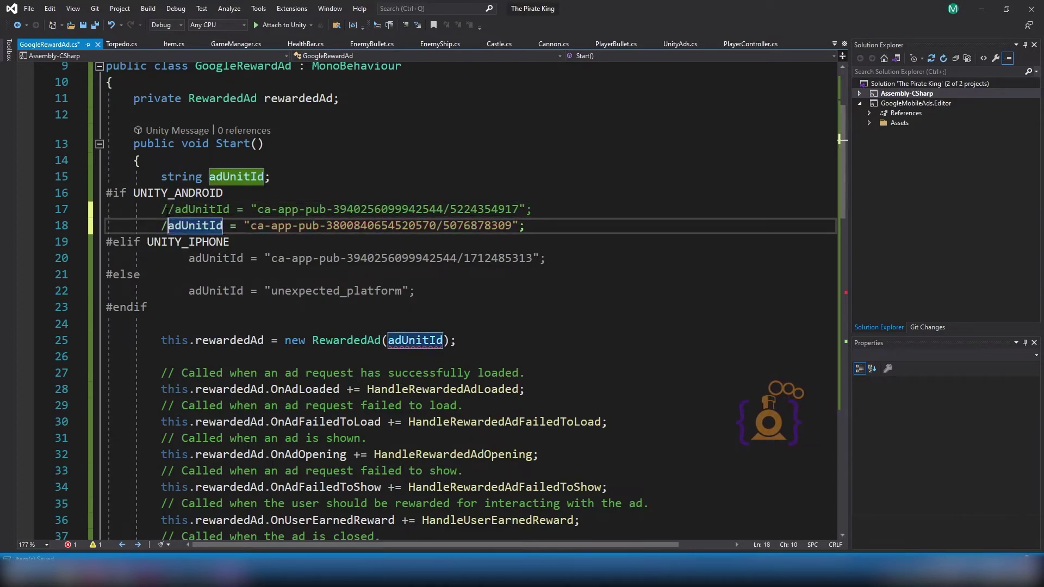
key("BackSpace")
key("BackSpace")
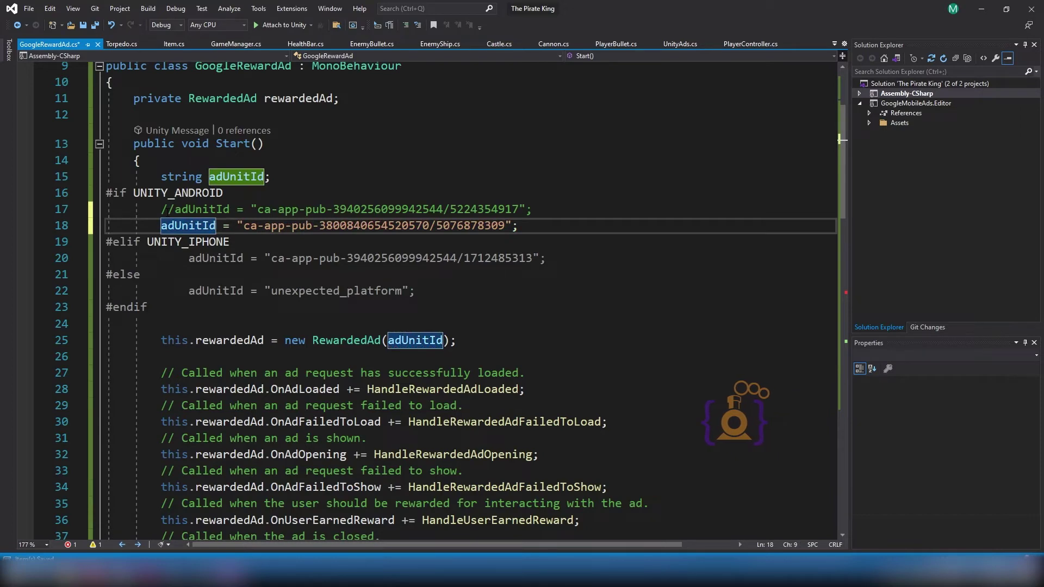
type("//")
key("ctrl+z")
key("ctrl+z")
key("ctrl+z")
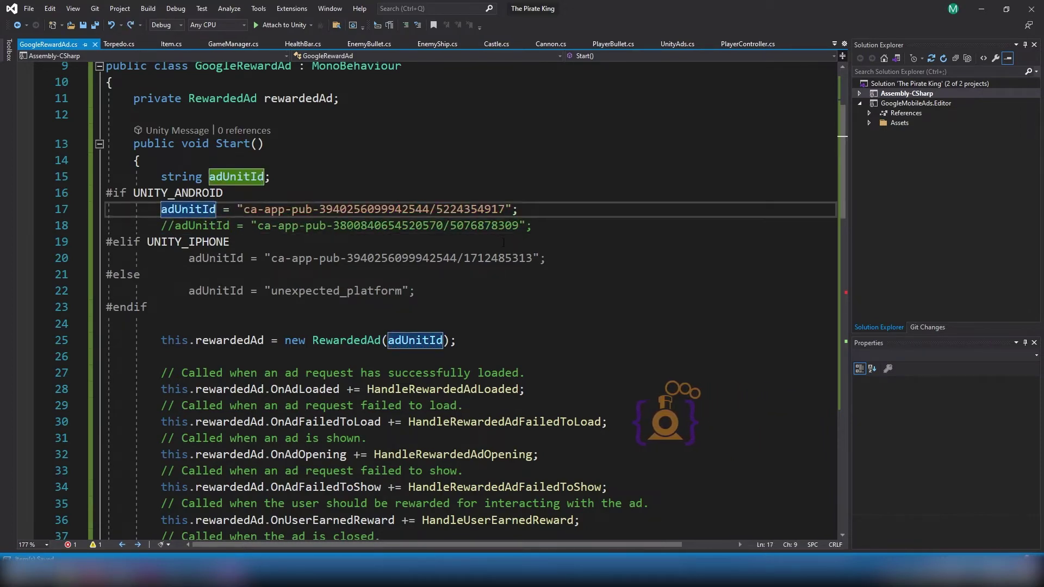
scroll(501, 157, "down", 3)
left_click(501, 158)
scroll(501, 155, "up", 2)
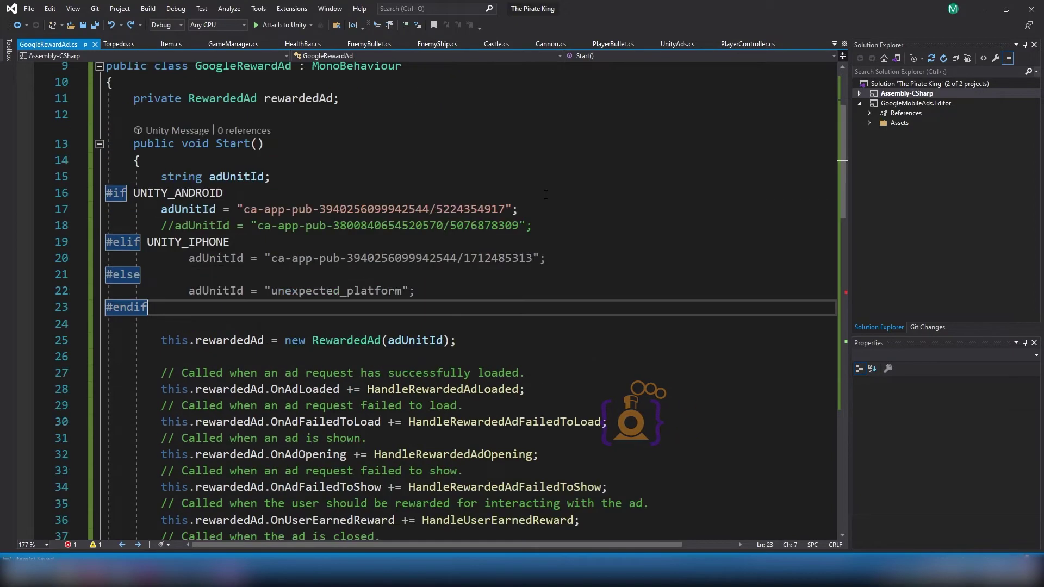
scroll(500, 154, "up", 1)
scroll(525, 243, "down", 7)
scroll(525, 243, "down", 6)
scroll(525, 243, "down", 2)
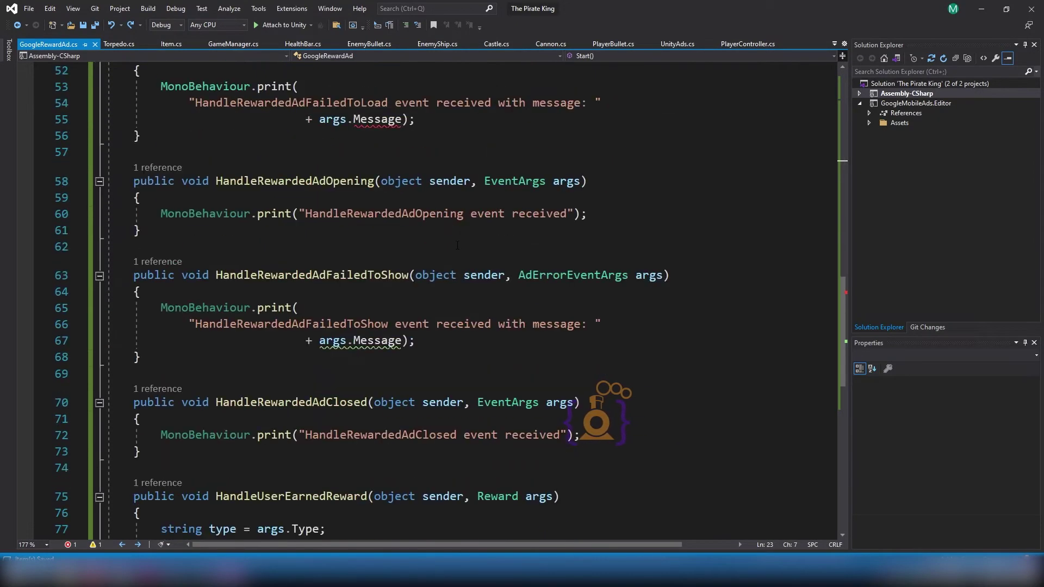
scroll(525, 243, "up", 3)
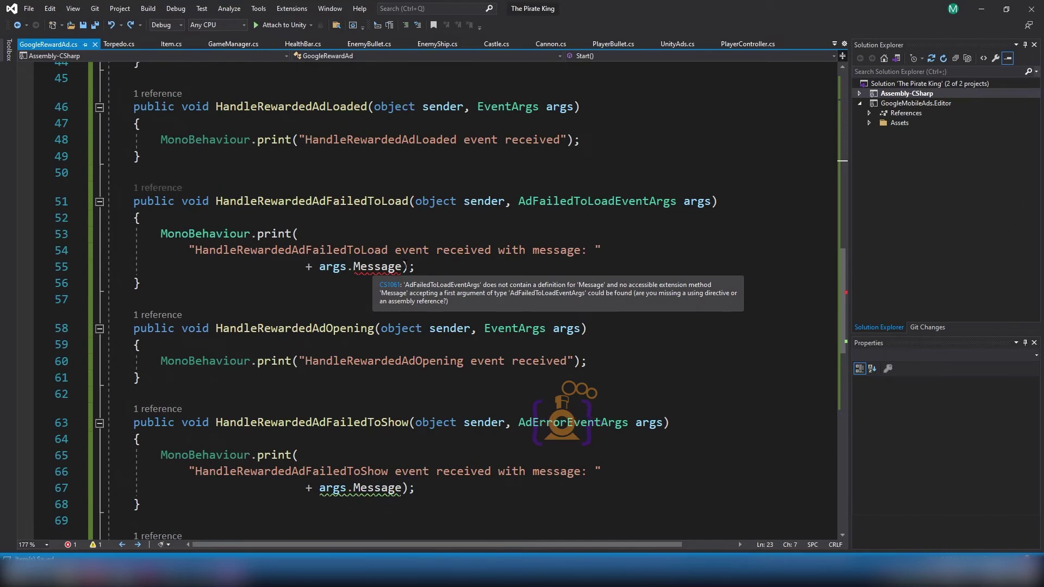
mouse_move(401, 266)
left_mouse_down()
mouse_move(395, 251)
mouse_move(600, 250)
left_mouse_up()
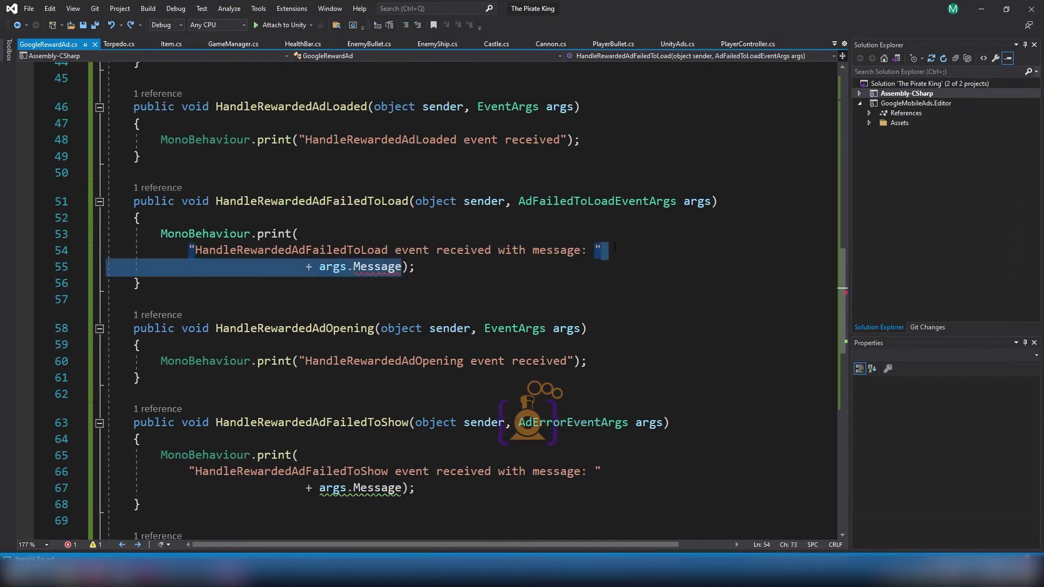
key("Delete")
key("End")
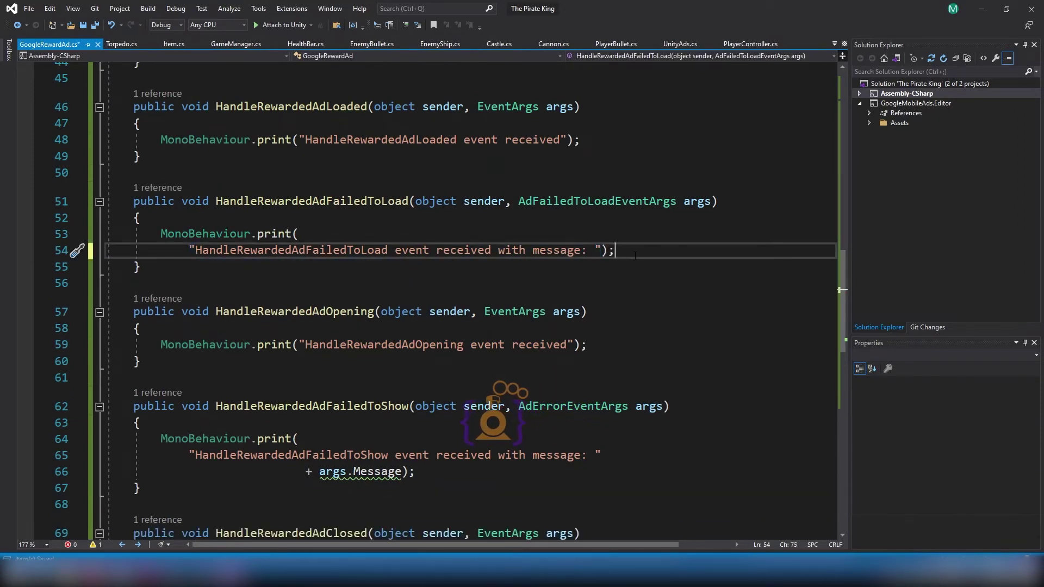
scroll(480, 275, "down", 4)
left_click(479, 275)
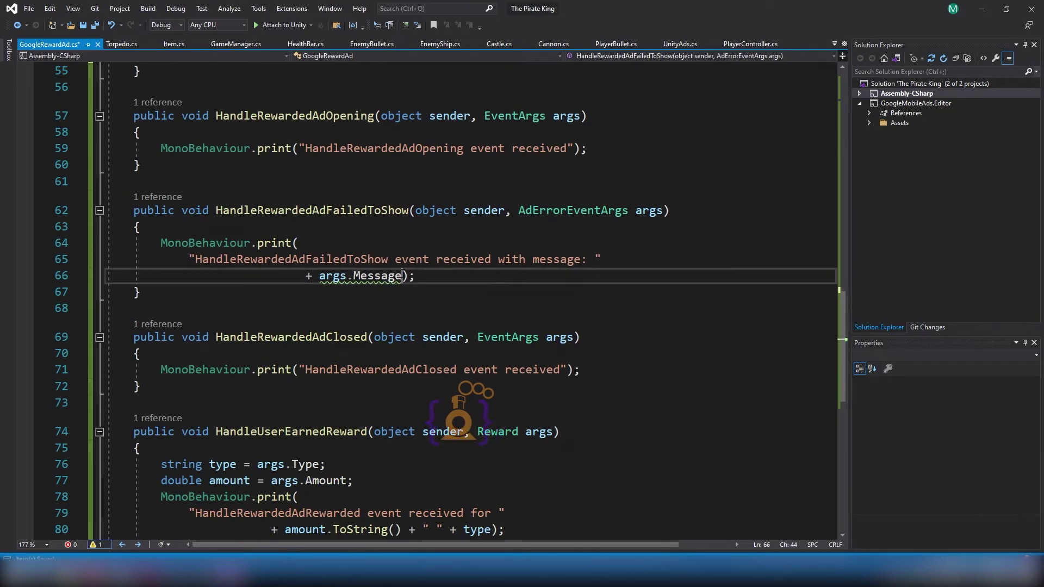
key("Left")
key("Left")
left_click(602, 259, "shift")
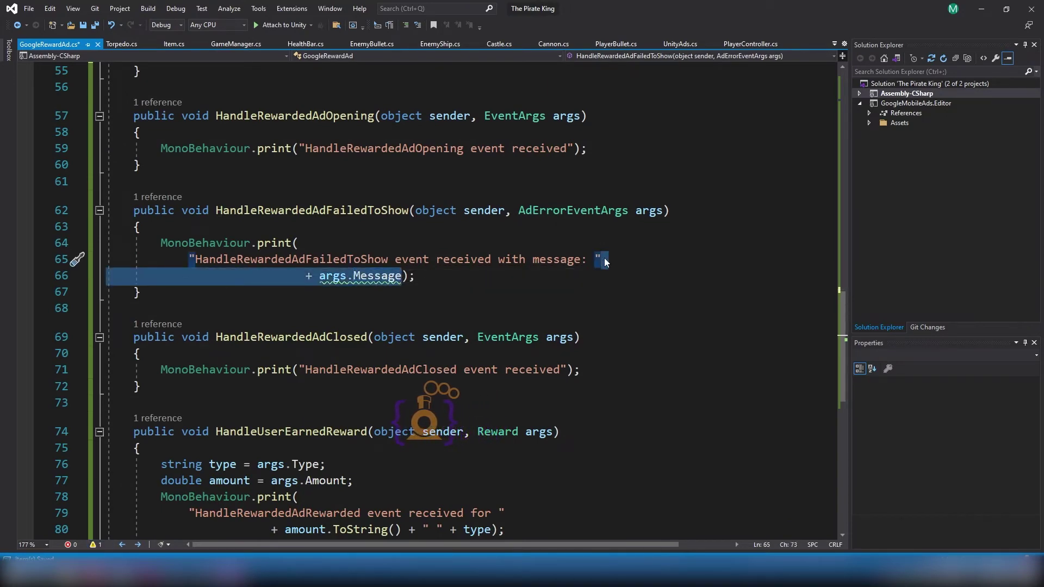
key("Delete")
key("ctrl+s")
scroll(256, 318, "up", 15)
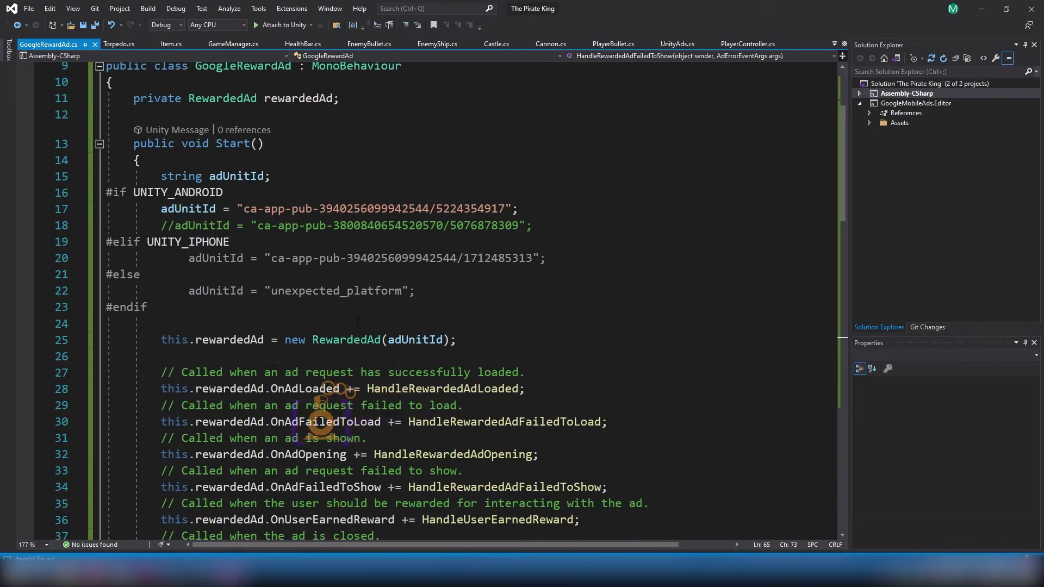
double_click(342, 230)
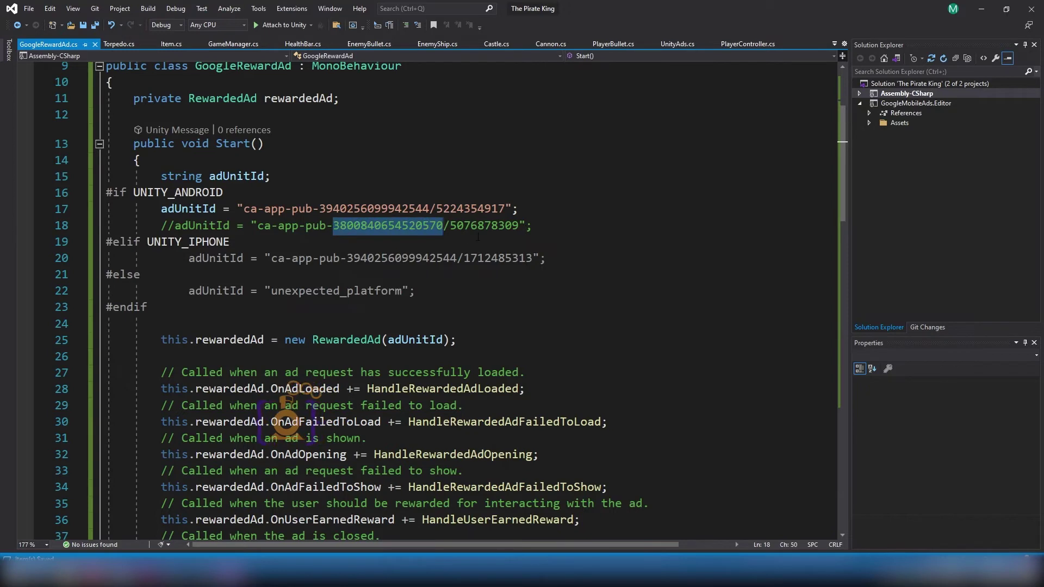
double_click(416, 209)
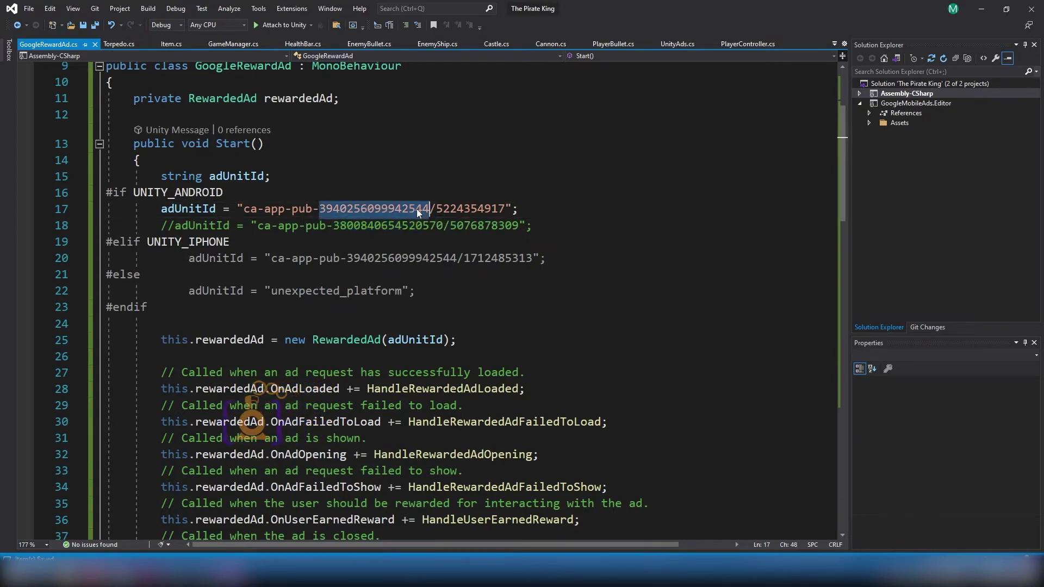
double_click(418, 225)
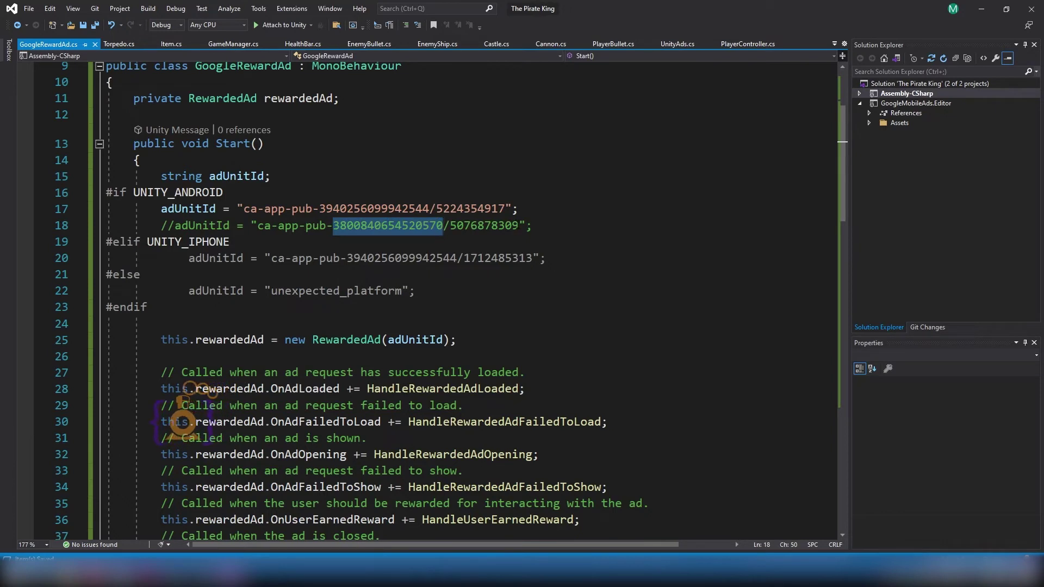
left_click_drag(518, 225, 259, 227)
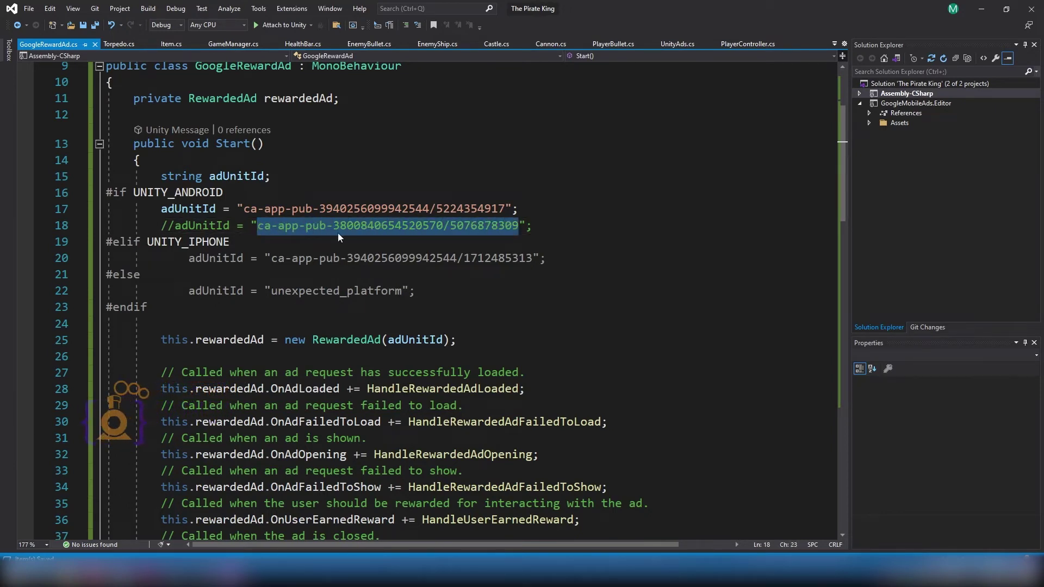
scroll(338, 232, "down", 2)
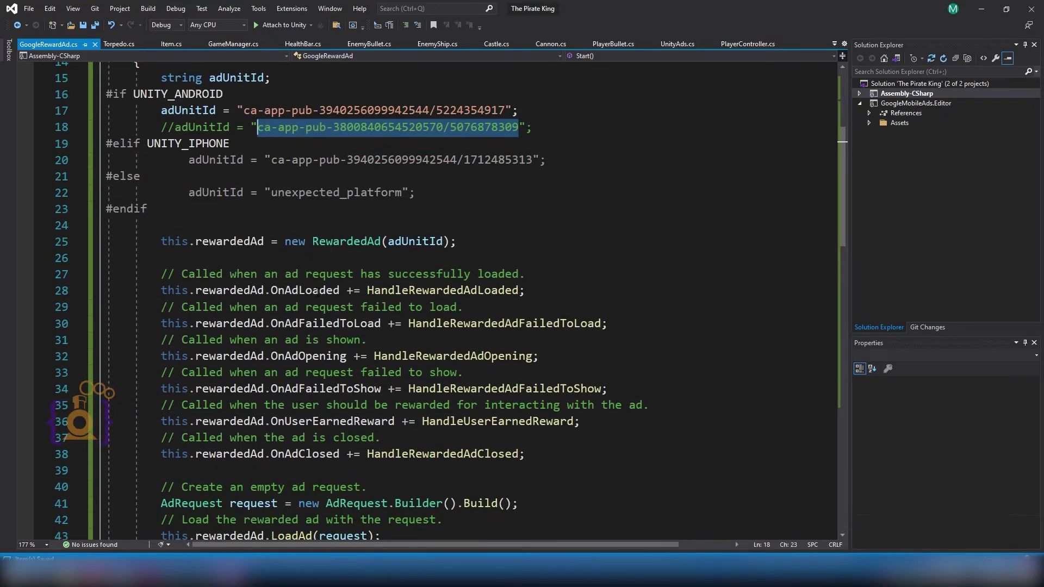
scroll(318, 304, "down", 4)
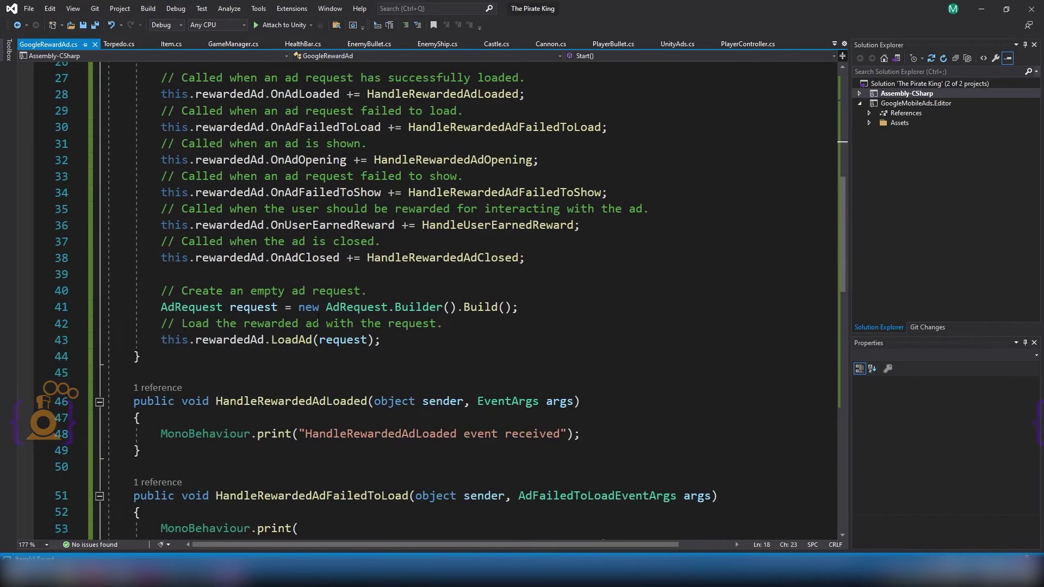
scroll(317, 318, "down", 4)
left_click(260, 220)
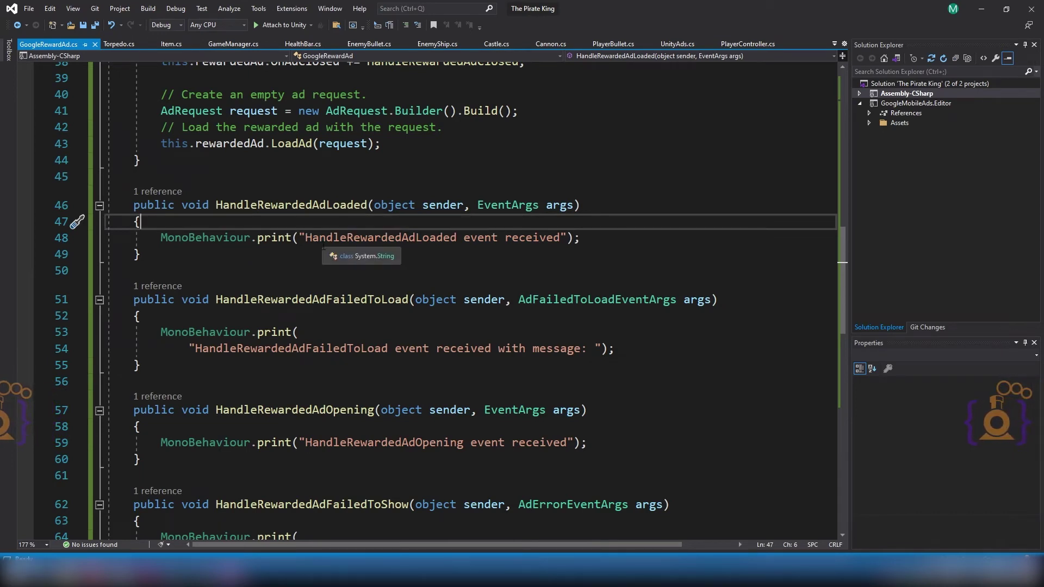
left_click(313, 238)
double_click(312, 238)
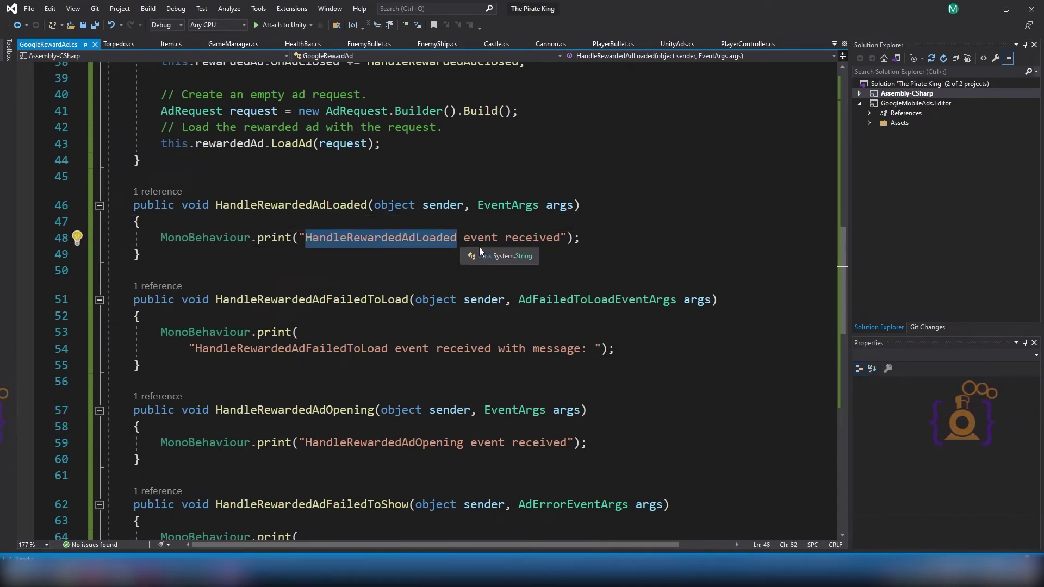
left_click_drag(560, 238, 328, 243)
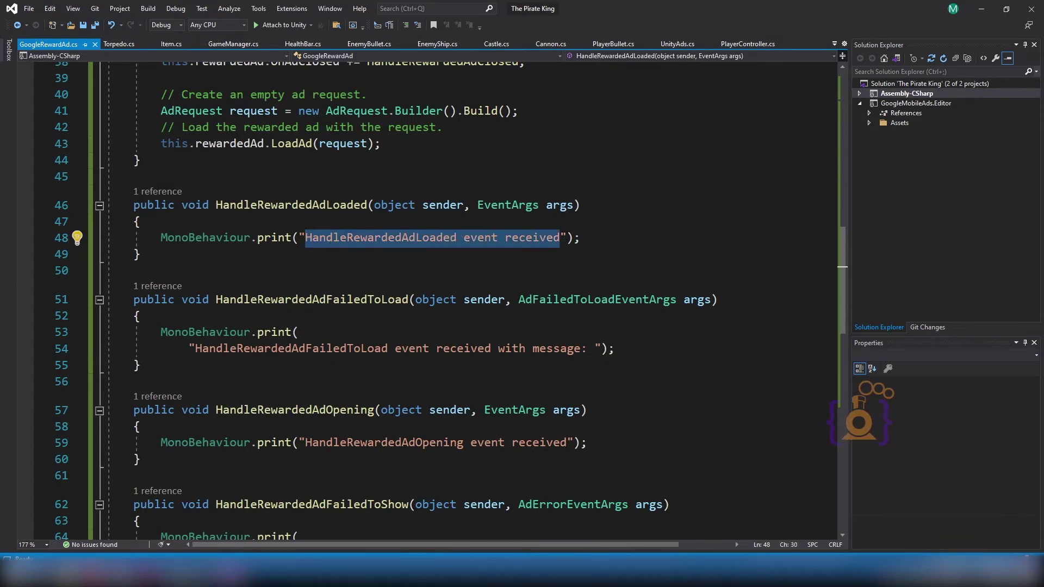
left_click(187, 577)
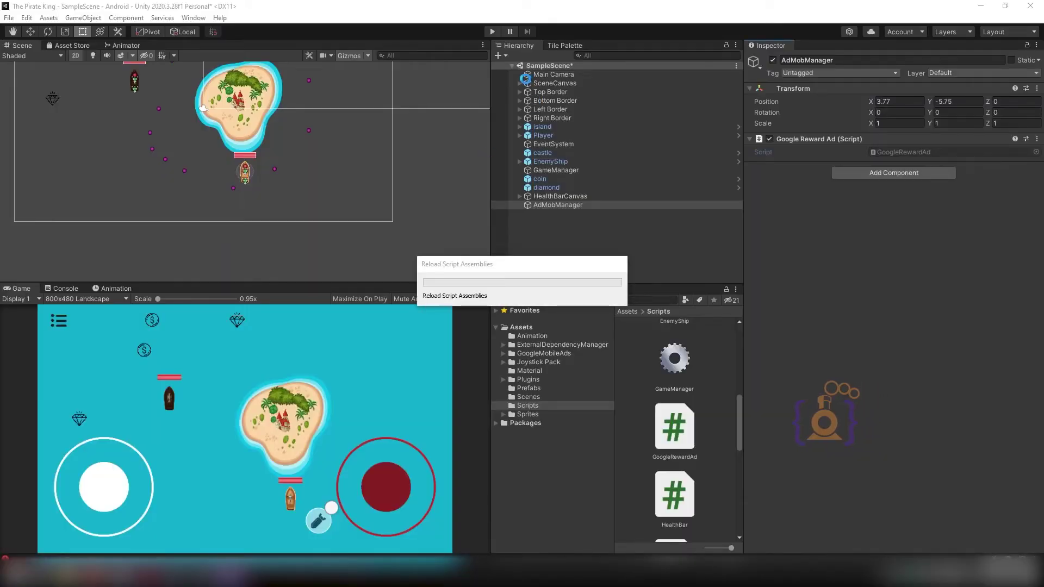
left_click(556, 163)
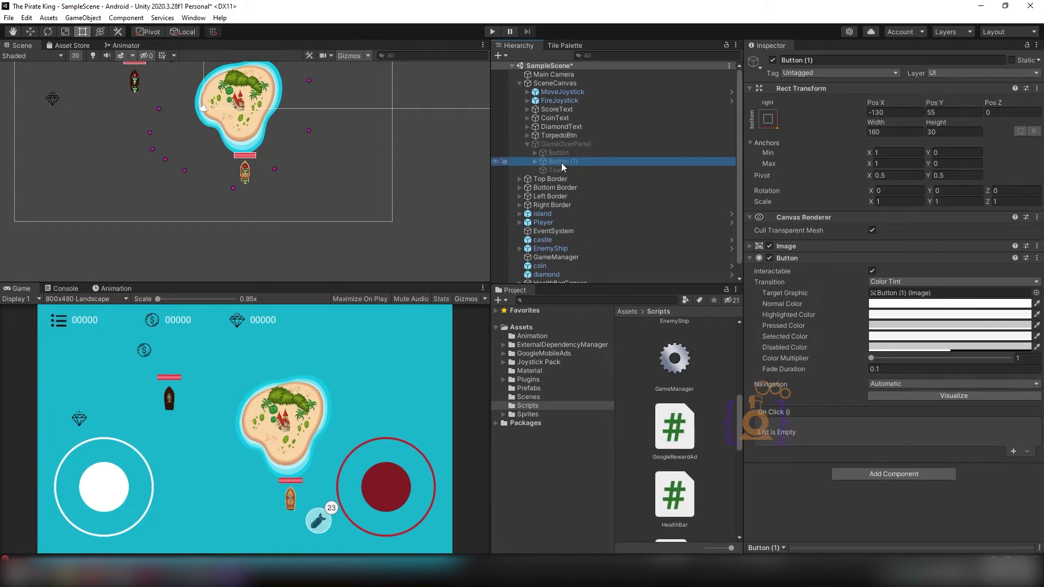
- Add a 'public Button ShowAd;' field below rewardedAd and save the script
left_click(242, 576)
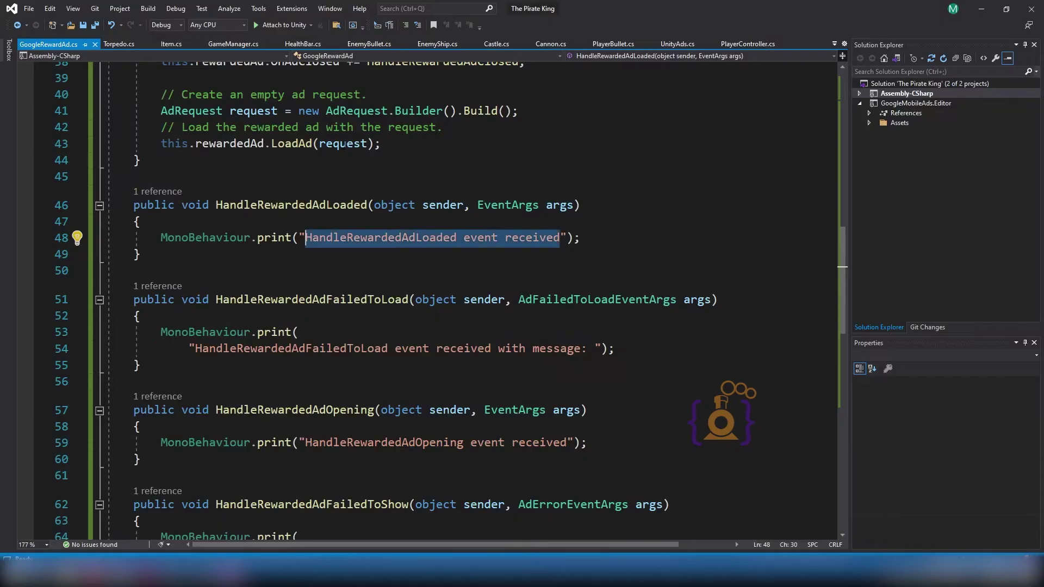
scroll(343, 144, "up", 5)
scroll(272, 245, "up", 8)
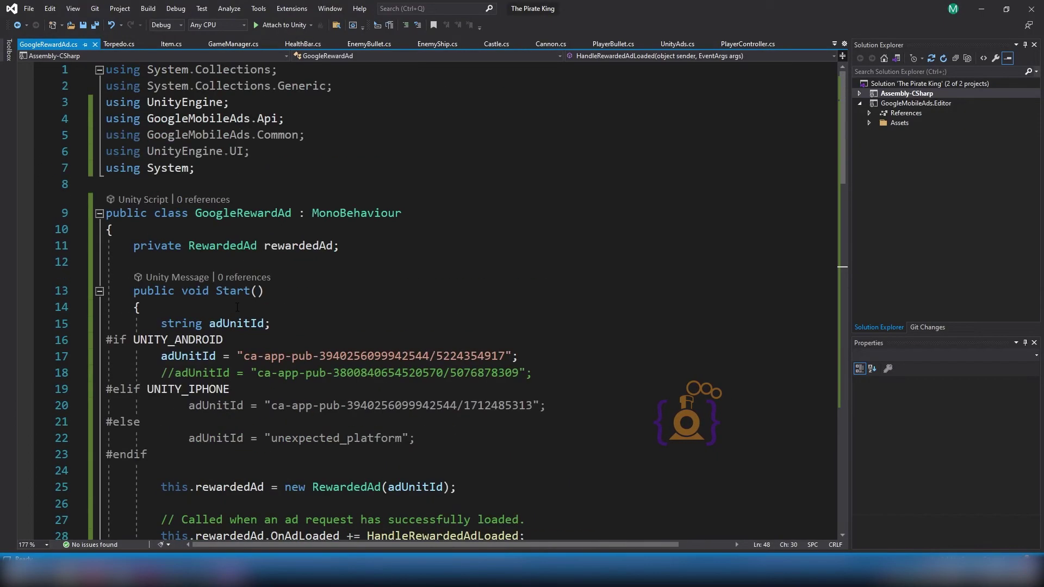
left_click(344, 245)
key("Return")
type("public Button ")
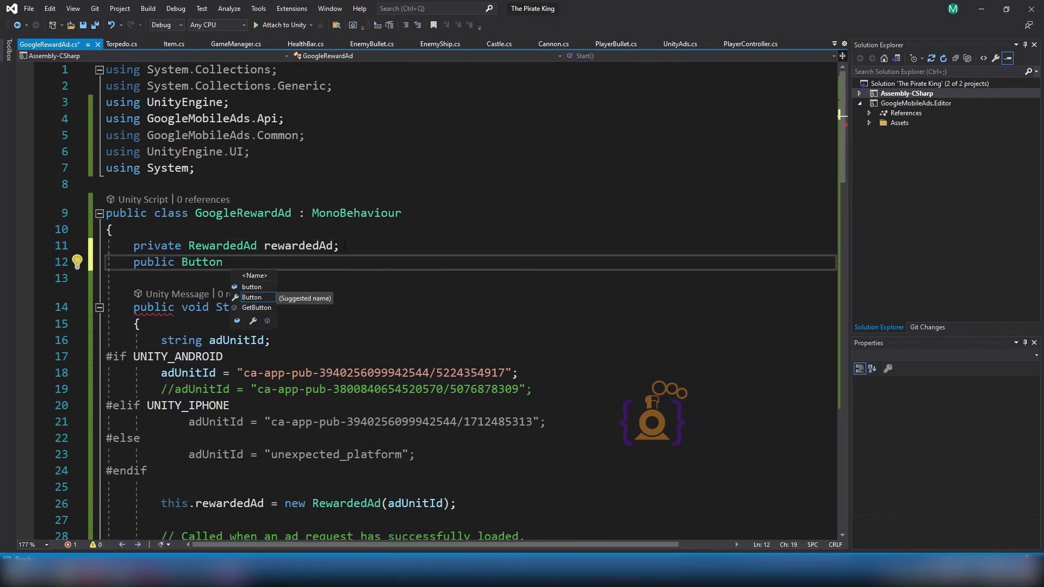
type("ShowAd")
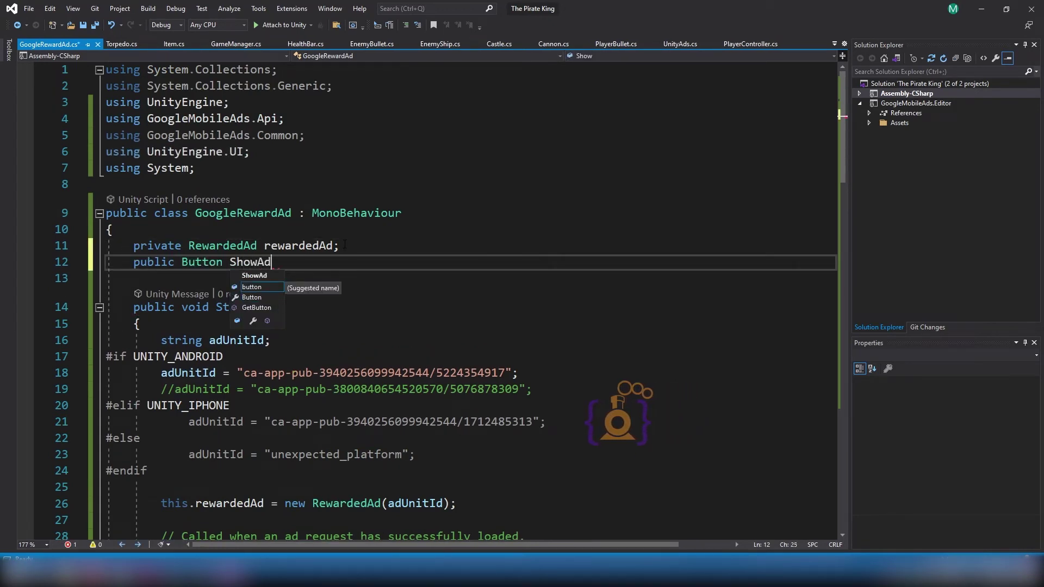
type(";")
key("ctrl+s")
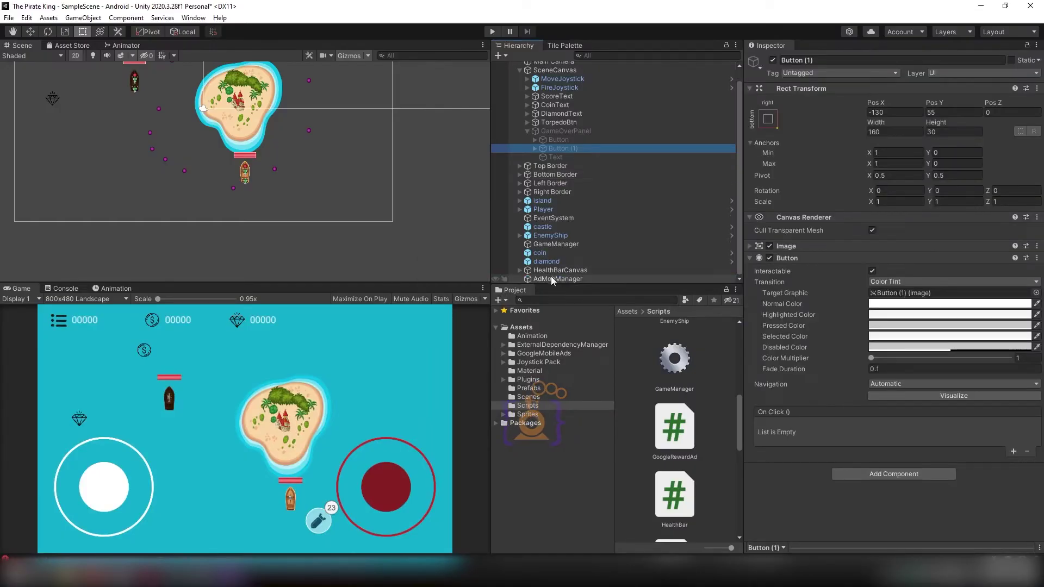
- Assign Button (1) from Unity's Hierarchy to AdMobManager's Show Ad slot
left_click(553, 278)
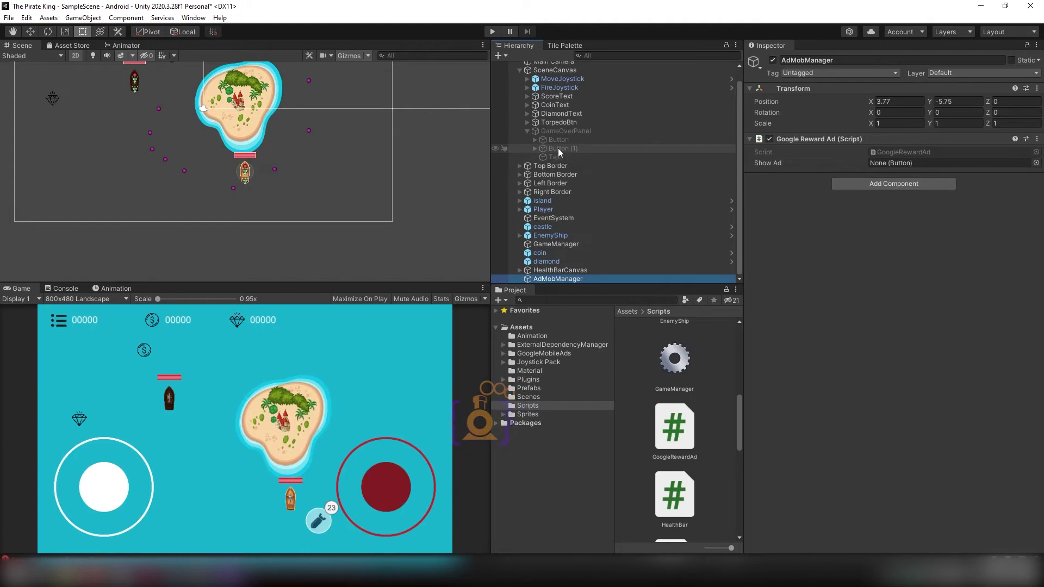
left_click_drag(558, 148, 921, 169)
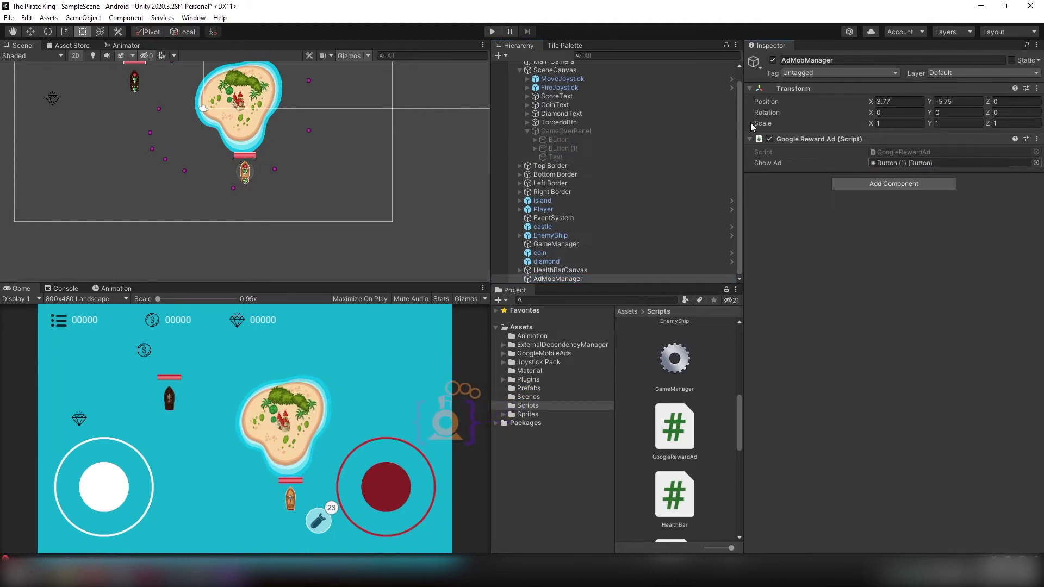
left_click(239, 571)
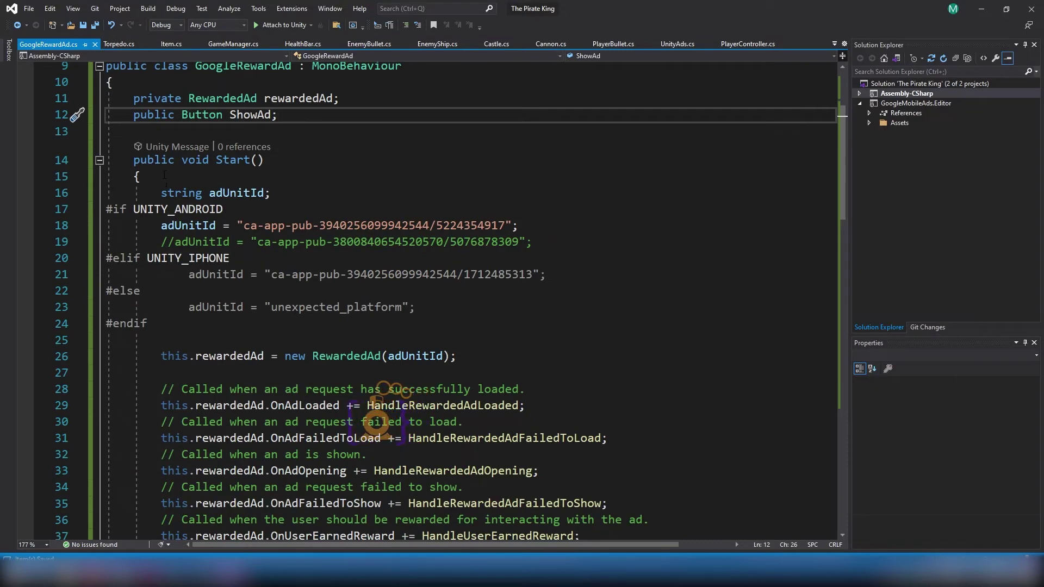
- Insert 'ShowAd.interactable = false;' as the first line of Start()
left_click(165, 177)
key("Return")
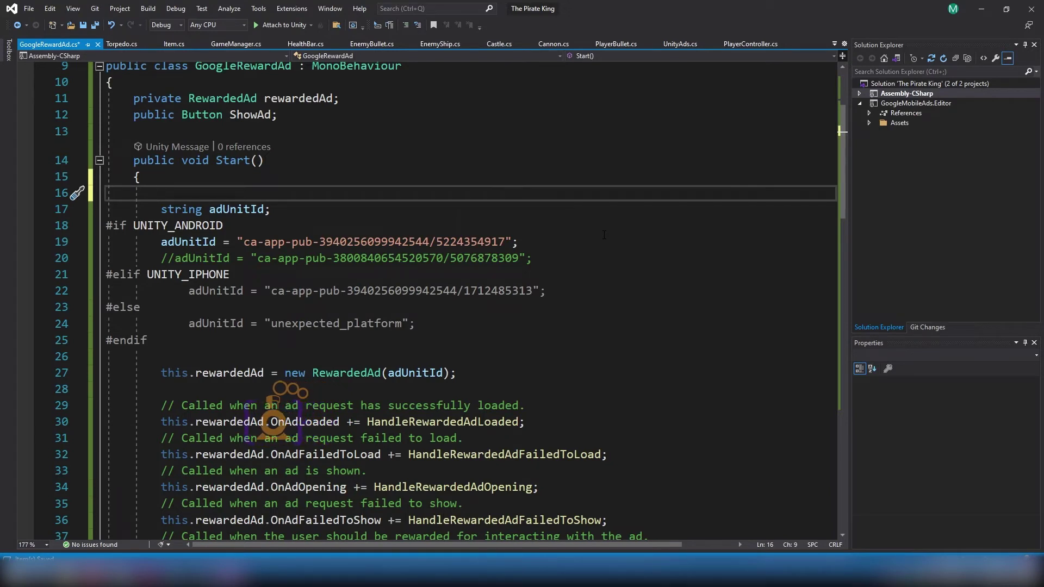
type("Sho")
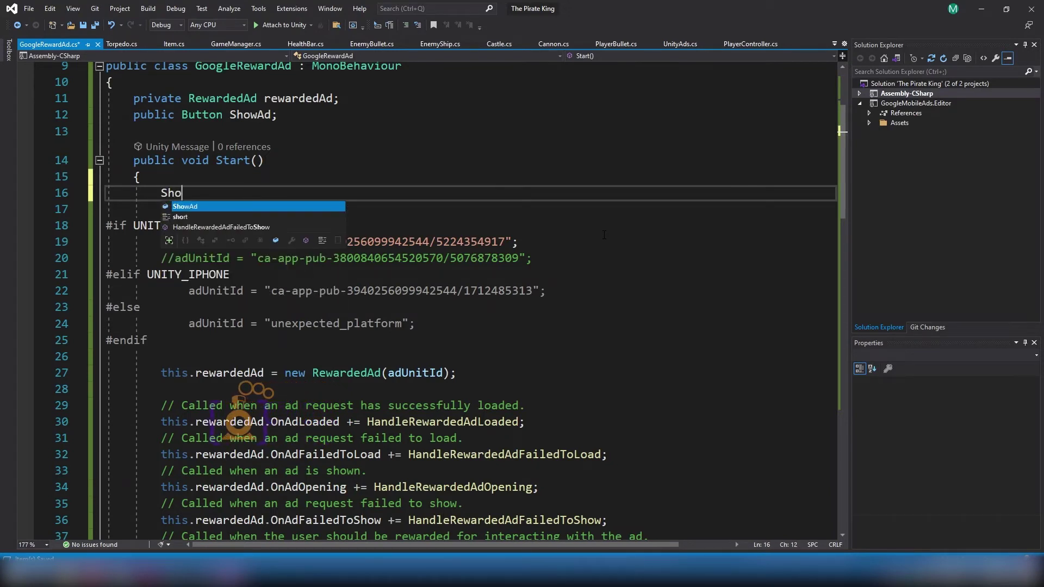
type("wAd.in")
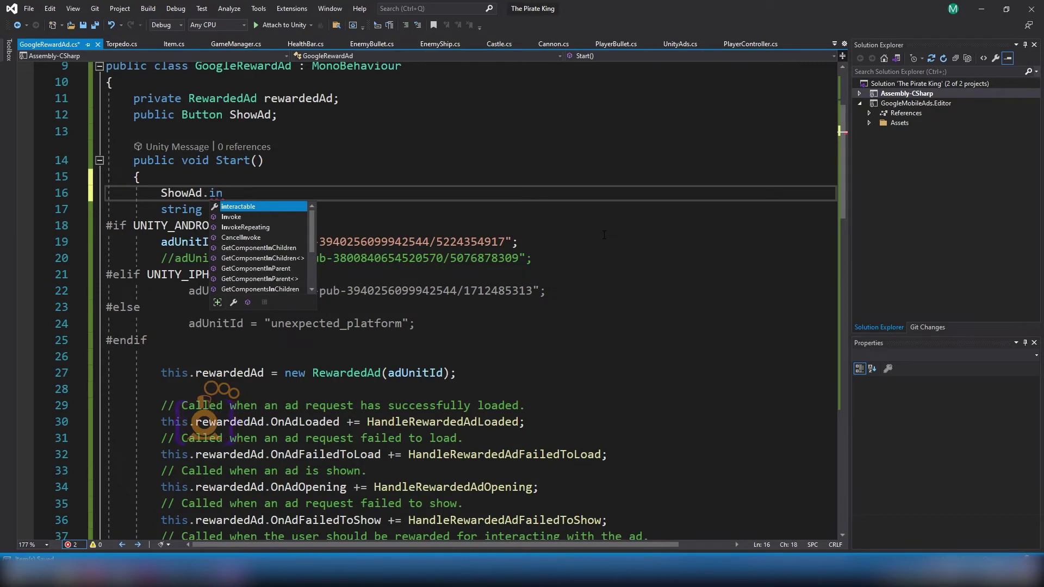
type("teractable = ")
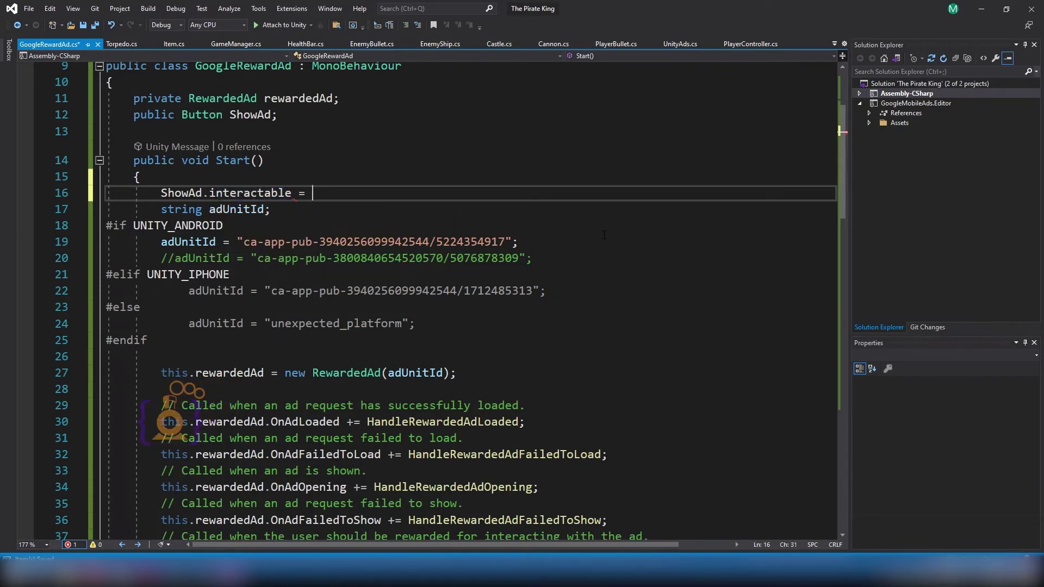
type("fal")
key("Tab")
type(";")
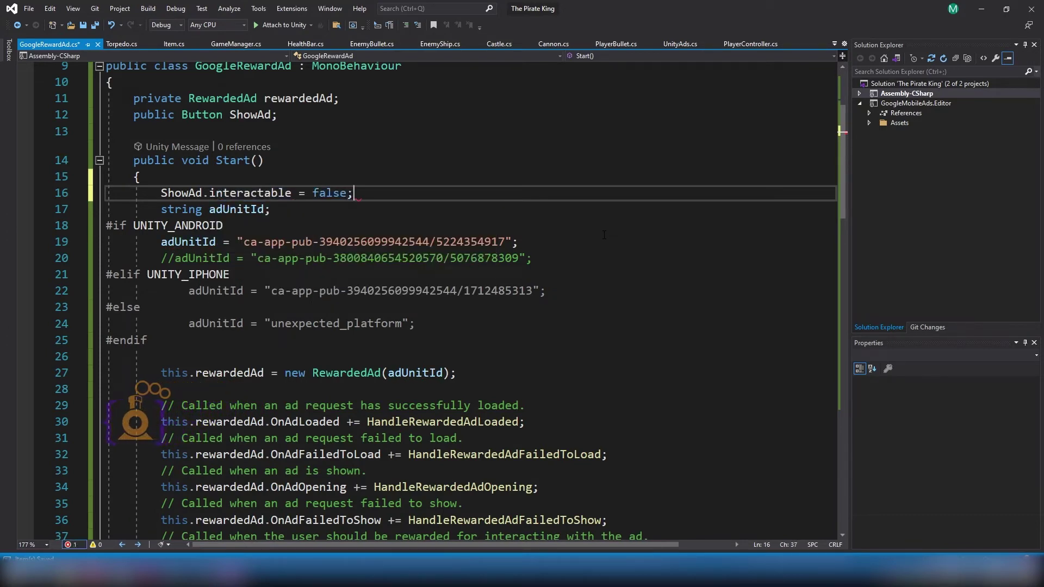
- Select the print statement in HandleRewardedAdLoaded for replacement
scroll(411, 314, "down", 12)
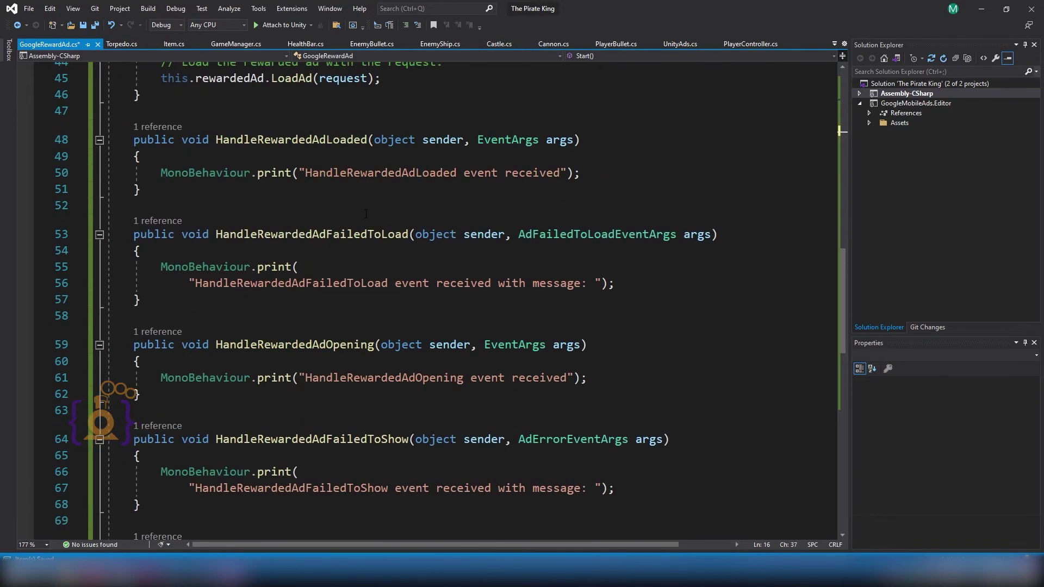
scroll(313, 193, "up", 1)
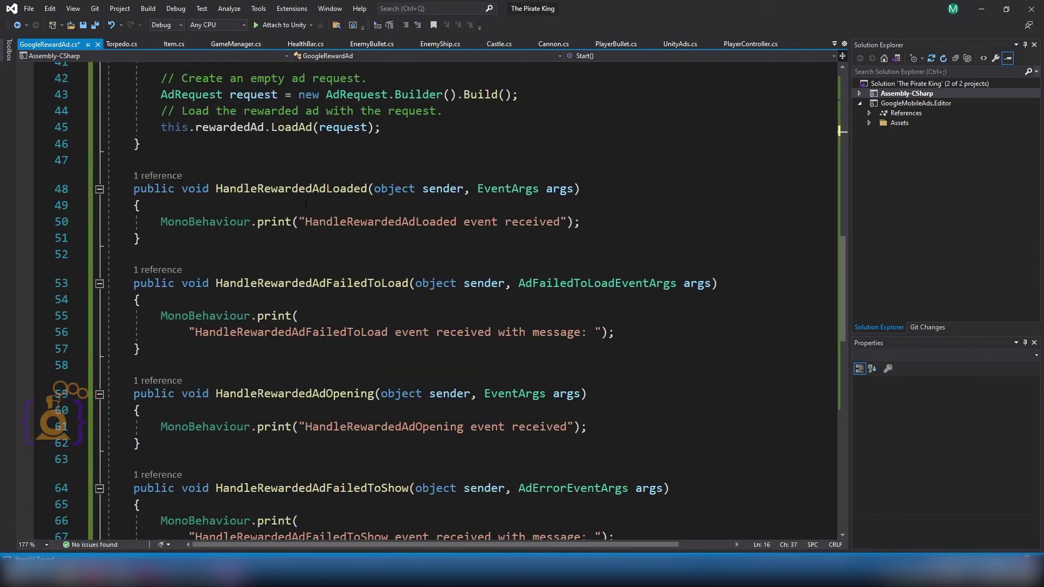
left_click_drag(161, 221, 599, 222)
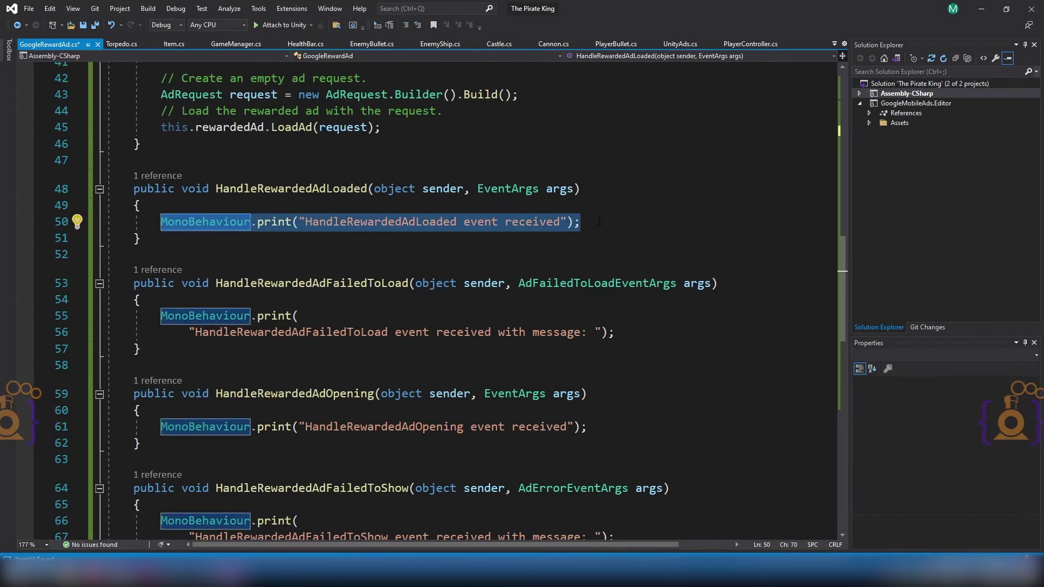
- Replace the ad-loaded print line with 'ShowAd.interactable = true;' using IntelliSense completions
type("Sho")
key("Tab")
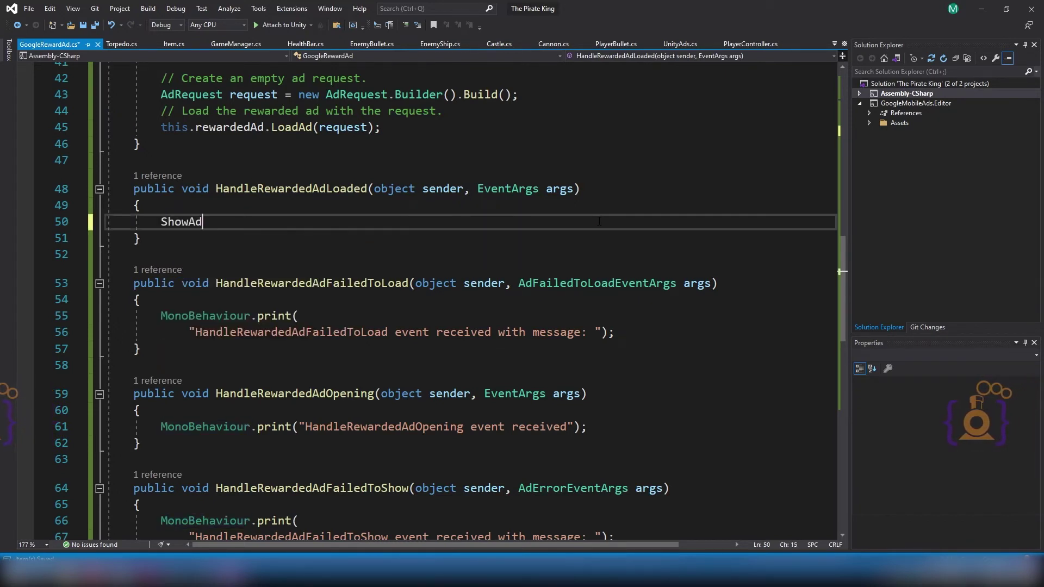
type(".i")
key("Tab")
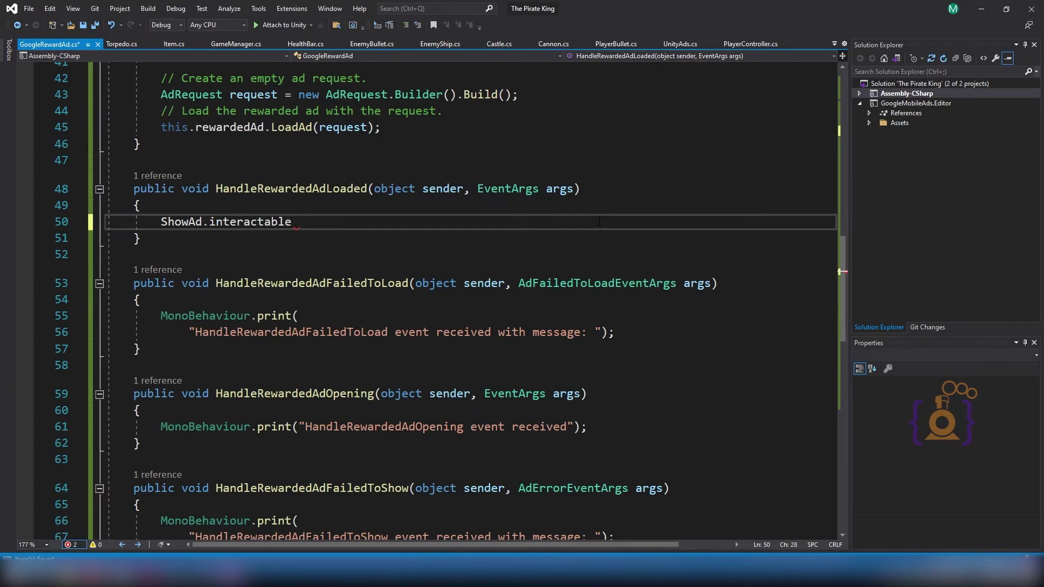
type("= tru")
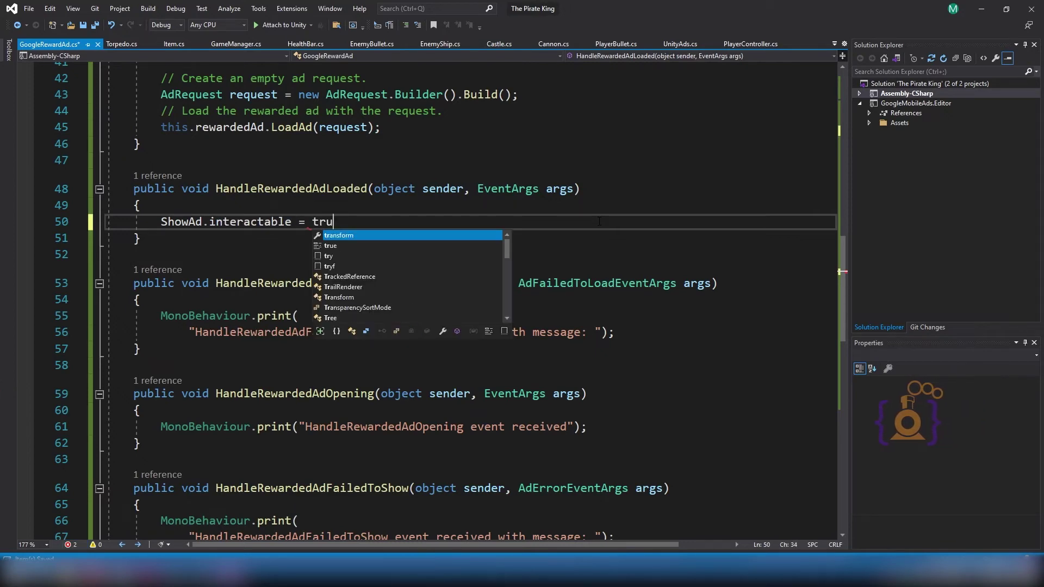
type("e;")
scroll(598, 221, "up", 1)
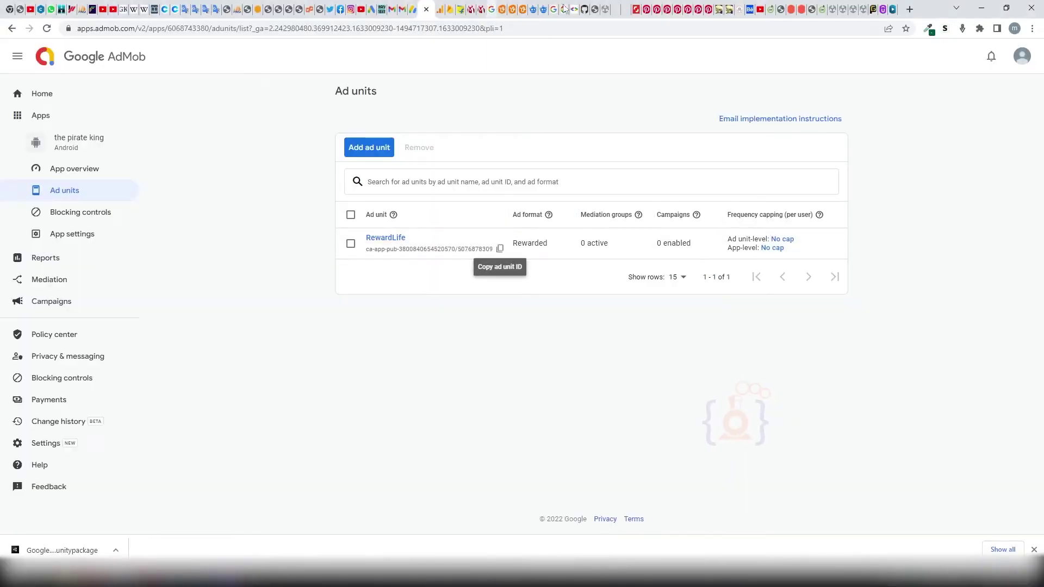
- Copy the UserChoseToWatchAd sample from the guide's 'Show the ad' section
left_click(578, 7)
scroll(353, 264, "down", 10)
scroll(354, 264, "up", 5)
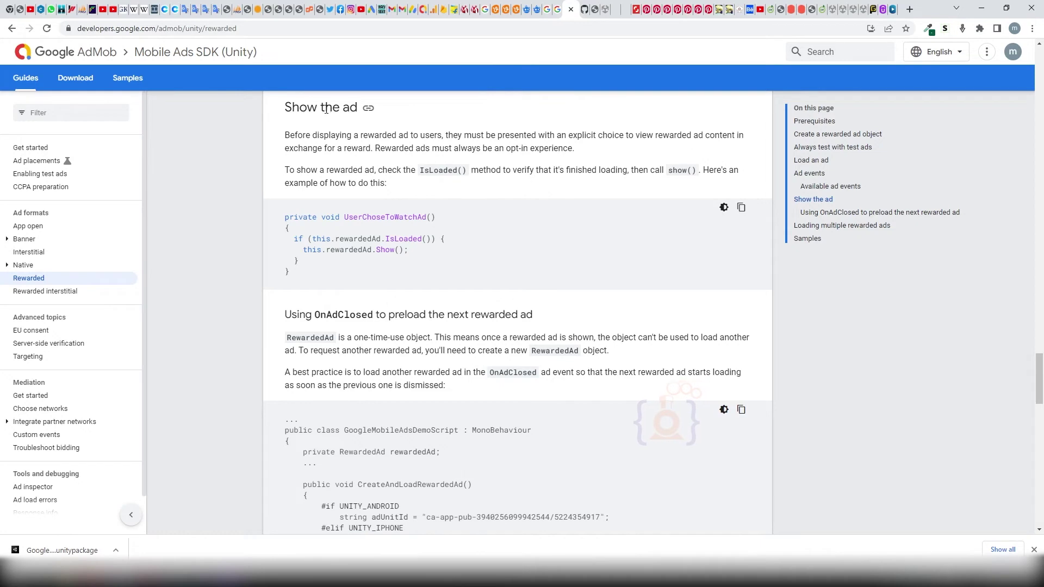
left_click_drag(284, 224, 298, 271)
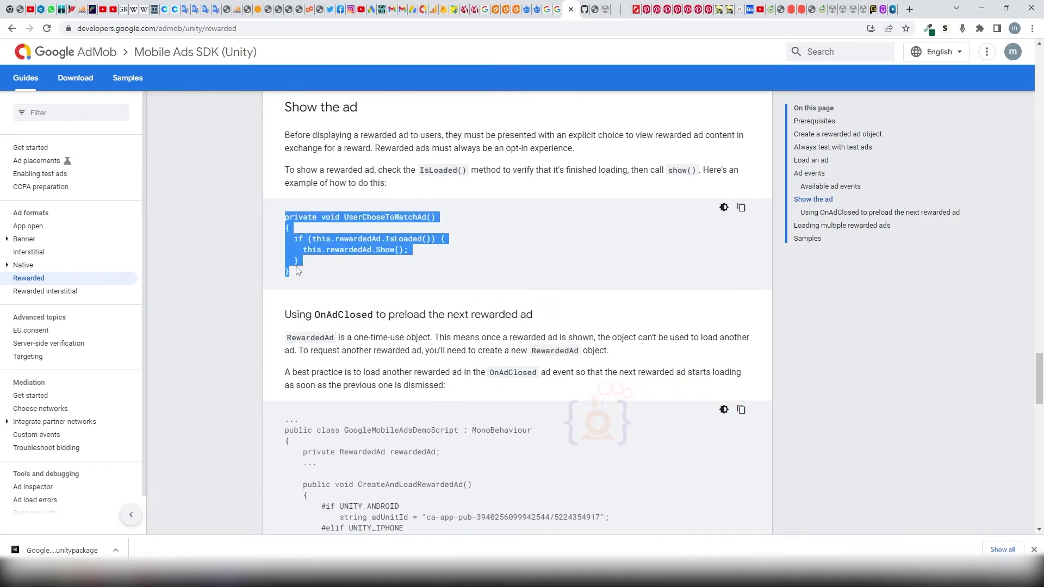
left_click(232, 575)
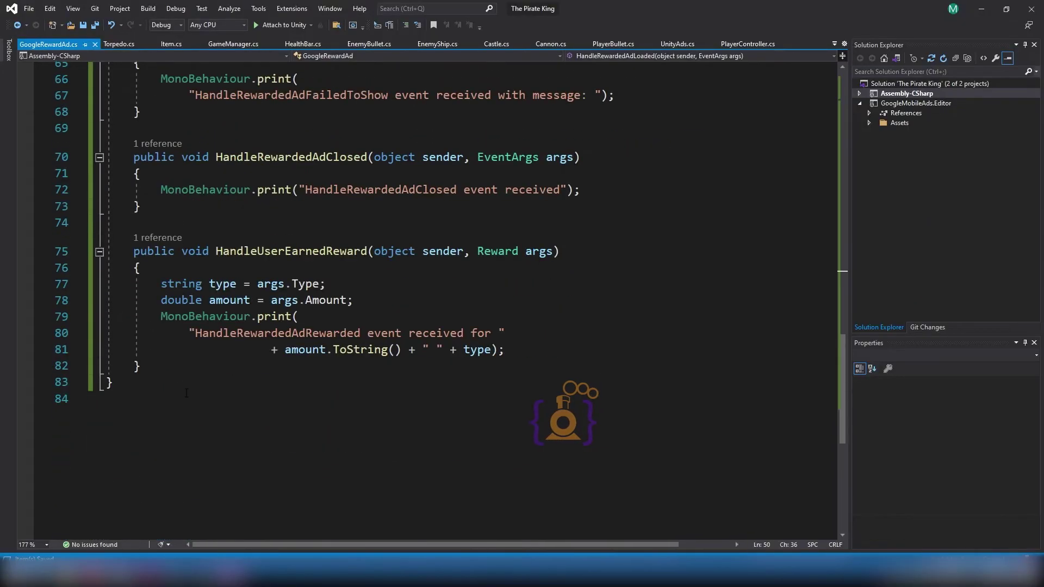
- Paste the copied UserChoseToWatchAd method below HandleUserEarnedReward
left_click(152, 369)
key("Return")
key("Return")
type("private void UserChoseToWatchAd()     {         if (this.rewardedAd.IsLoaded())         {             this.rewardedAd.Show();         }     }")
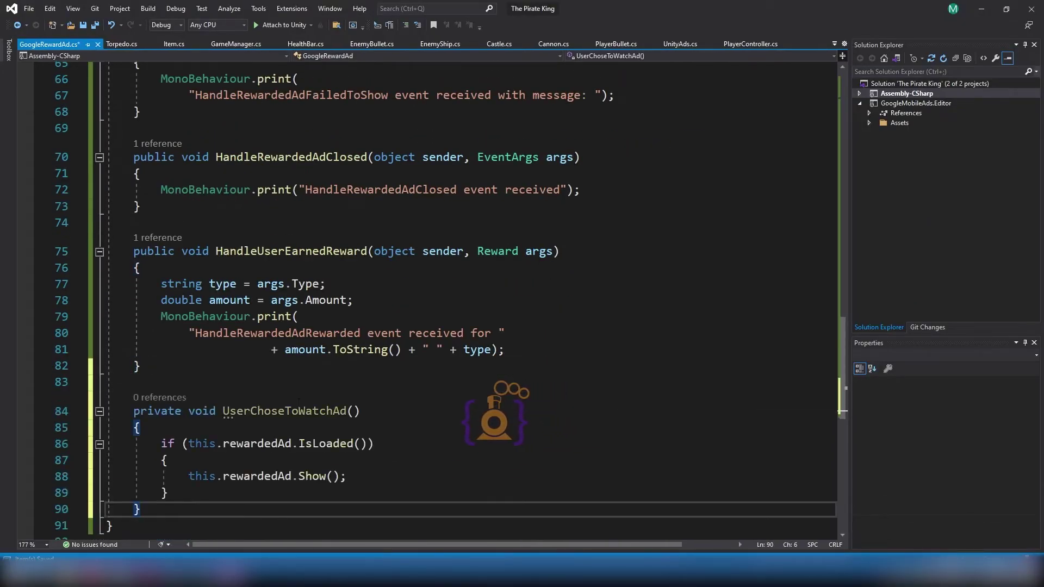
scroll(294, 351, "up", 2)
scroll(288, 355, "up", 8)
scroll(283, 358, "up", 2)
scroll(279, 360, "down", 2)
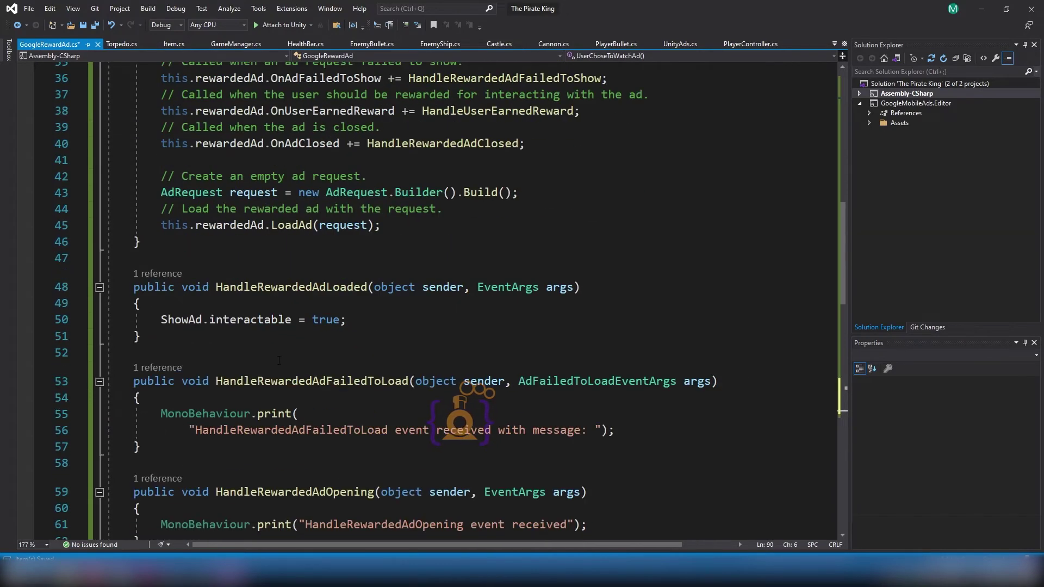
- Begin a new line 51 under the interactable line with ShowAd.onClick.AddListener(
double_click(248, 319)
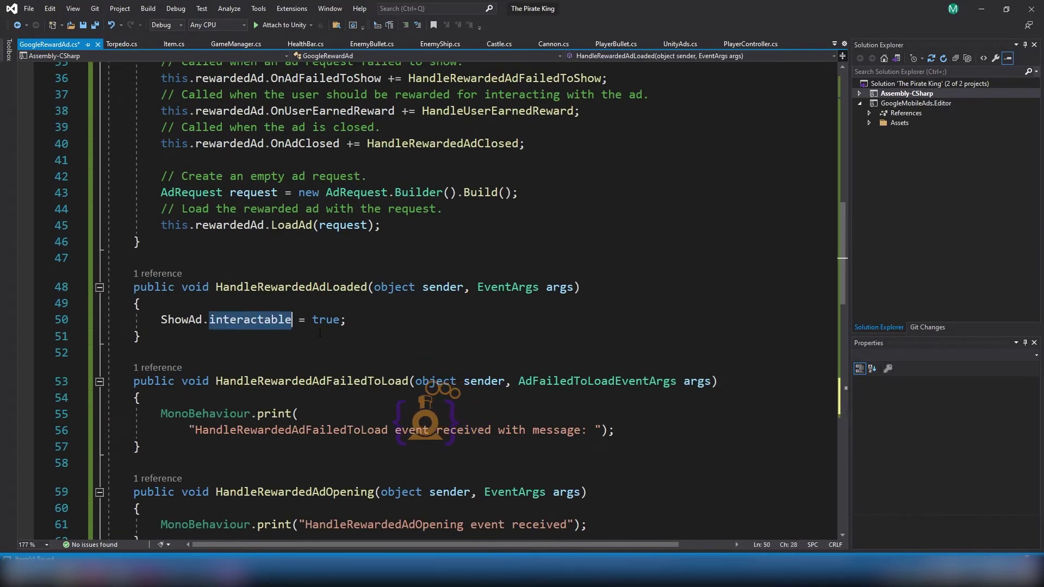
left_click(363, 321)
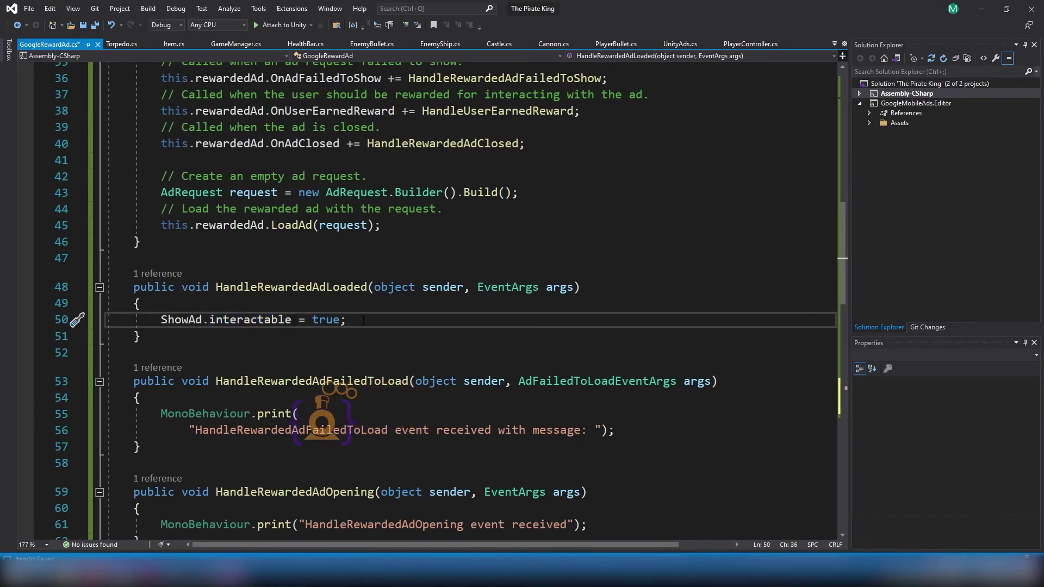
key("Return")
type("s")
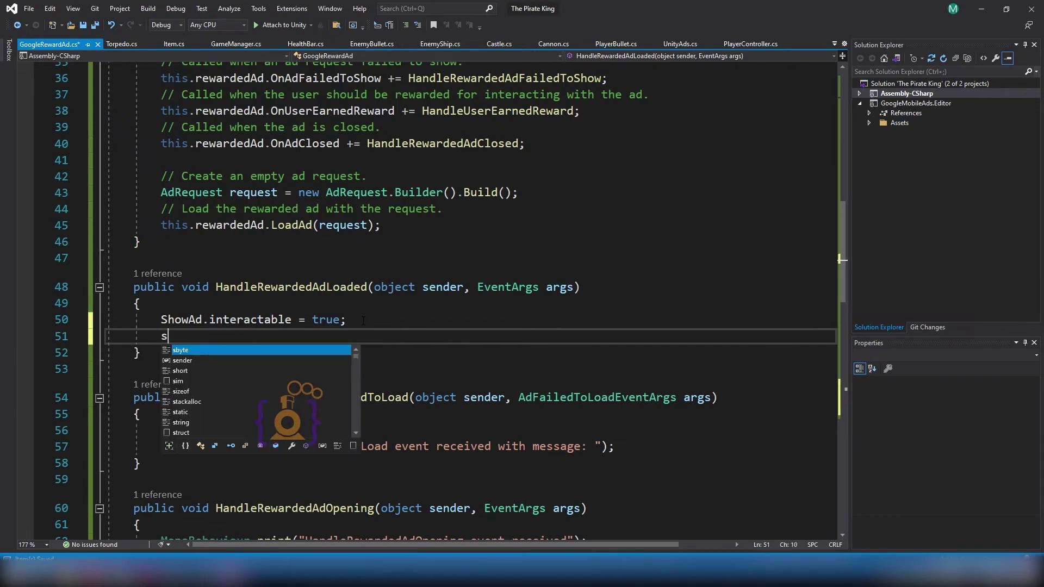
type("how")
key("Tab")
type(".")
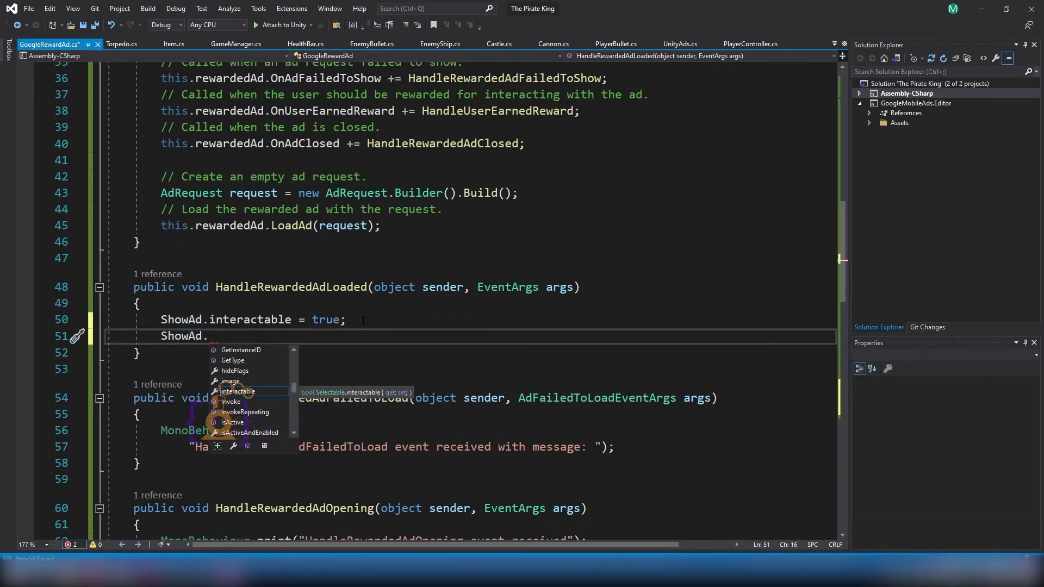
type("on")
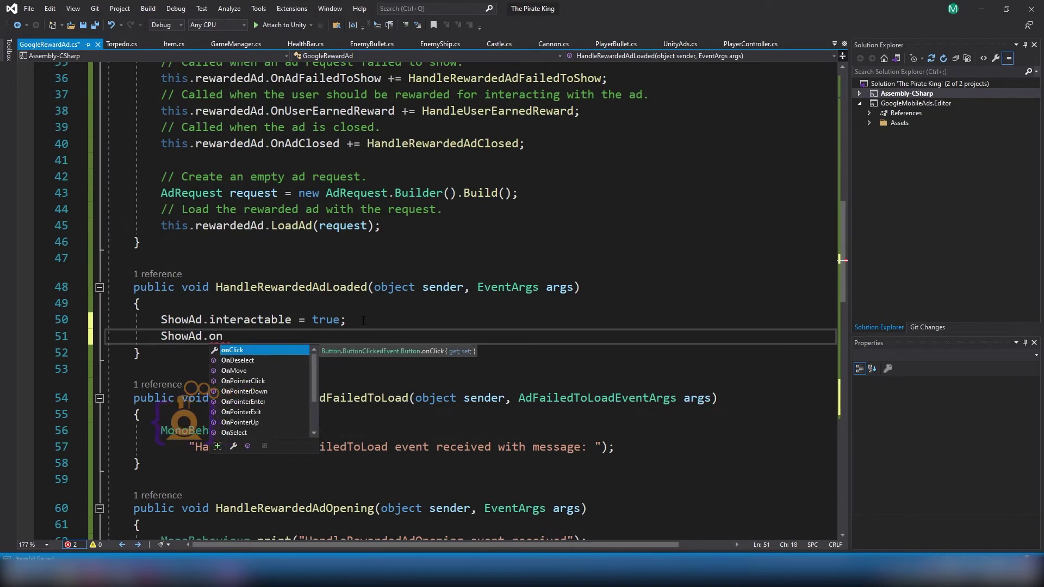
key("Tab")
type(".")
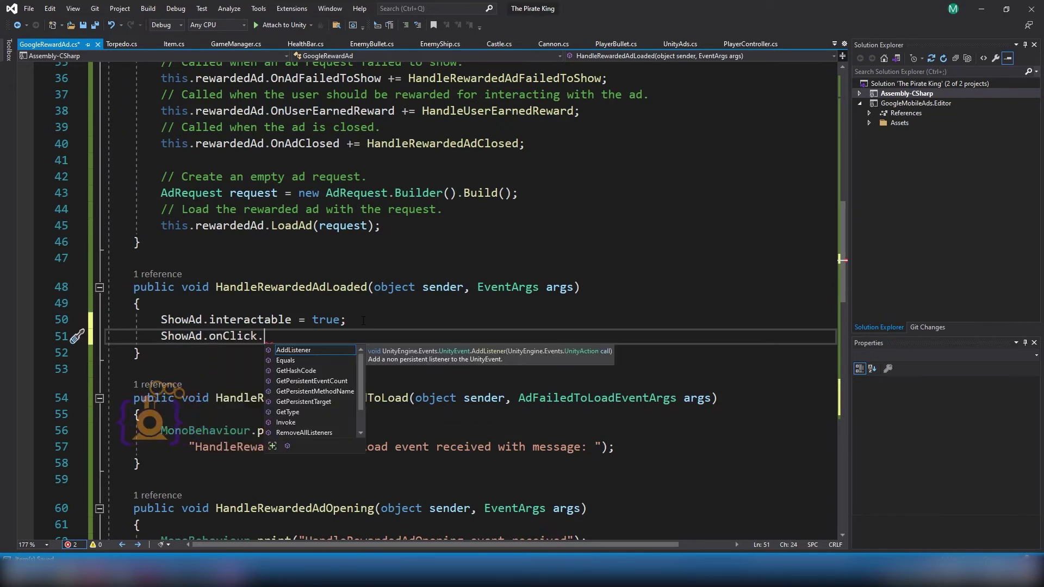
key("Tab")
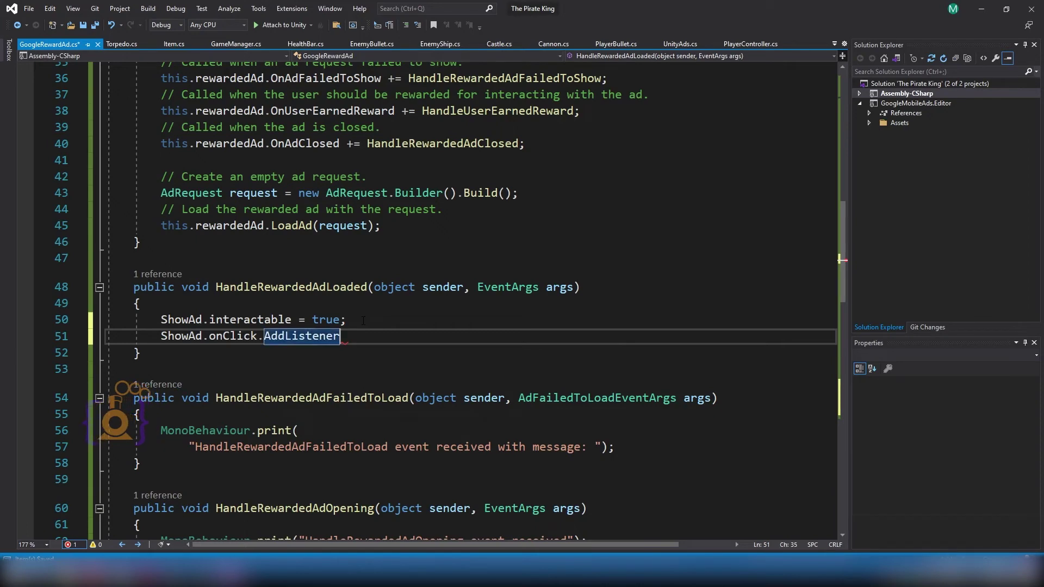
type("(")
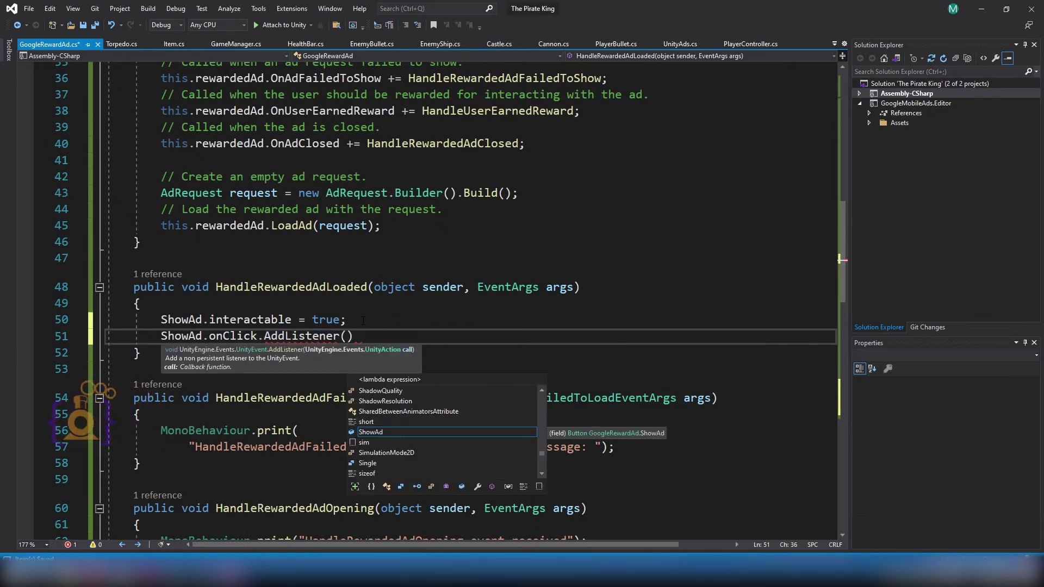
- Pass UserChoseToWatchAd as the listener to complete line 51
scroll(363, 321, "down", 2)
scroll(304, 353, "down", 4)
scroll(257, 390, "down", 4)
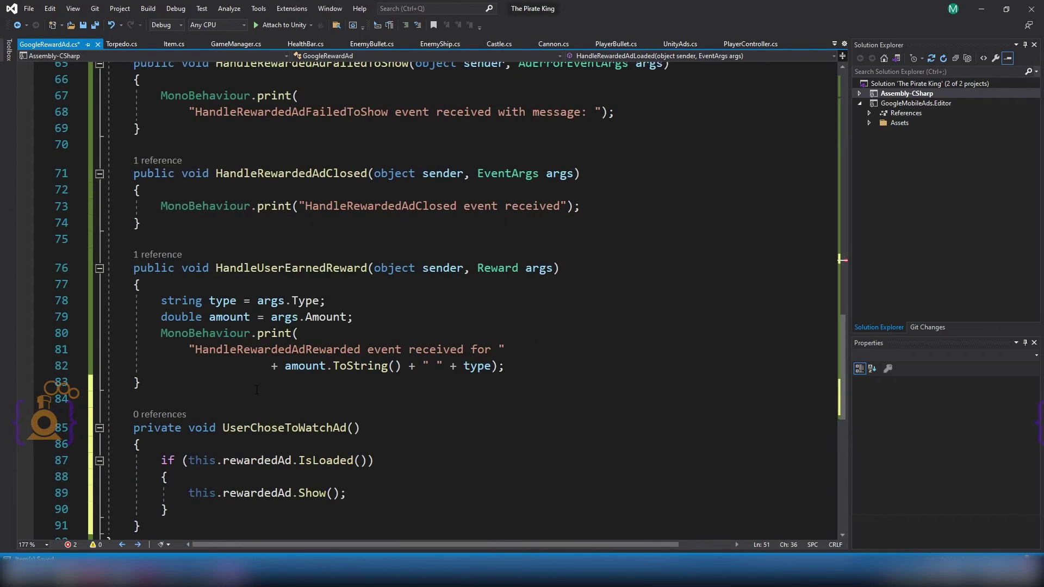
scroll(257, 389, "down", 2)
double_click(269, 330)
key("ctrl+c")
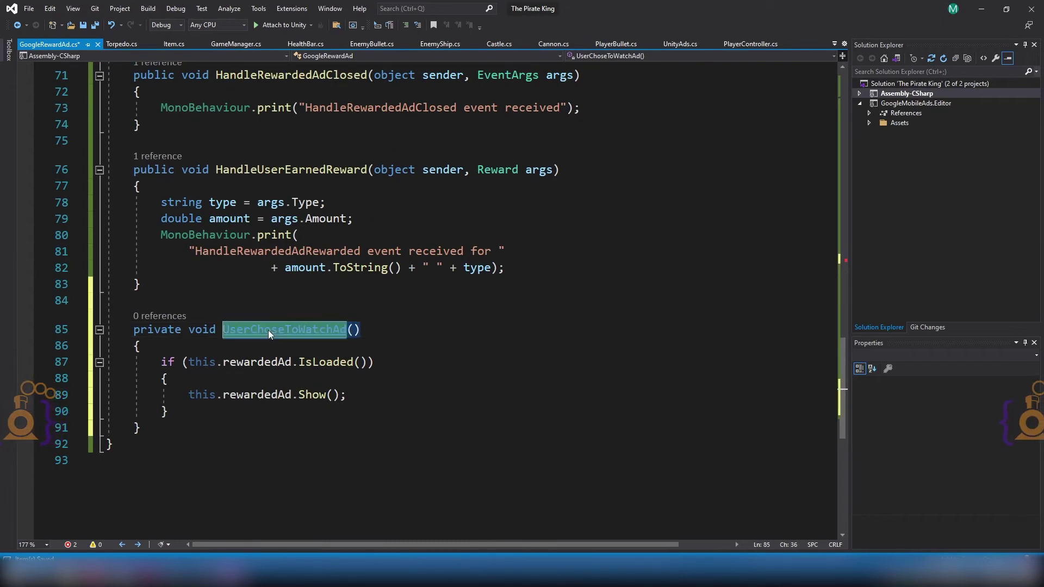
scroll(278, 330, "up", 4)
scroll(347, 351, "up", 8)
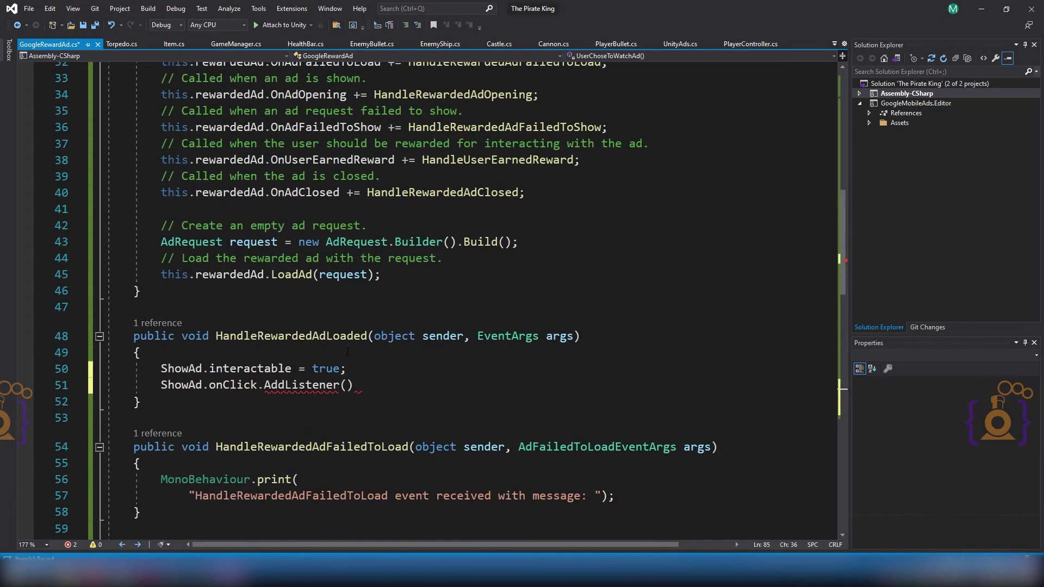
left_click(346, 385)
key("ctrl+v")
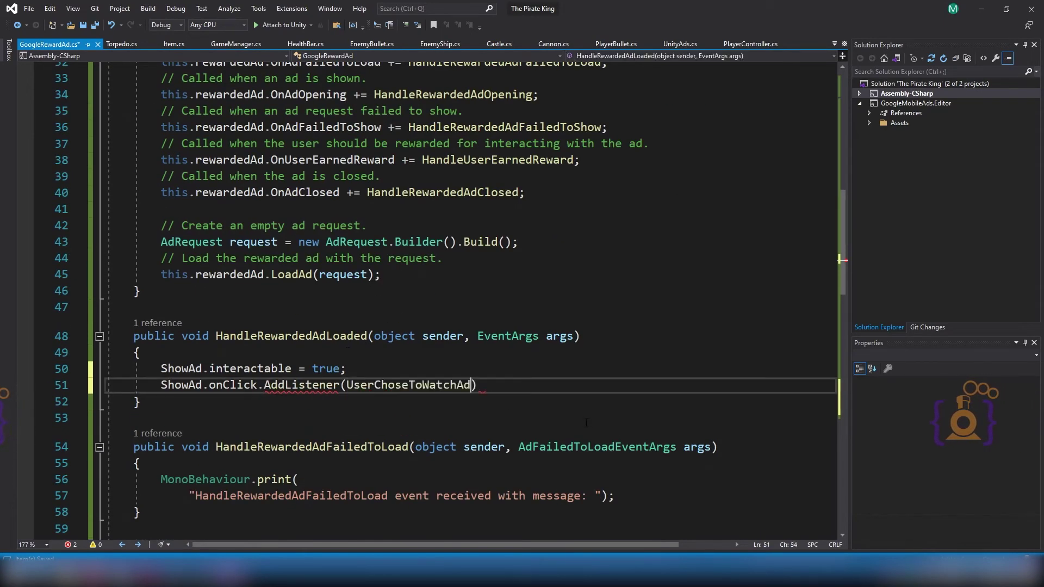
left_click(490, 386)
type(";")
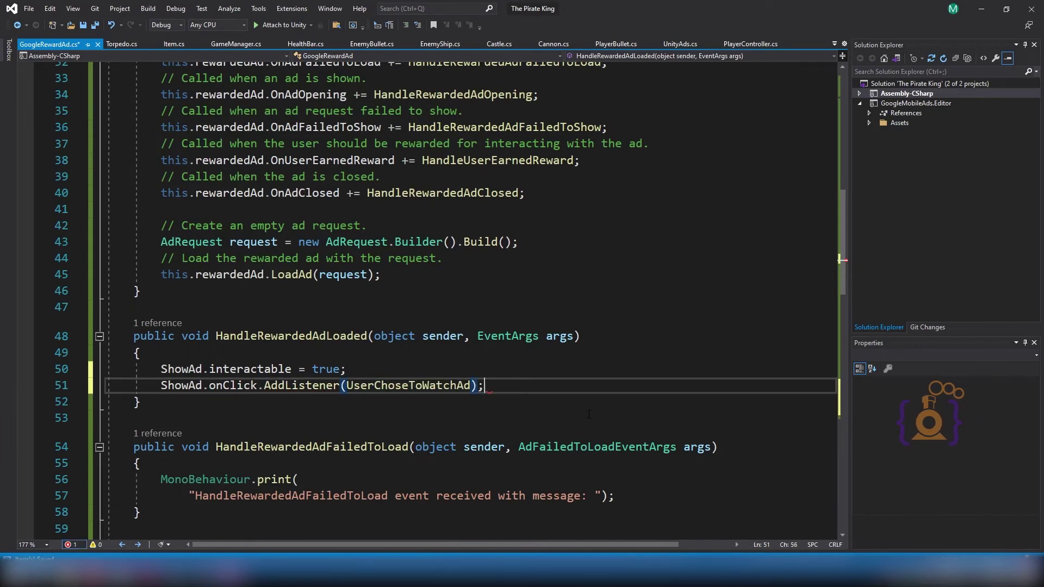
- Review the IsLoaded check and Show call, save GoogleRewardAd.cs, and switch to Unity
scroll(586, 413, "down", 4)
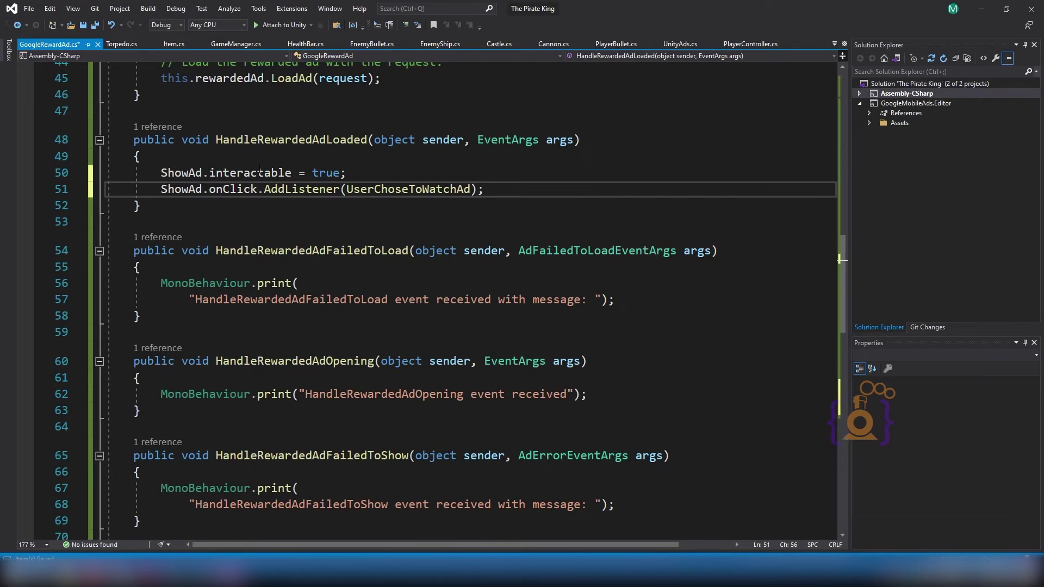
double_click(233, 174)
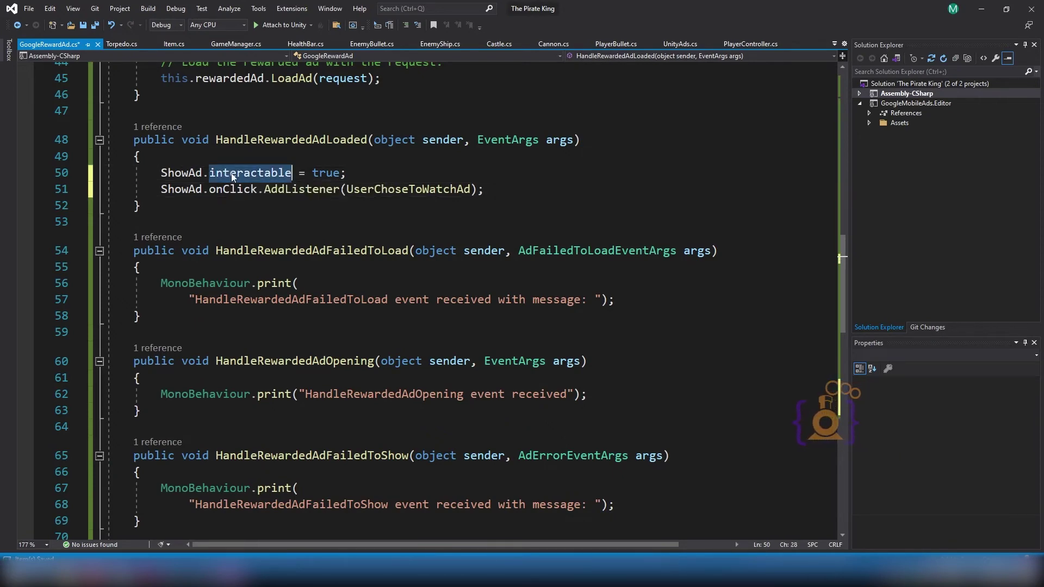
scroll(259, 302, "down", 5)
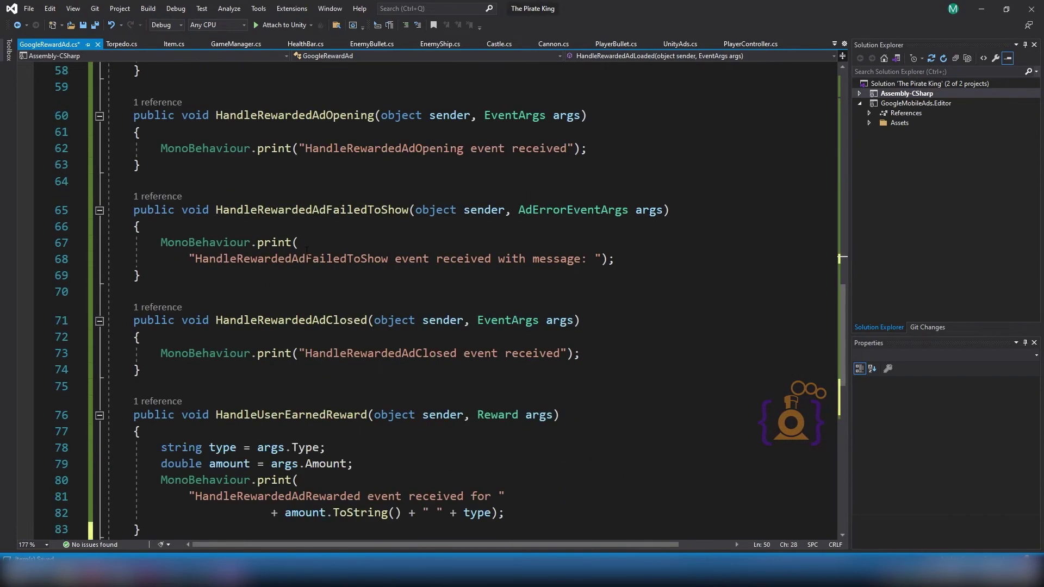
scroll(258, 303, "down", 4)
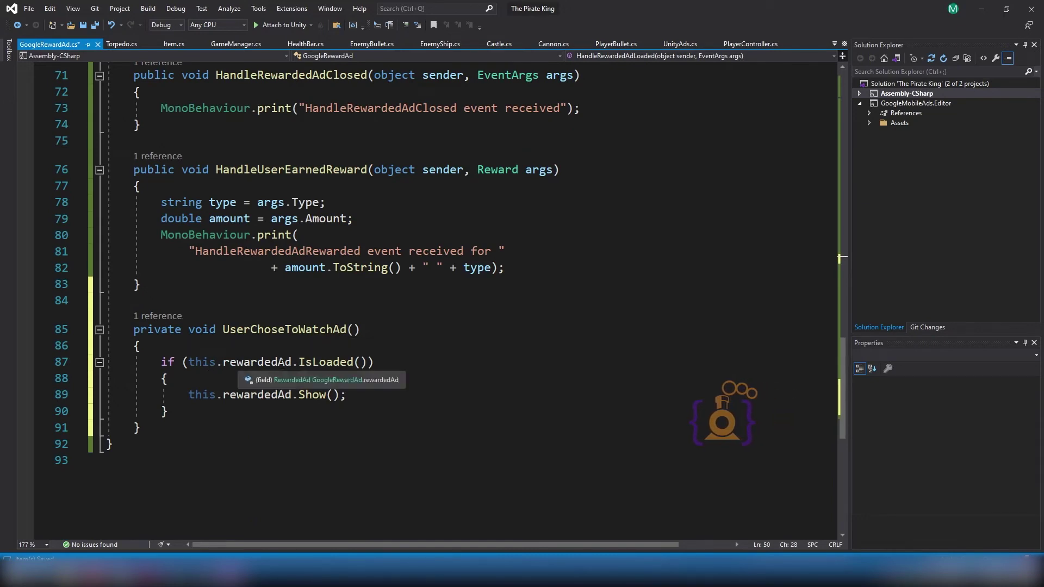
double_click(321, 363)
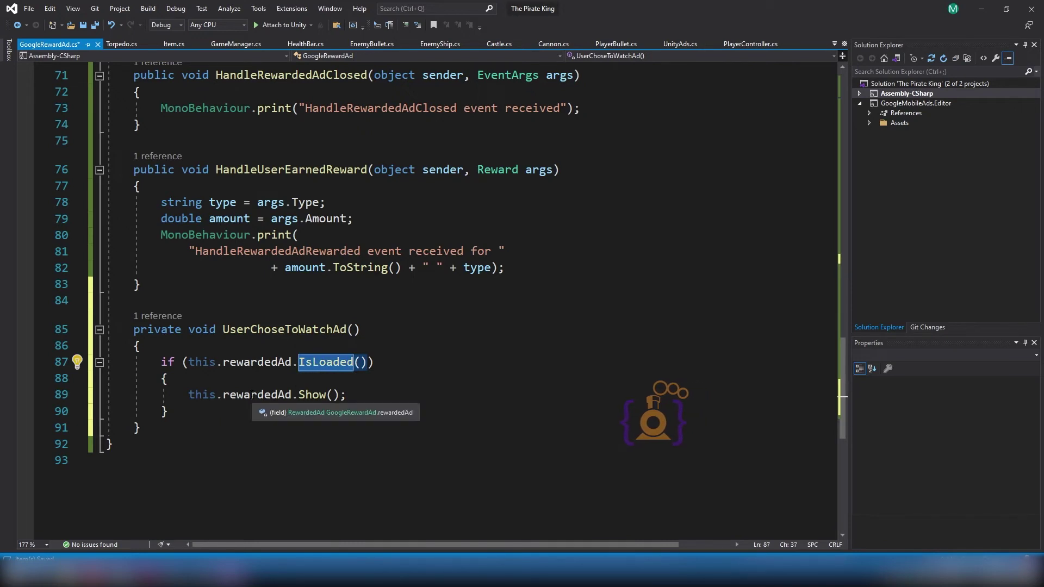
double_click(312, 395)
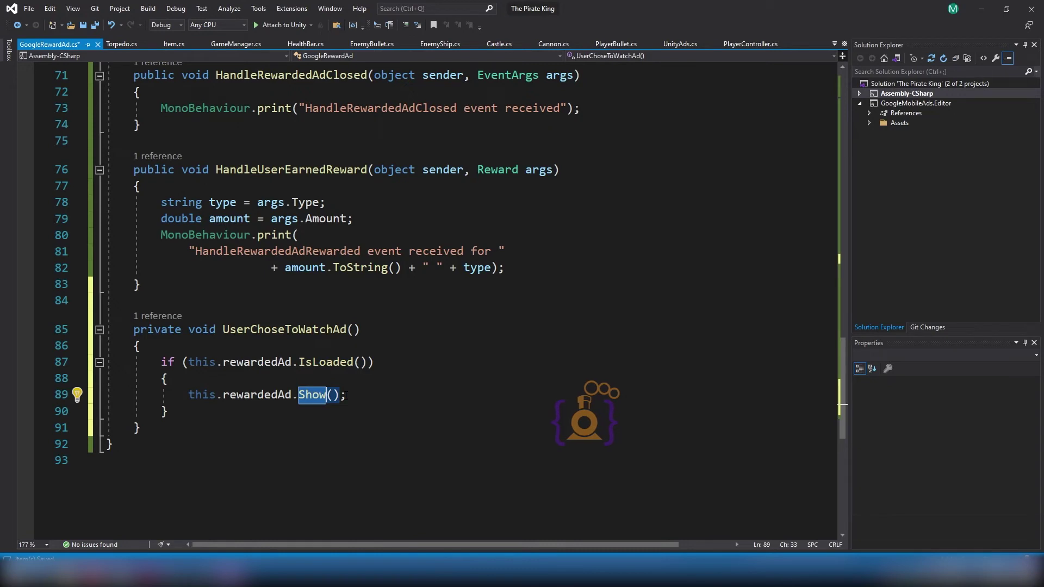
key("ctrl+s")
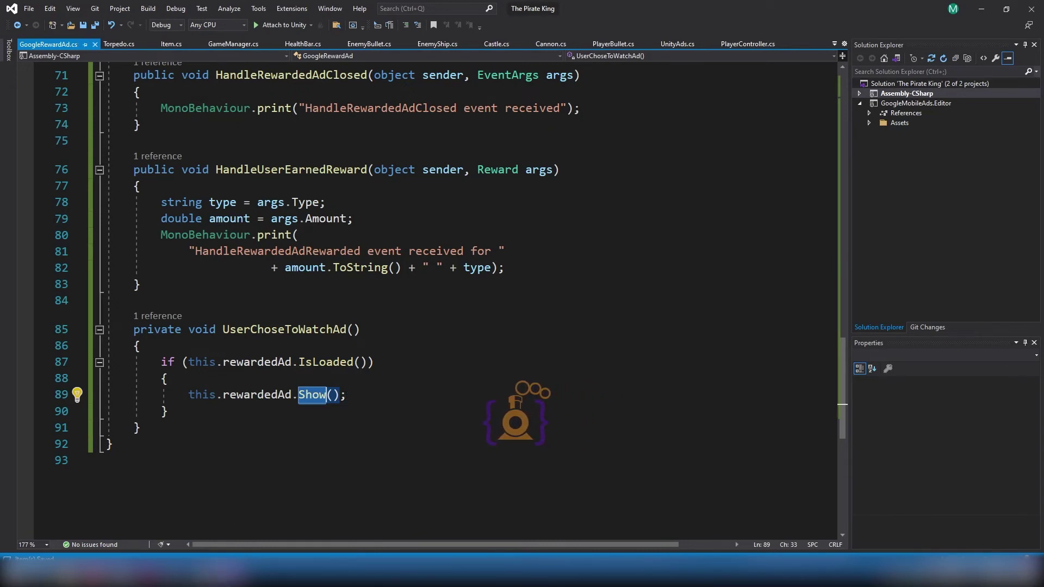
key("alt+Tab")
- Play the game to Game Over, open and close the test ad, then request it again
left_click(492, 32)
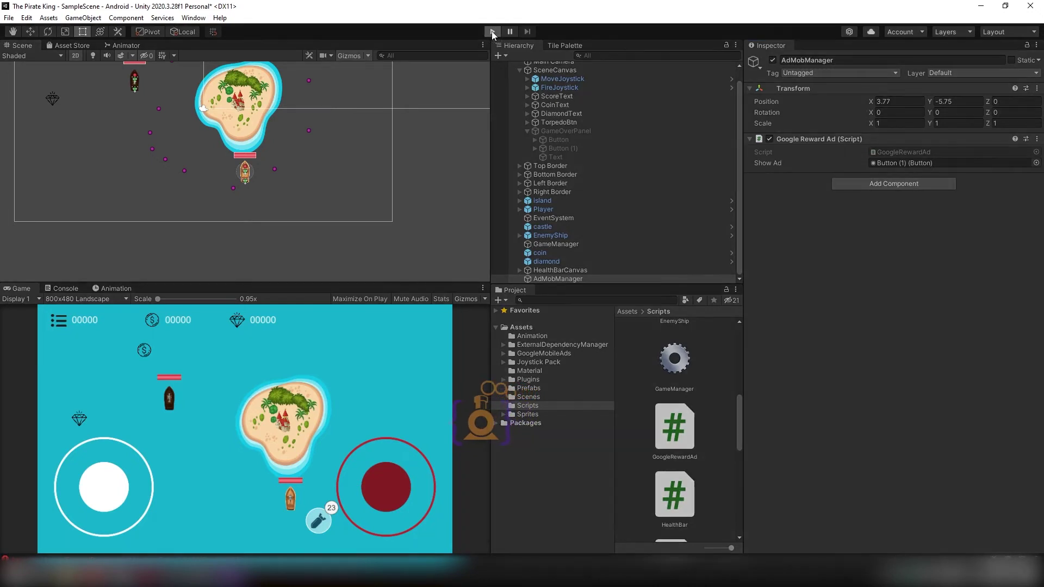
left_click_drag(94, 480, 59, 440)
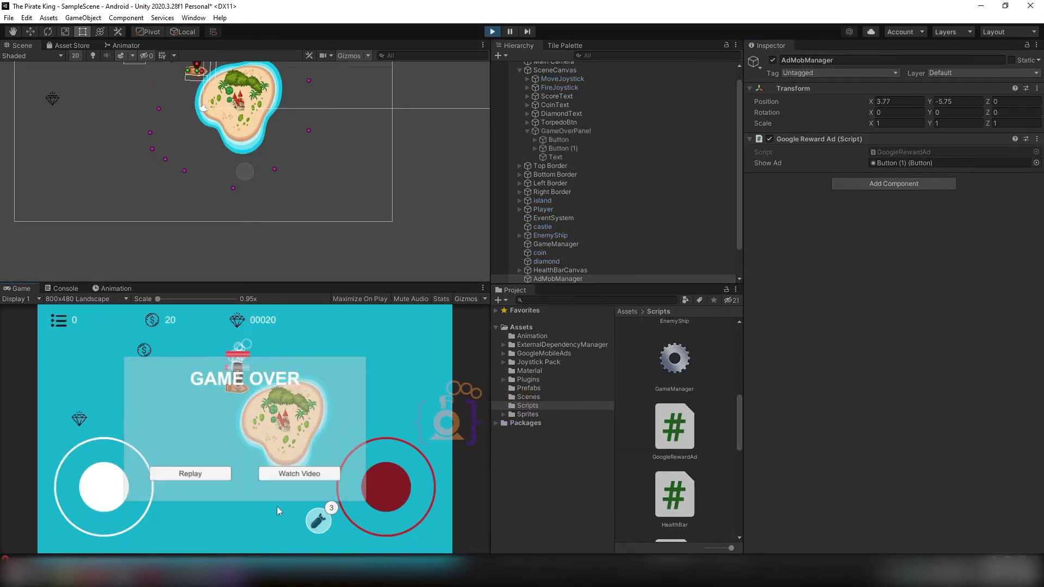
left_click(289, 475)
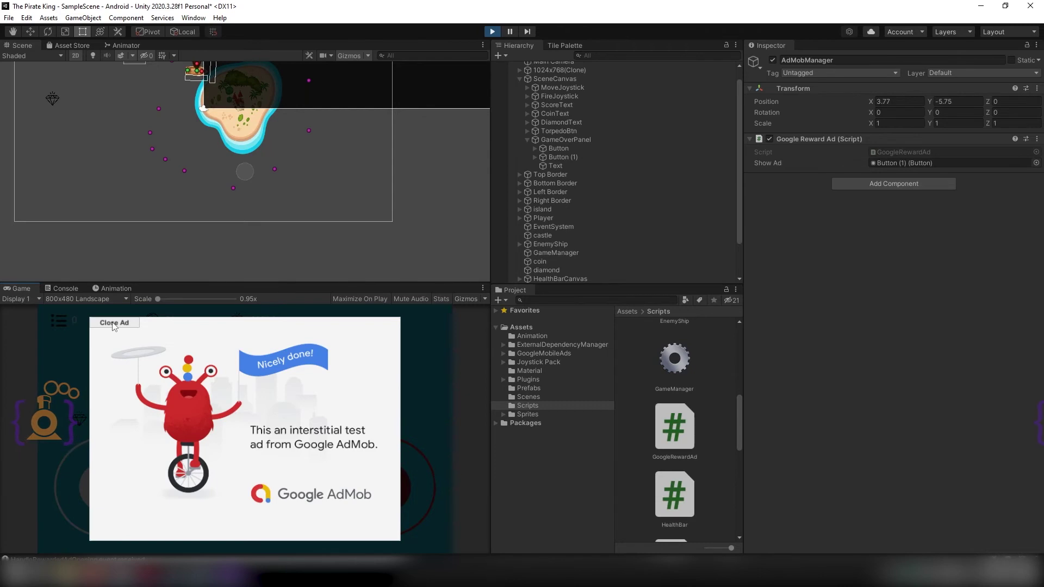
left_click(114, 324)
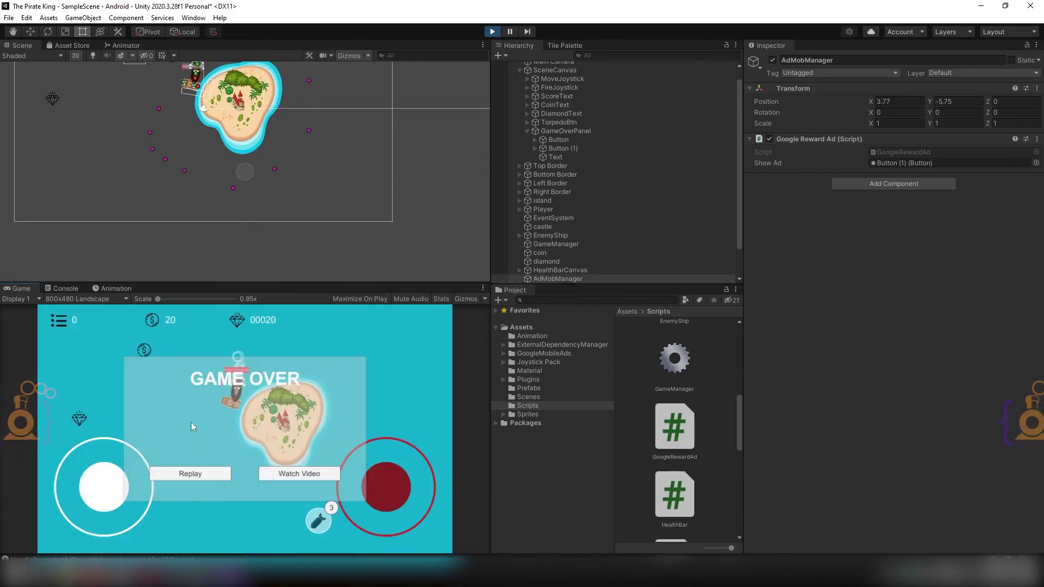
left_click(285, 475)
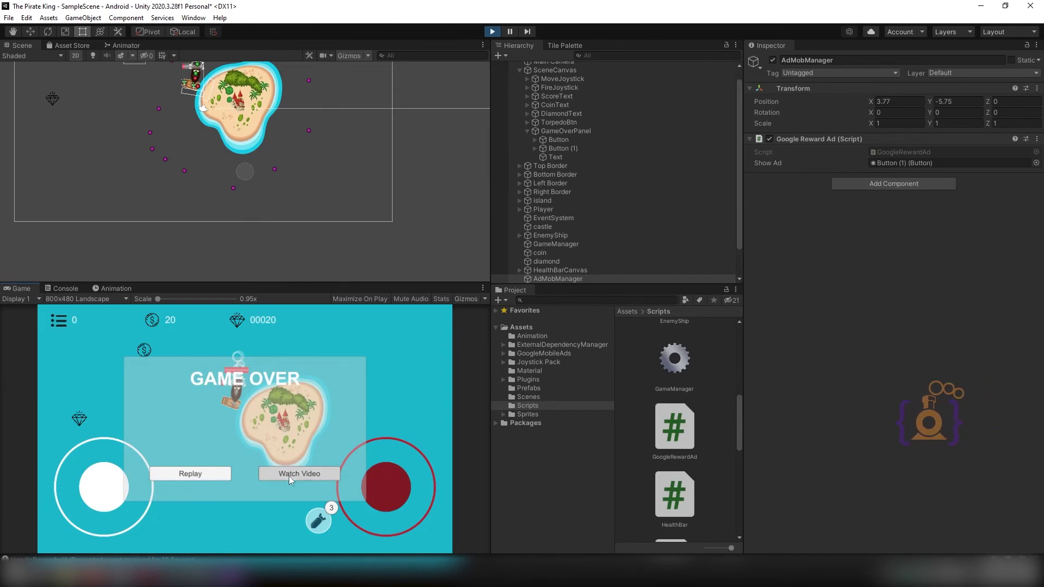
- Stop play mode and return to GoogleRewardAd.cs in Visual Studio
key("ctrl+p")
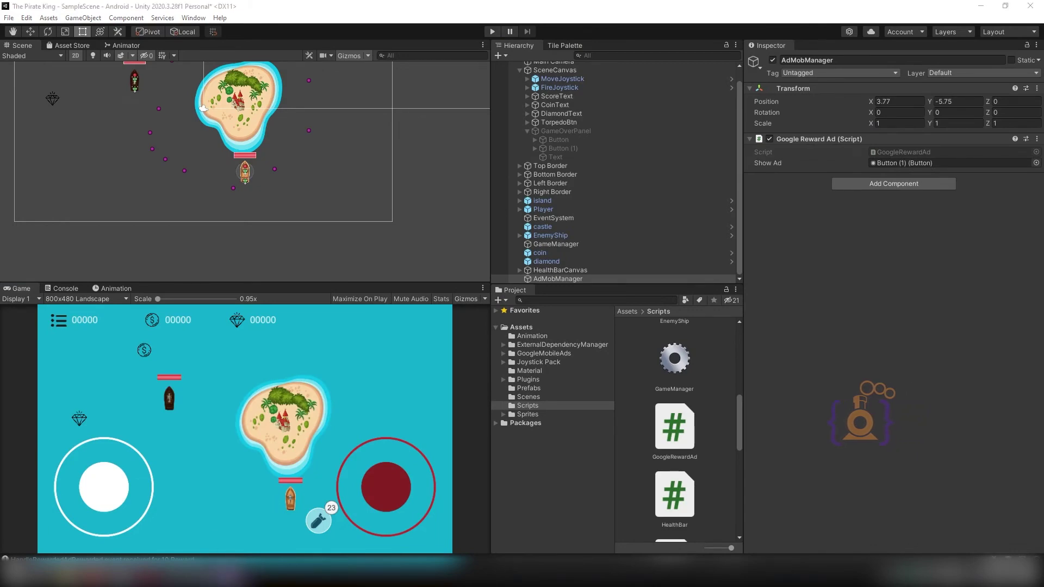
key("alt+Tab")
scroll(257, 382, "down", 1)
scroll(257, 382, "down", 3)
- Cut the rewarded-ad setup code on lines 17–45 out of Start()
scroll(257, 382, "up", 5)
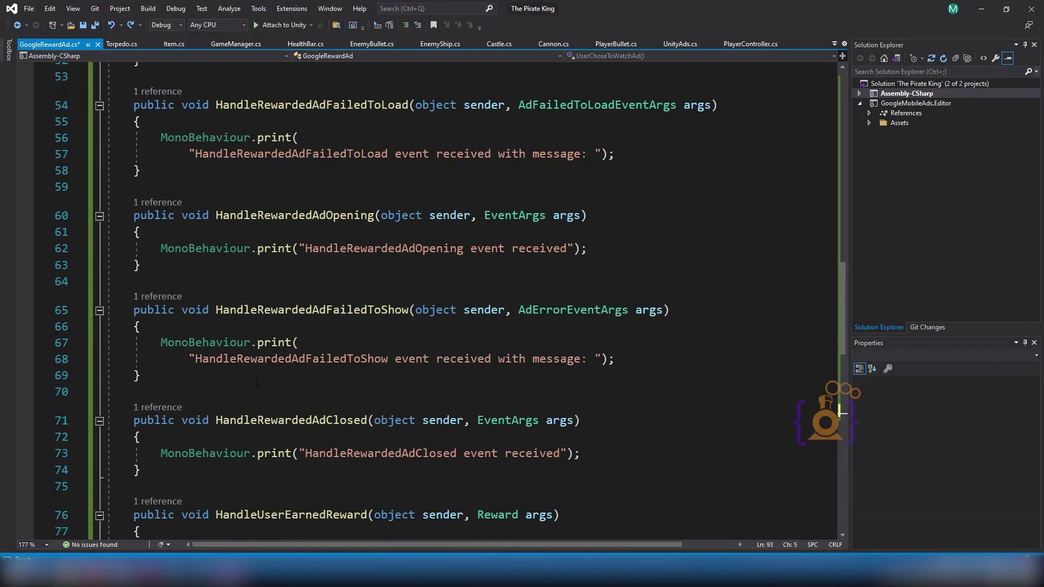
scroll(257, 382, "up", 7)
scroll(257, 382, "up", 7)
scroll(257, 382, "up", 2)
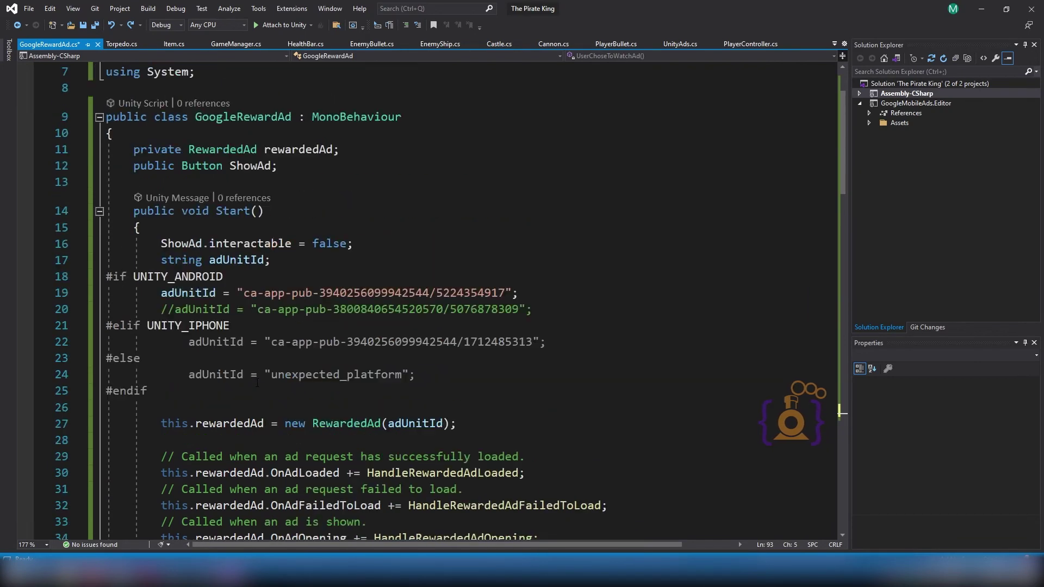
left_click(236, 211)
double_click(236, 211)
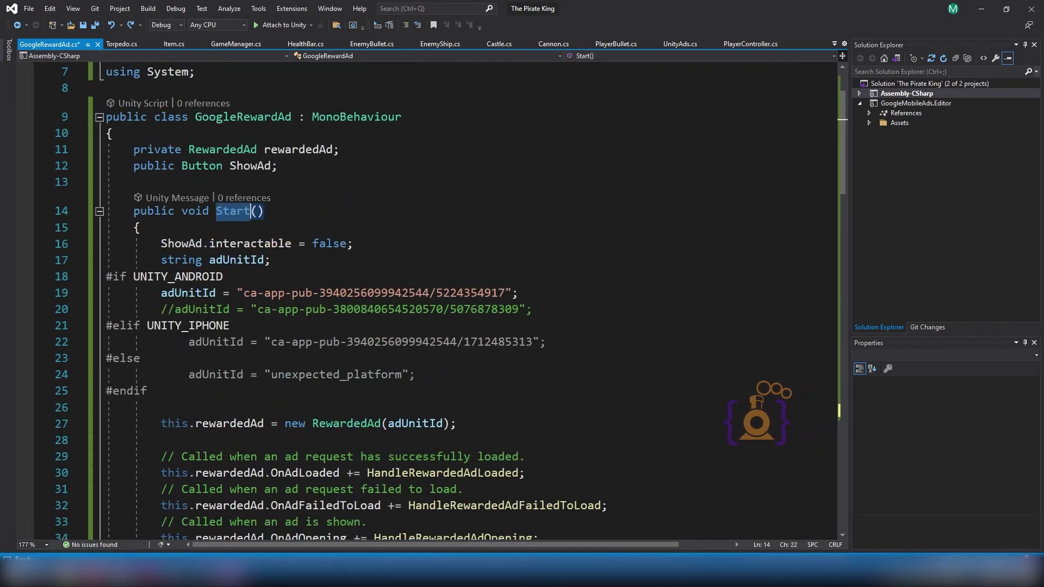
scroll(240, 309, "down", 4)
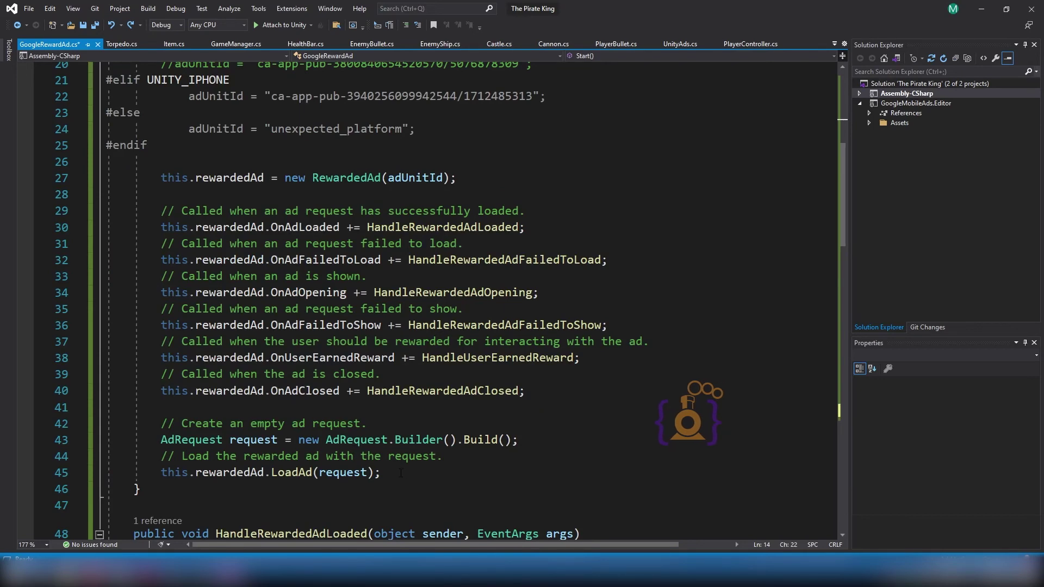
scroll(401, 473, "up", 4)
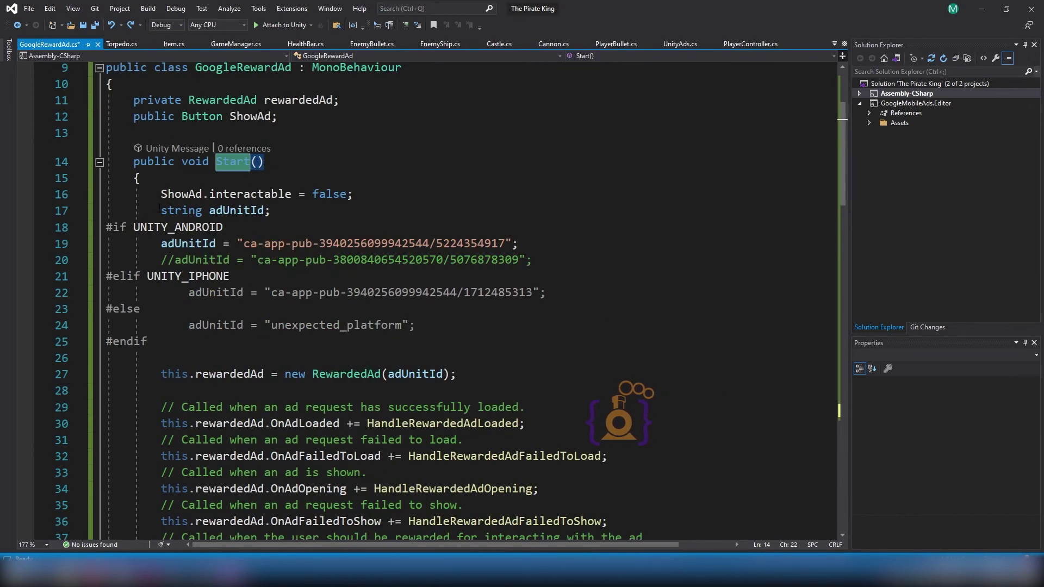
left_click(161, 210)
scroll(378, 380, "down", 6)
left_click(379, 375, "shift")
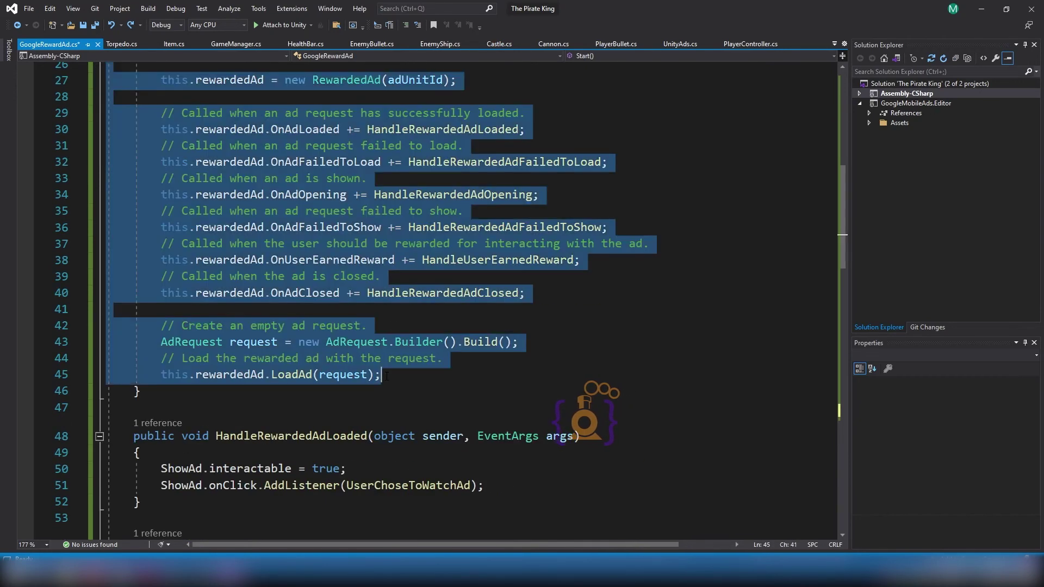
key("Delete")
- Declare void PreloadAd() below Start() and paste the ad setup code into it
scroll(90, 277, "up", 4)
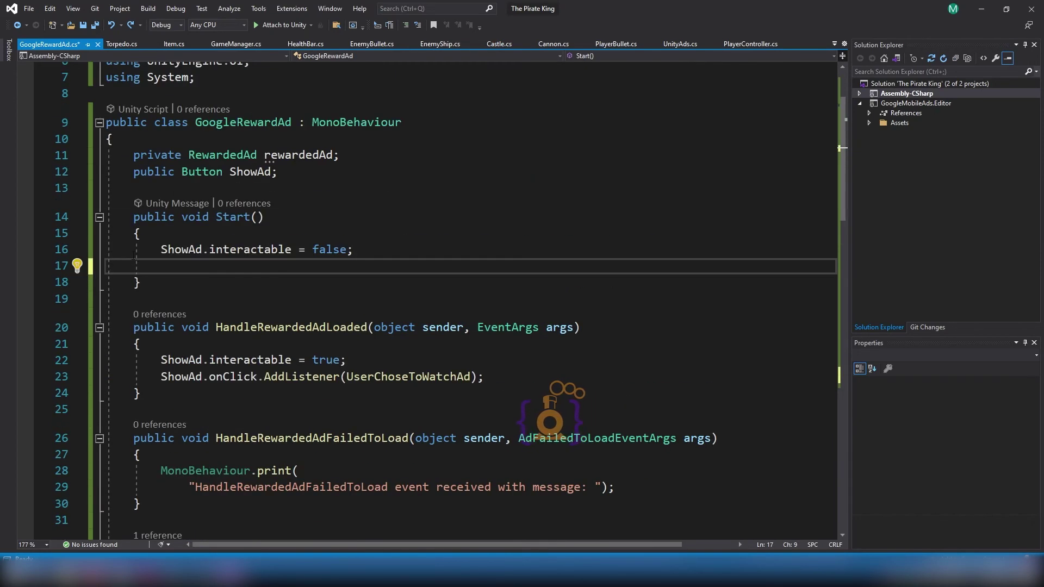
left_click(164, 281)
key("Return")
key("Return")
type("vo")
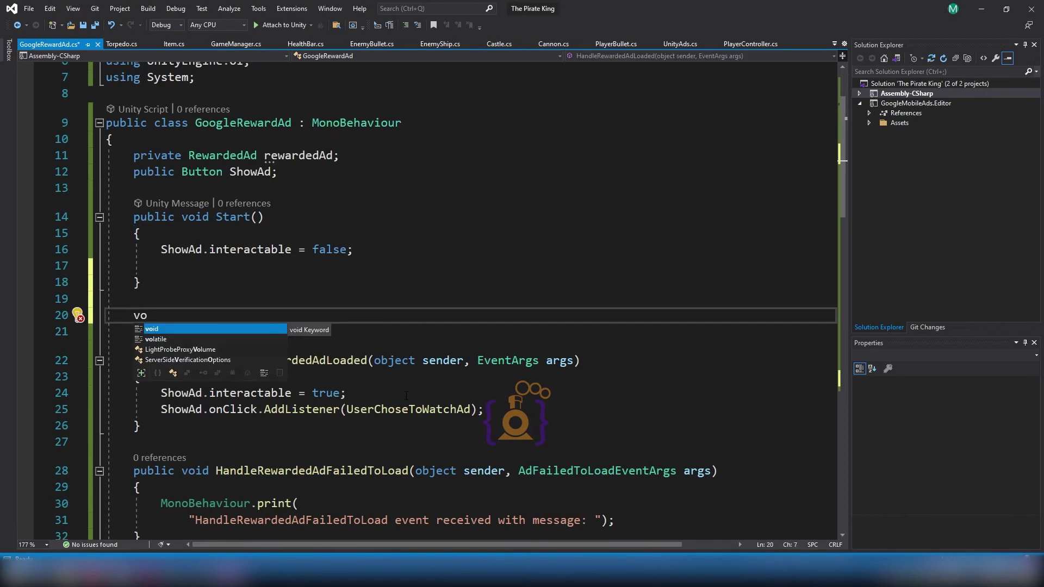
type("id Pr")
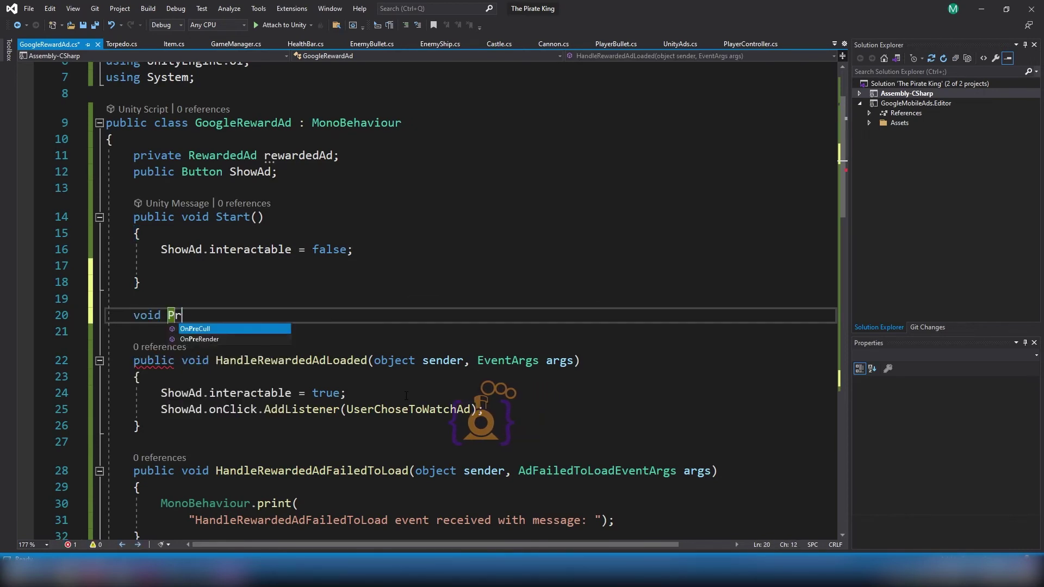
type("eload")
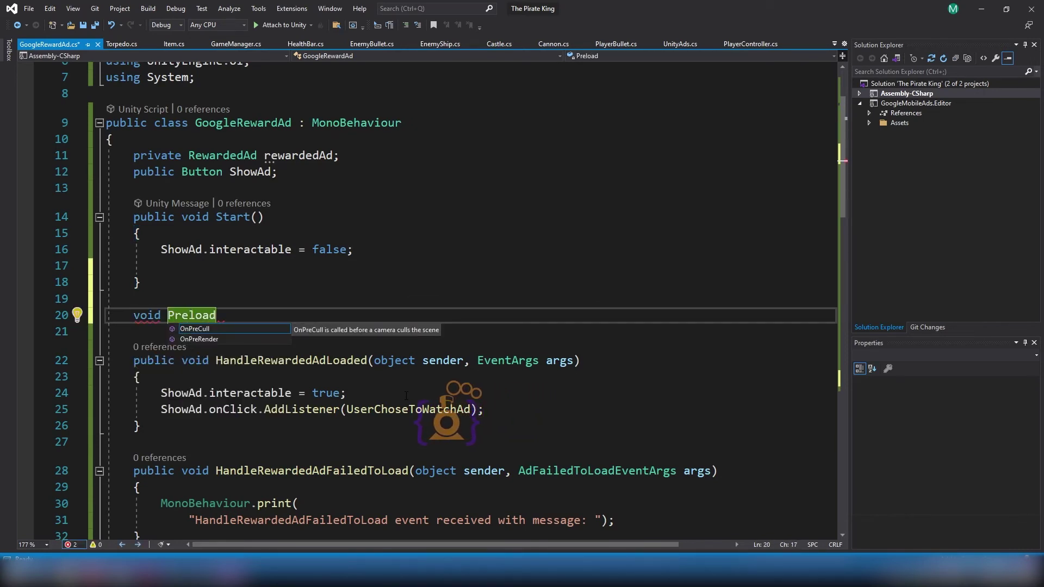
type("Ad()")
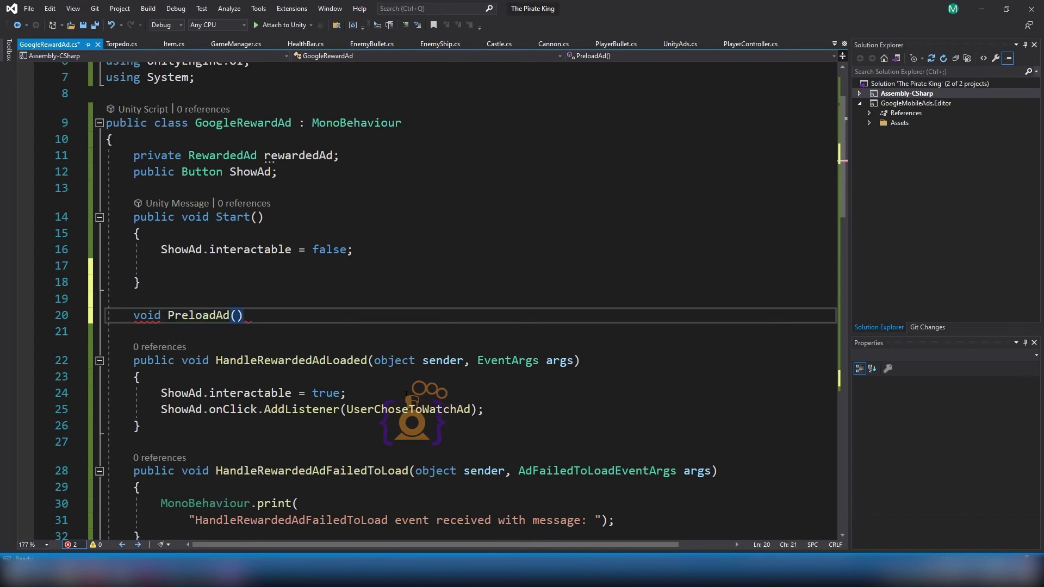
key("Return")
type("{")
key("Return")
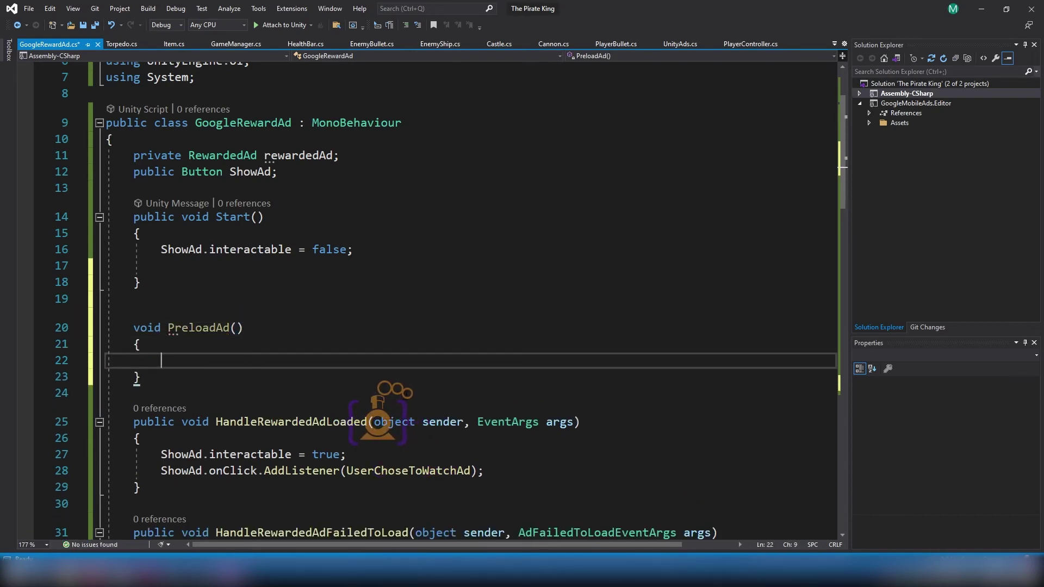
key("ctrl+v")
- Add a PreloadAd(); call inside Start() after ShowAd is disabled
scroll(451, 299, "up", 5)
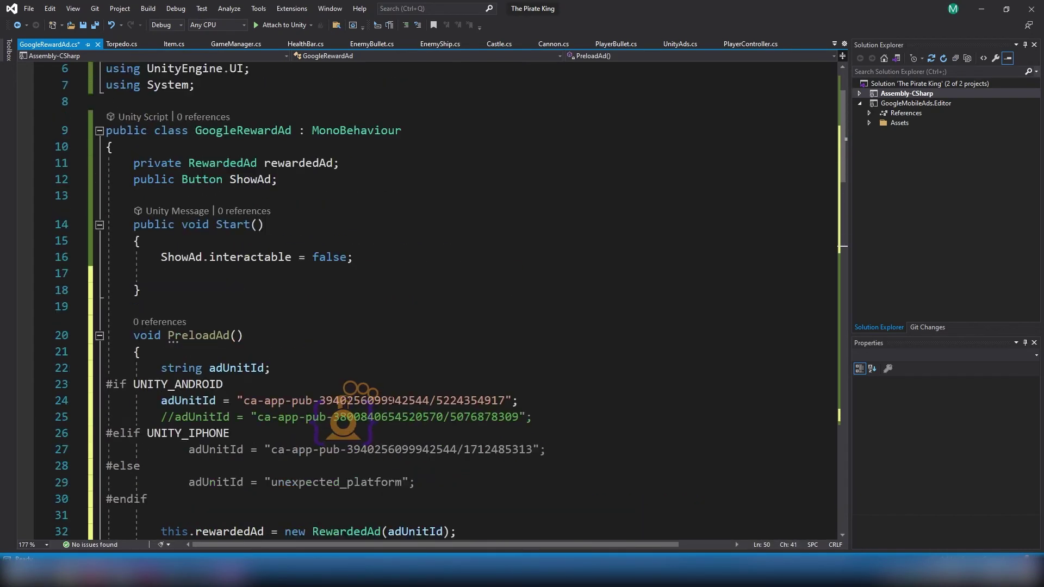
left_click(354, 257)
left_click(198, 352)
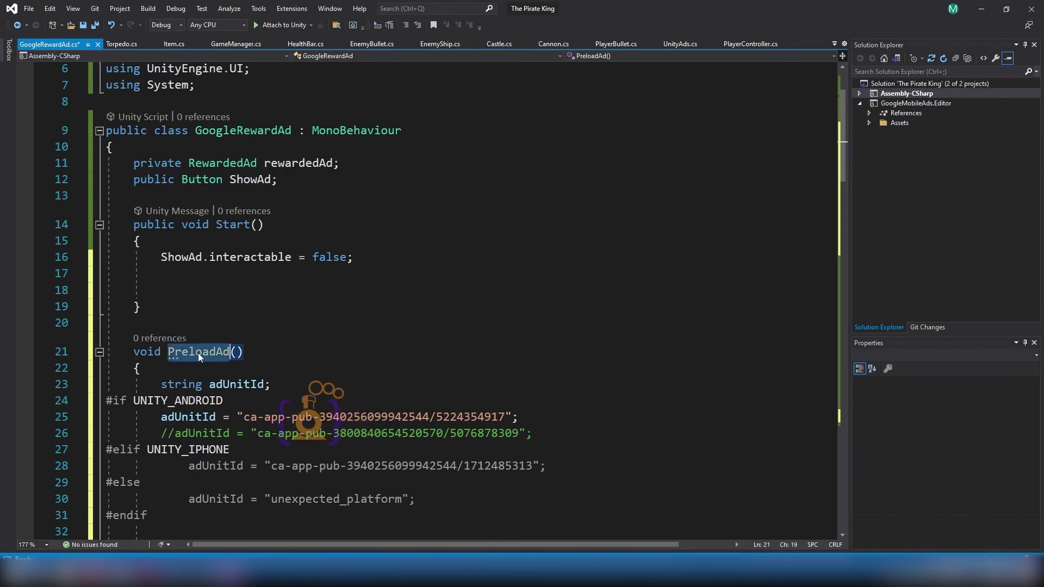
left_click(361, 274)
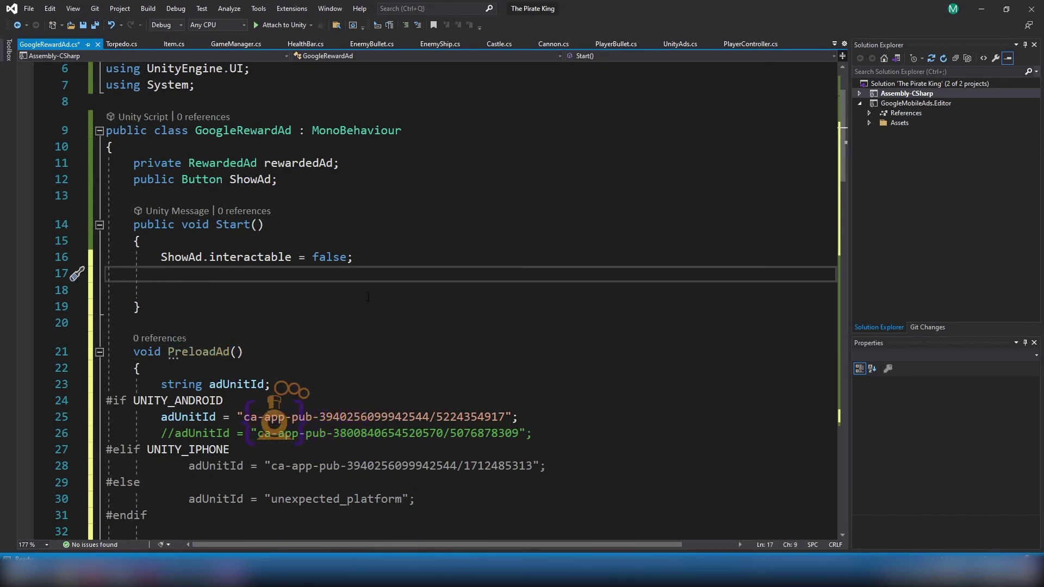
type("Pr")
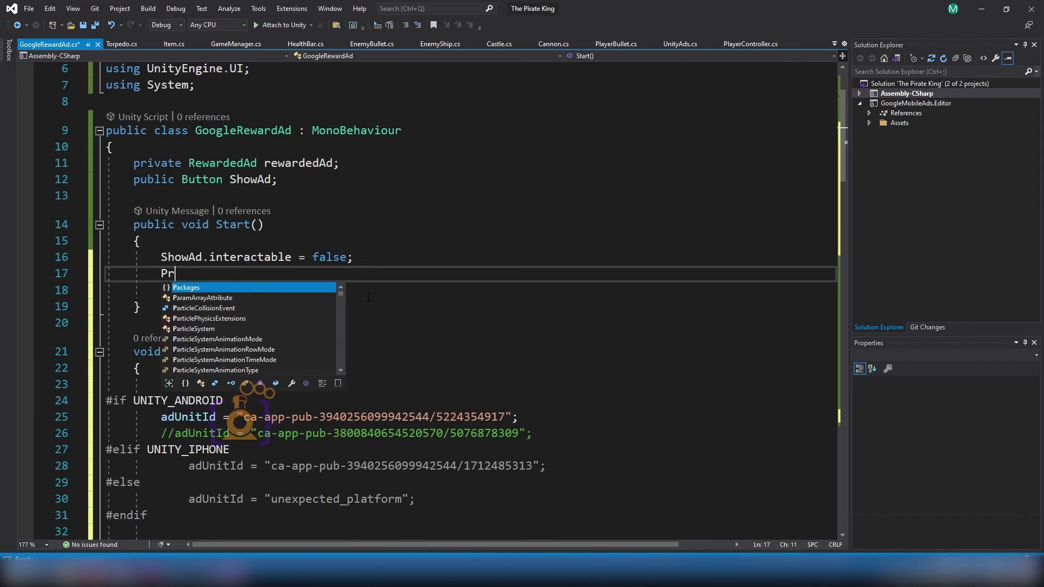
type("el")
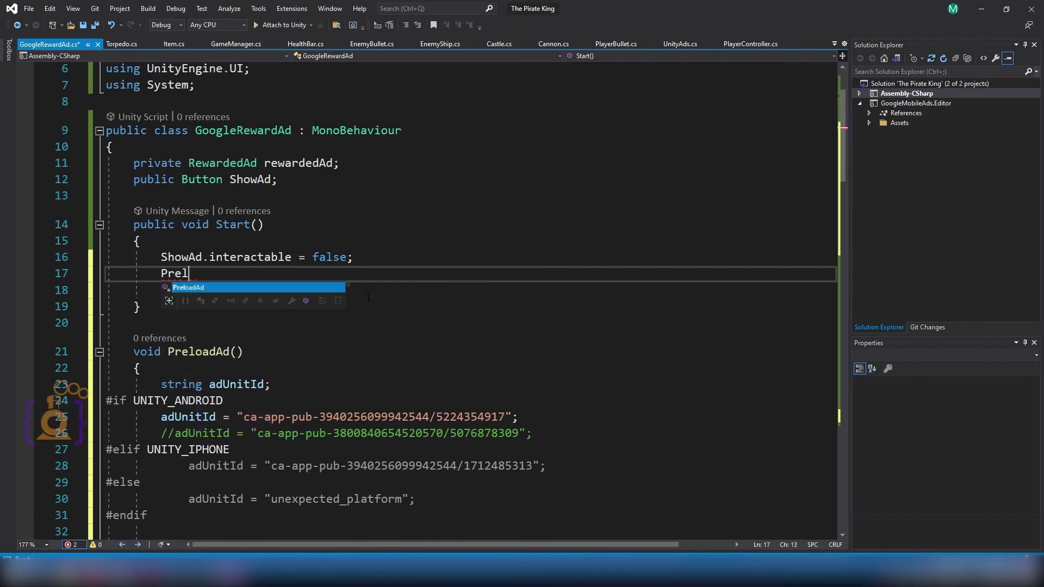
key("Tab")
type("(")
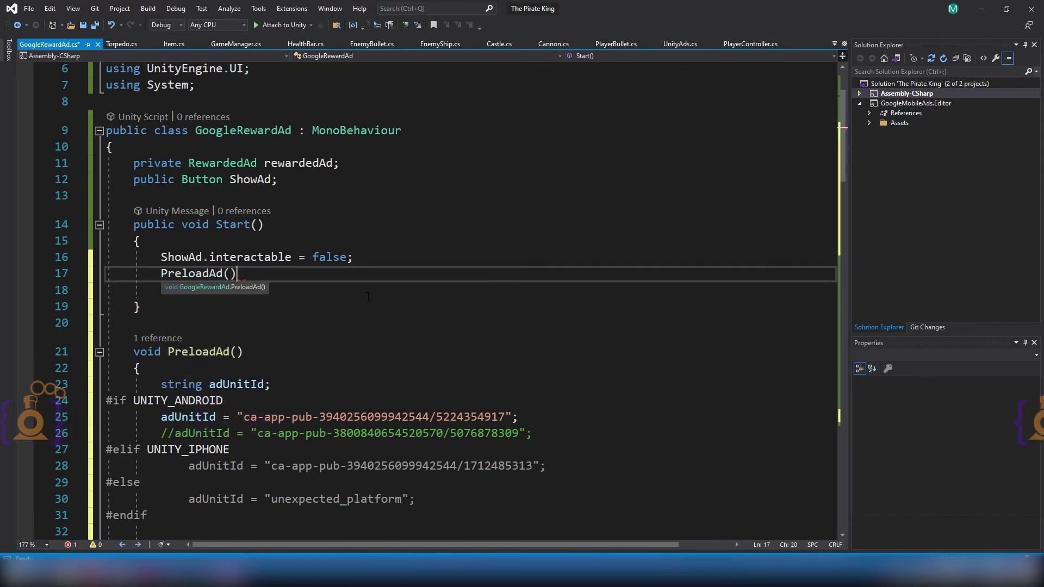
type(");")
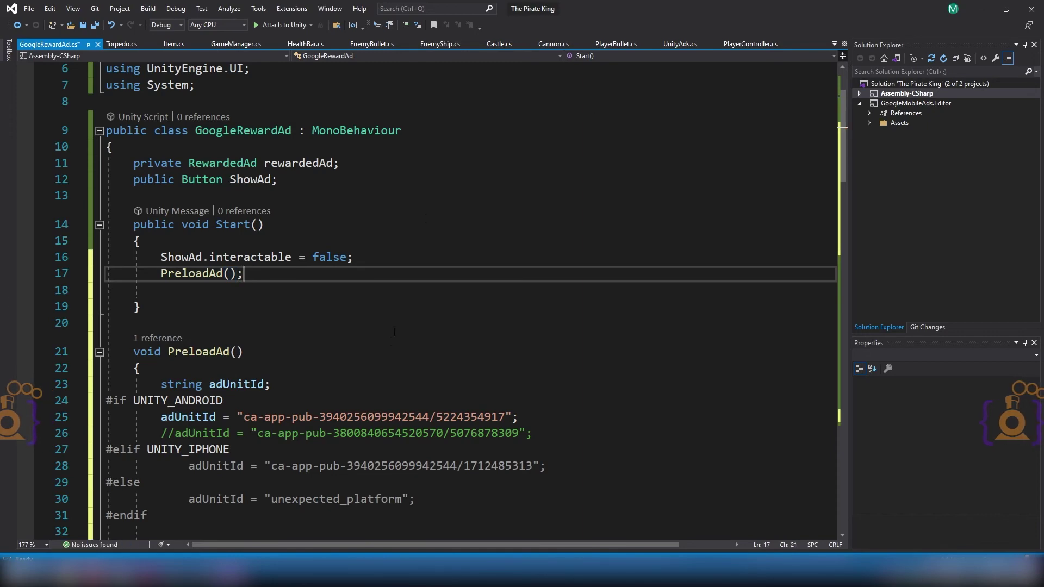
scroll(367, 297, "down", 8)
scroll(261, 330, "up", 6)
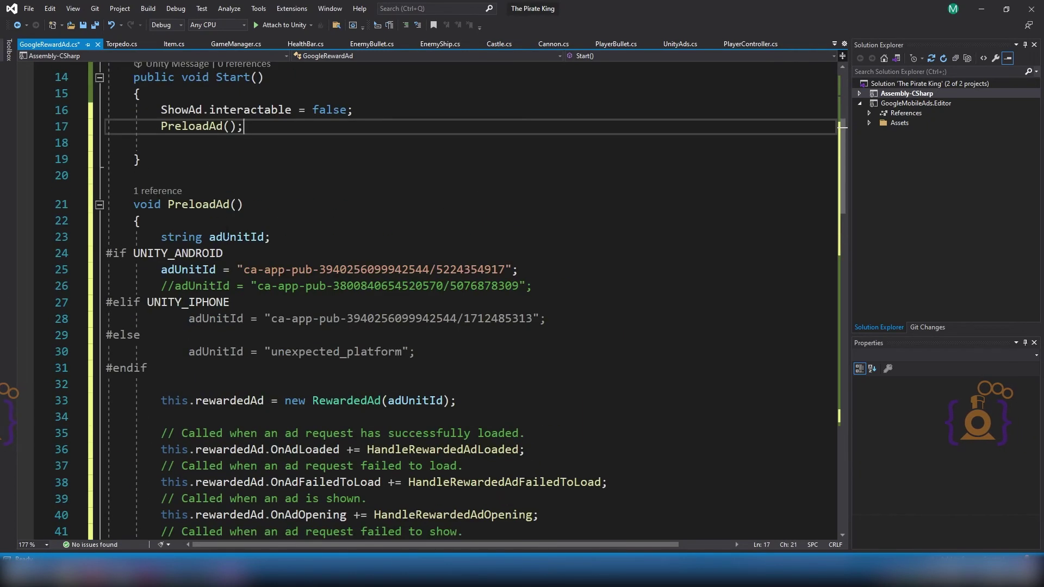
scroll(274, 366, "down", 2)
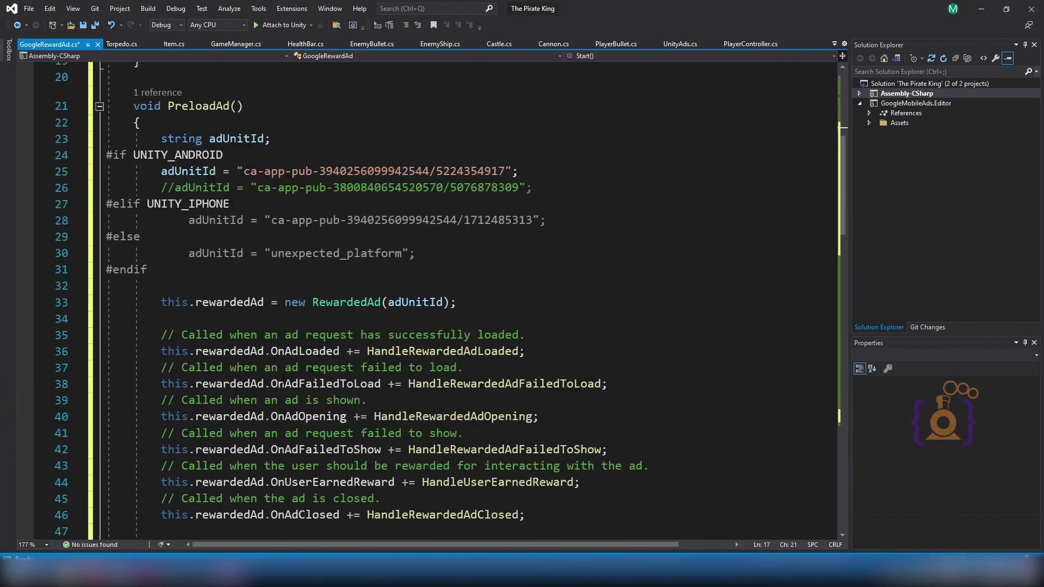
scroll(274, 366, "down", 3)
scroll(274, 366, "down", 4)
scroll(273, 365, "down", 2)
scroll(304, 361, "down", 1)
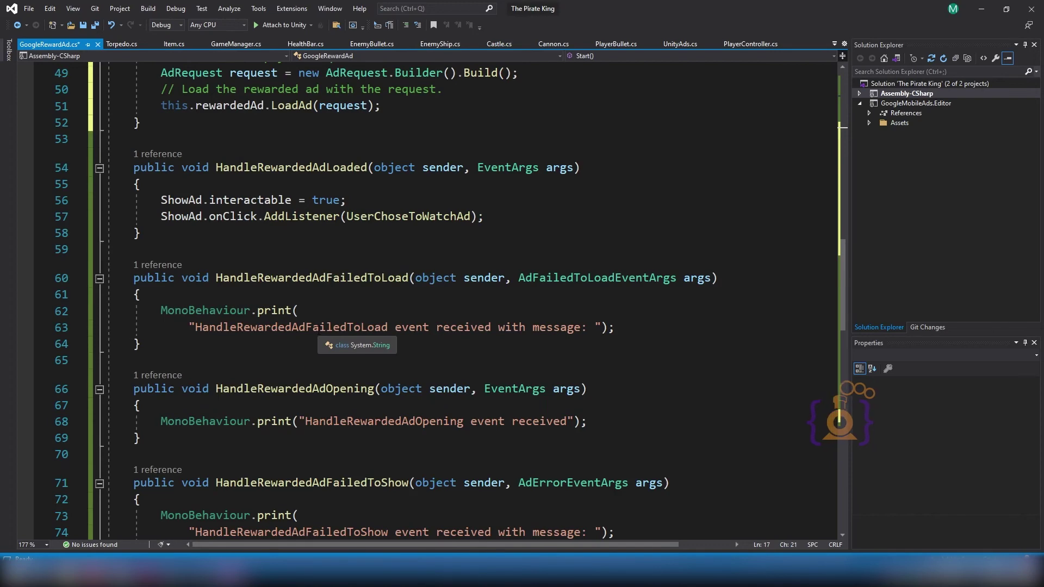
scroll(301, 340, "down", 3)
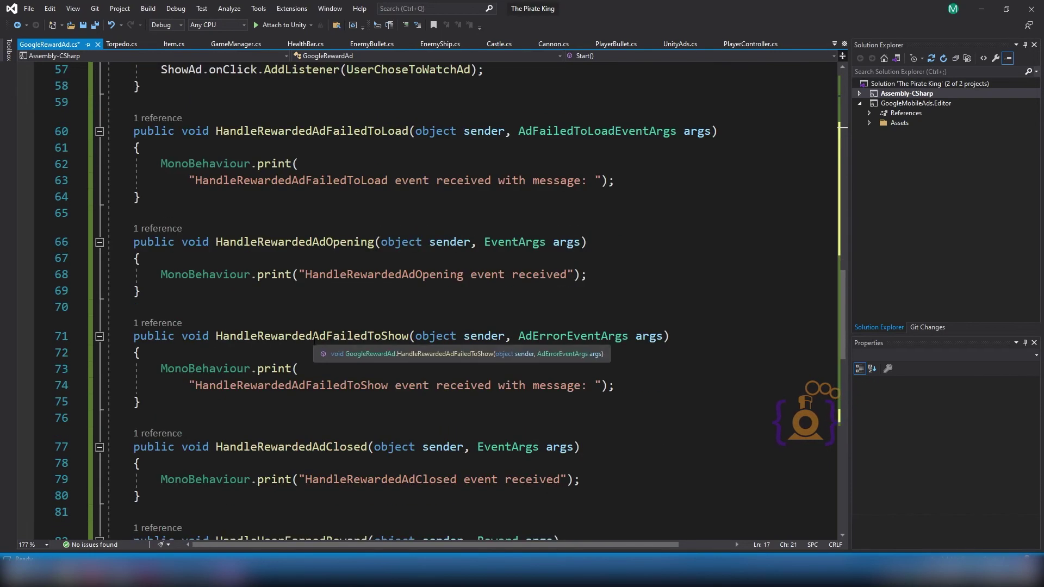
scroll(301, 343, "down", 3)
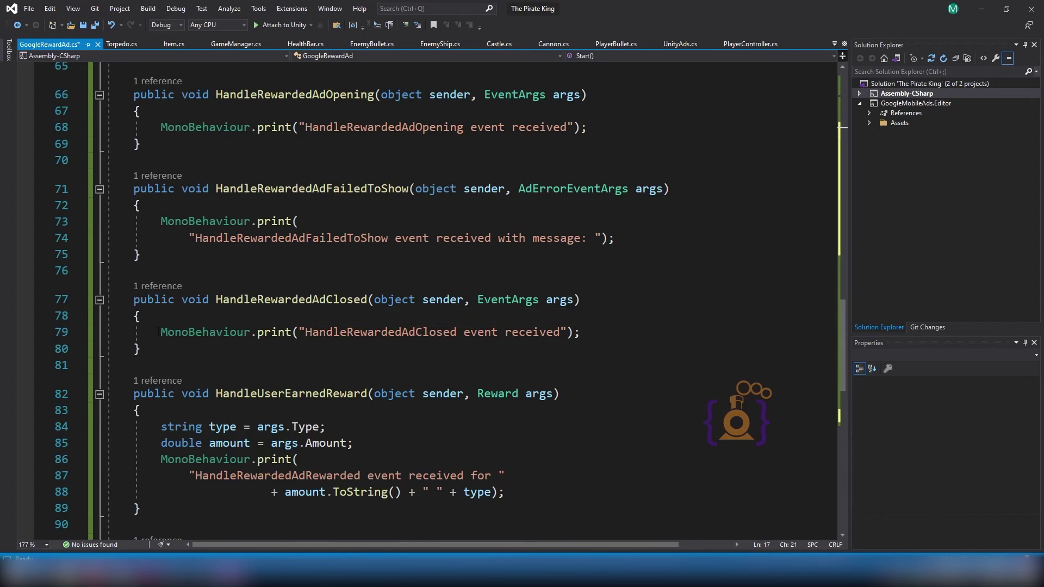
mouse_move(155, 332)
left_mouse_down()
mouse_move(551, 344)
mouse_move(590, 332)
mouse_move(162, 332)
left_mouse_up()
left_click(591, 331)
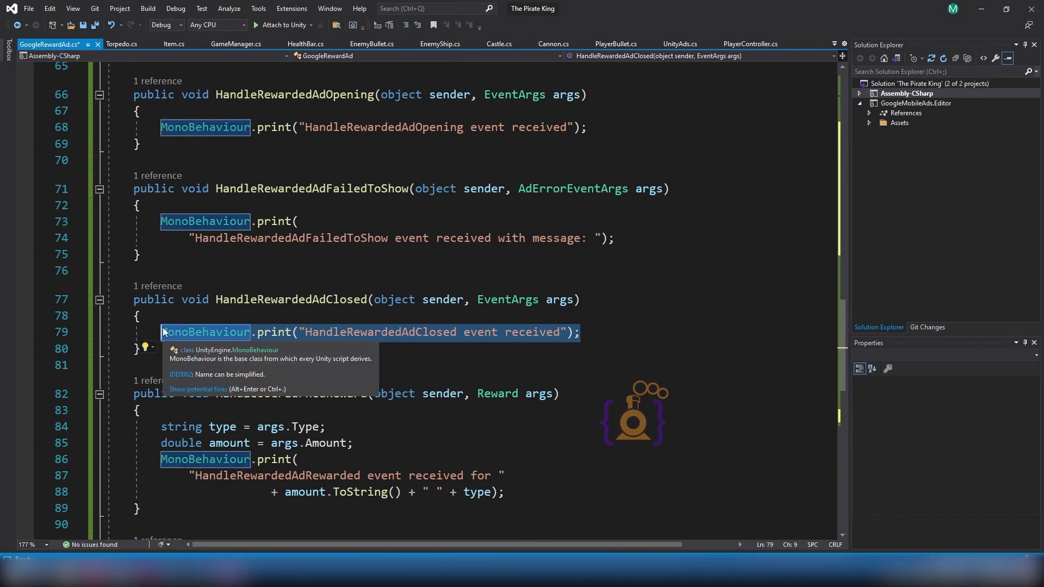
type("pre")
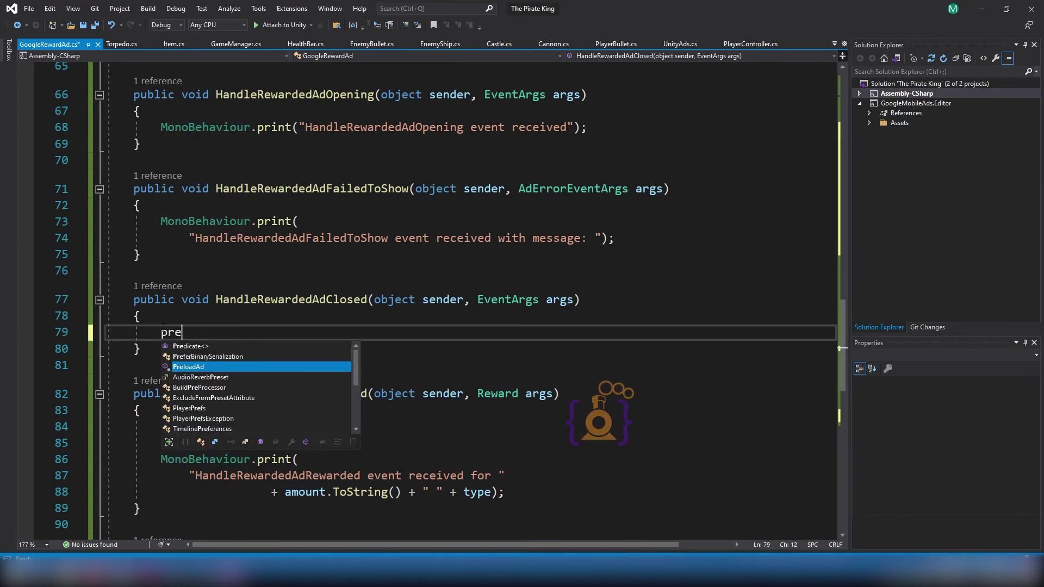
type("PreloadAd")
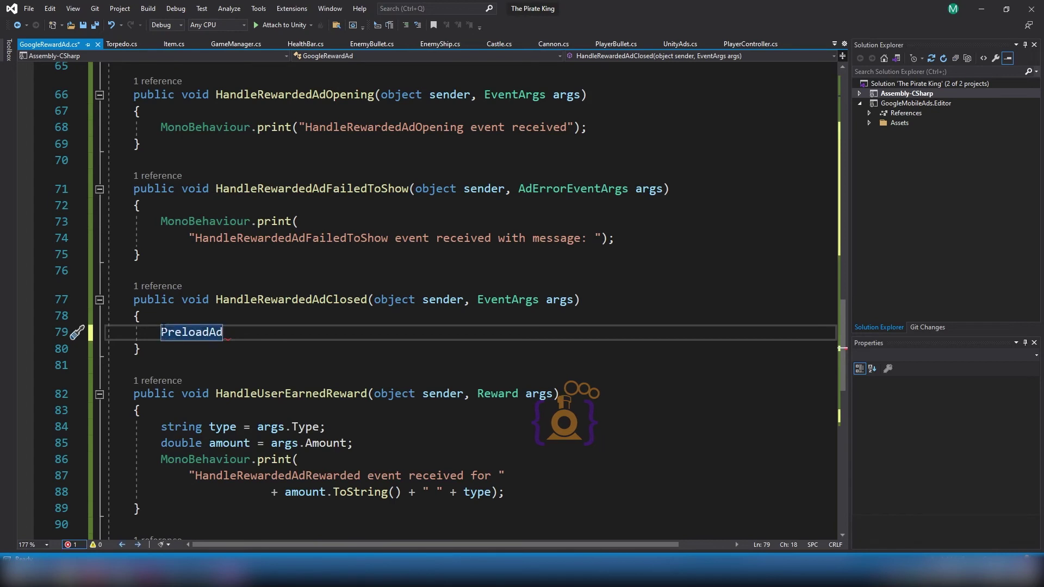
type("();")
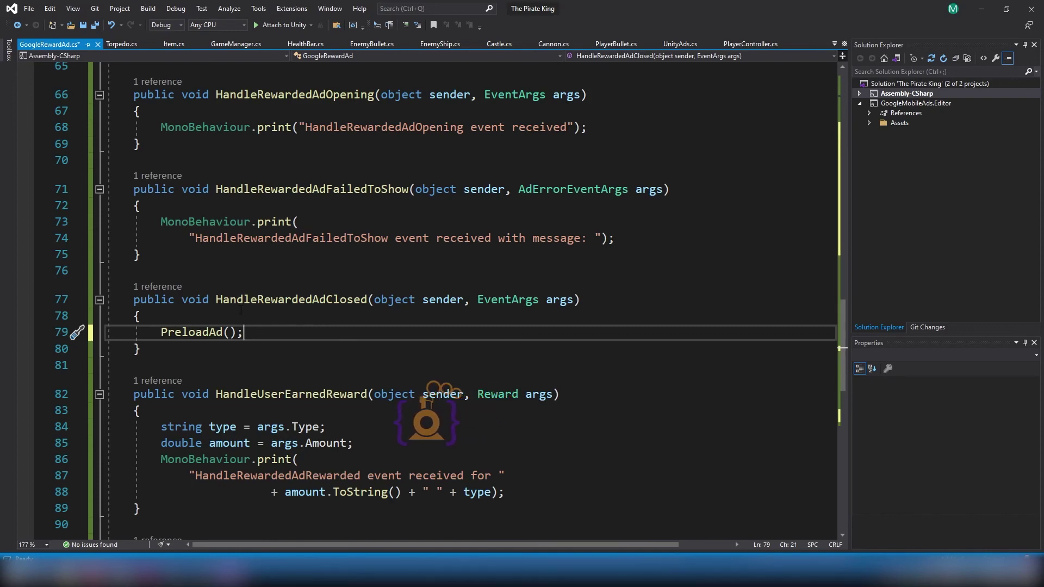
scroll(232, 343, "up", 11)
scroll(235, 308, "up", 5)
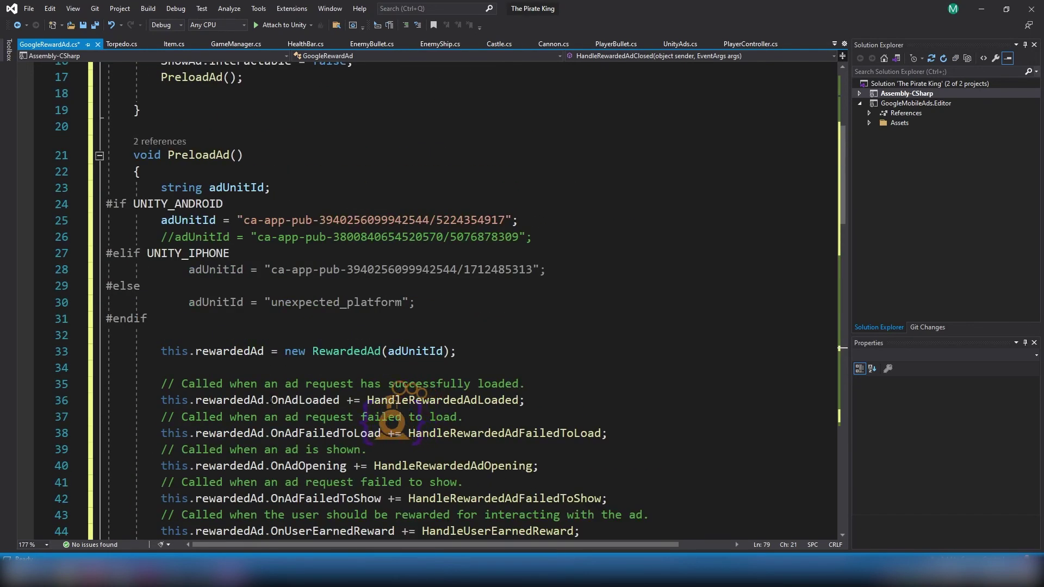
scroll(299, 440, "down", 5)
scroll(298, 439, "down", 5)
scroll(298, 440, "down", 4)
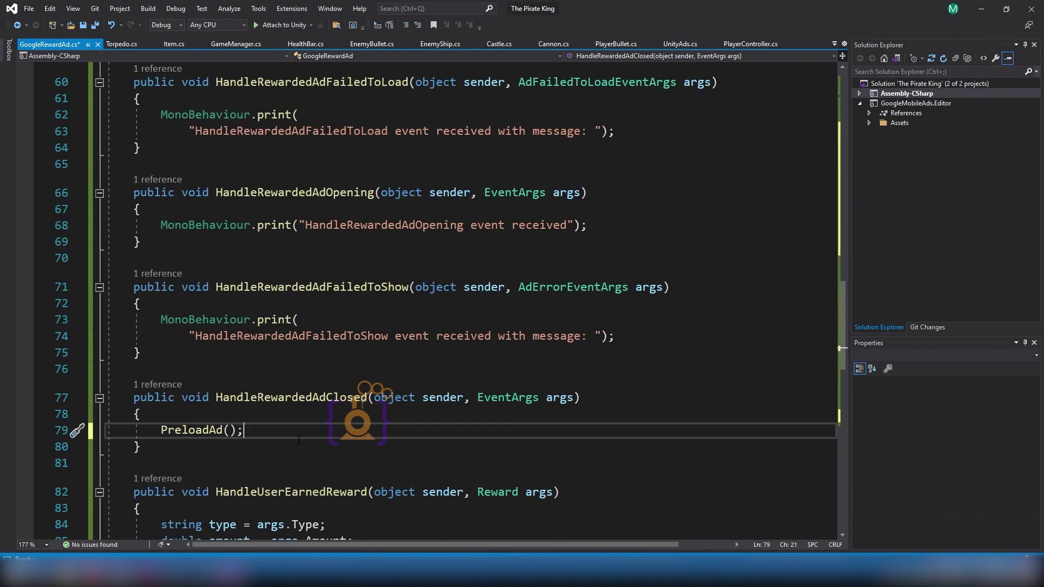
scroll(299, 440, "down", 3)
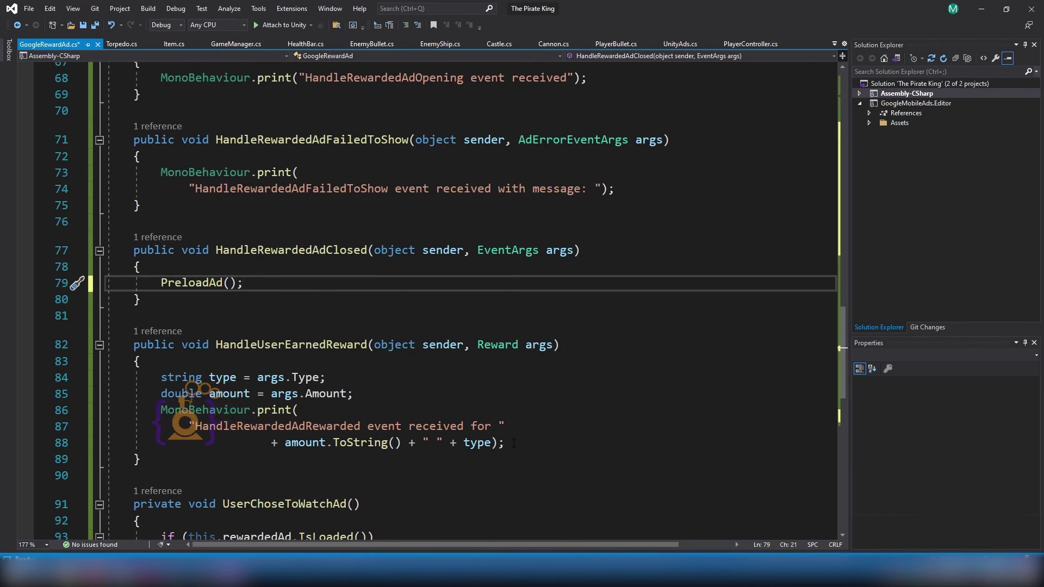
- Delete HandleUserEarnedReward's type, amount and print lines, then check GrantAReward in GameManager.cs
mouse_move(516, 443)
left_mouse_down()
mouse_move(264, 409)
mouse_move(160, 378)
left_mouse_up()
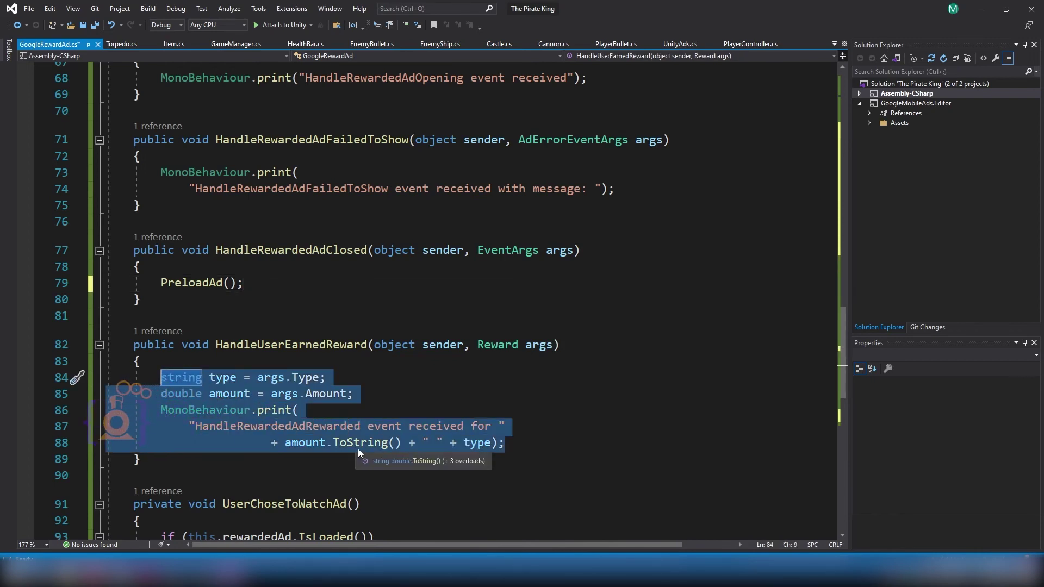
key("Delete")
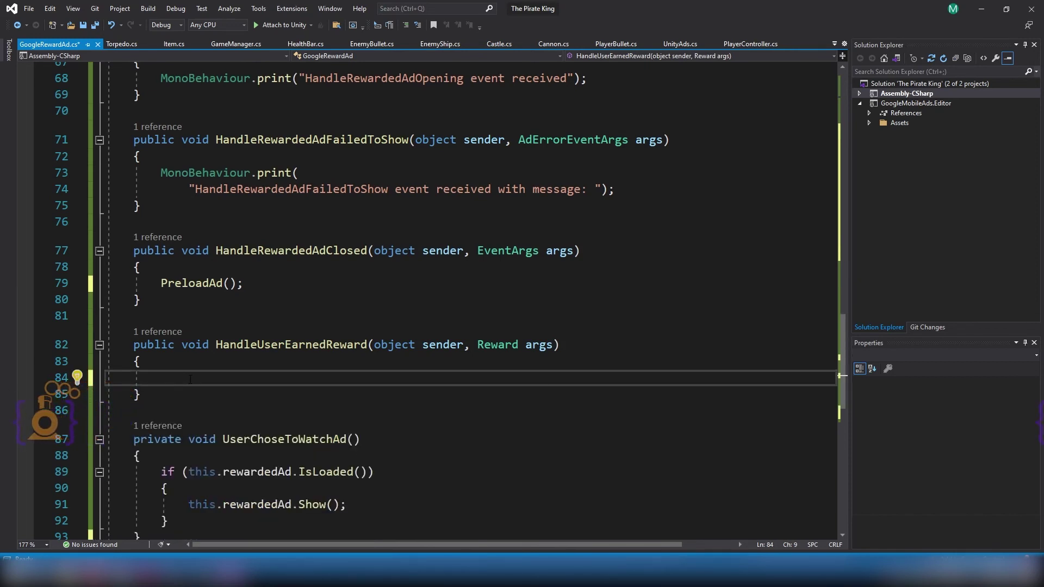
left_click(235, 43)
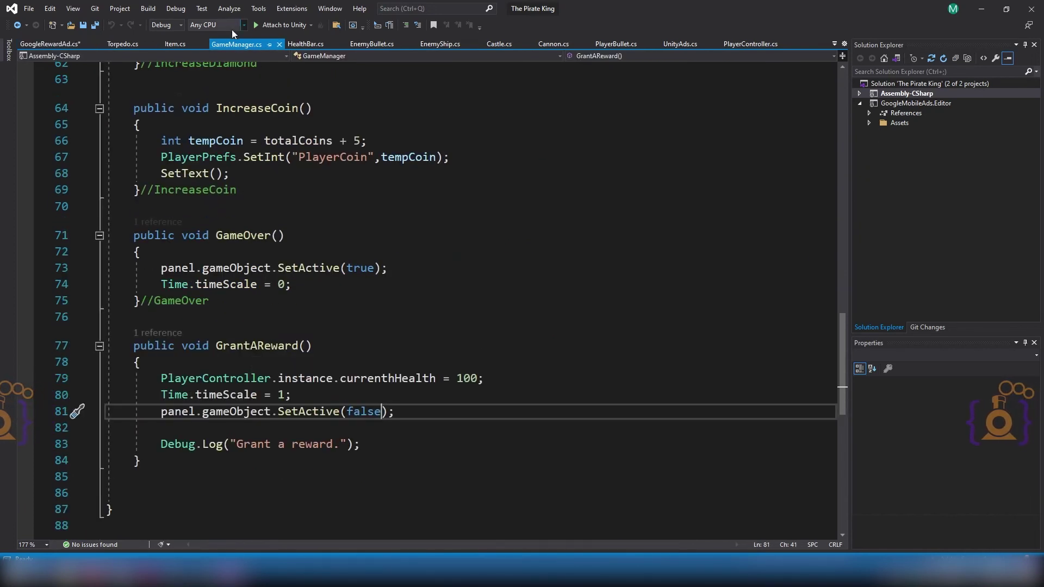
double_click(256, 346)
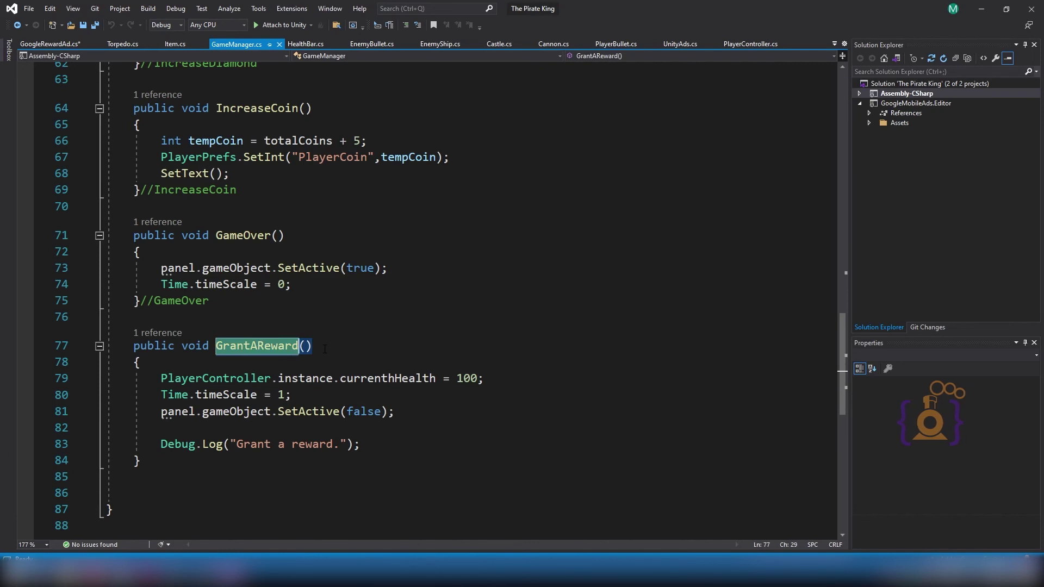
left_click(51, 43)
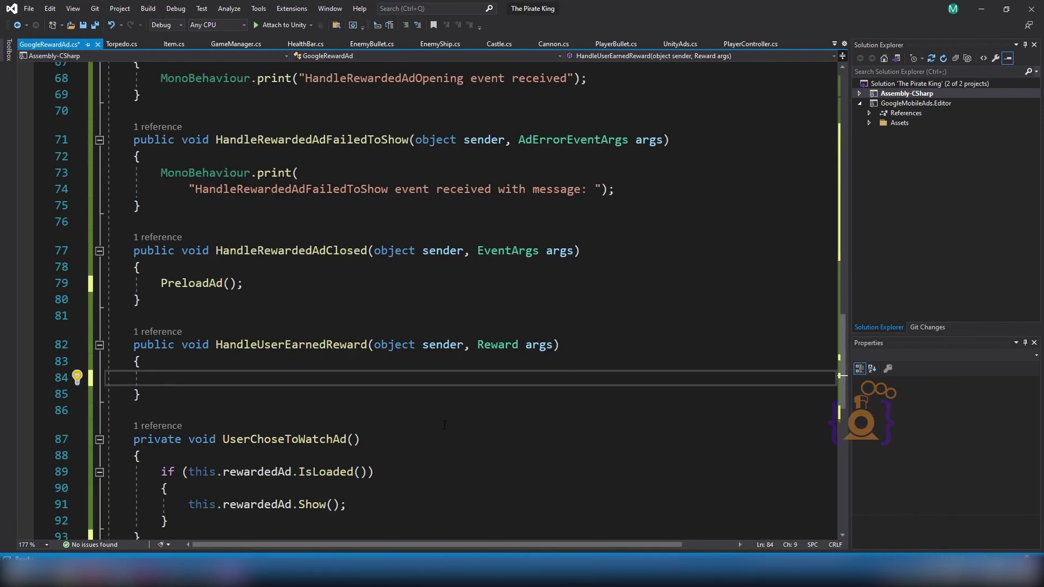
- Add GameManager.instance.GrantAReward(); to HandleUserEarnedReward, save, and switch to Unity
type("Gam")
key("Tab")
type(".")
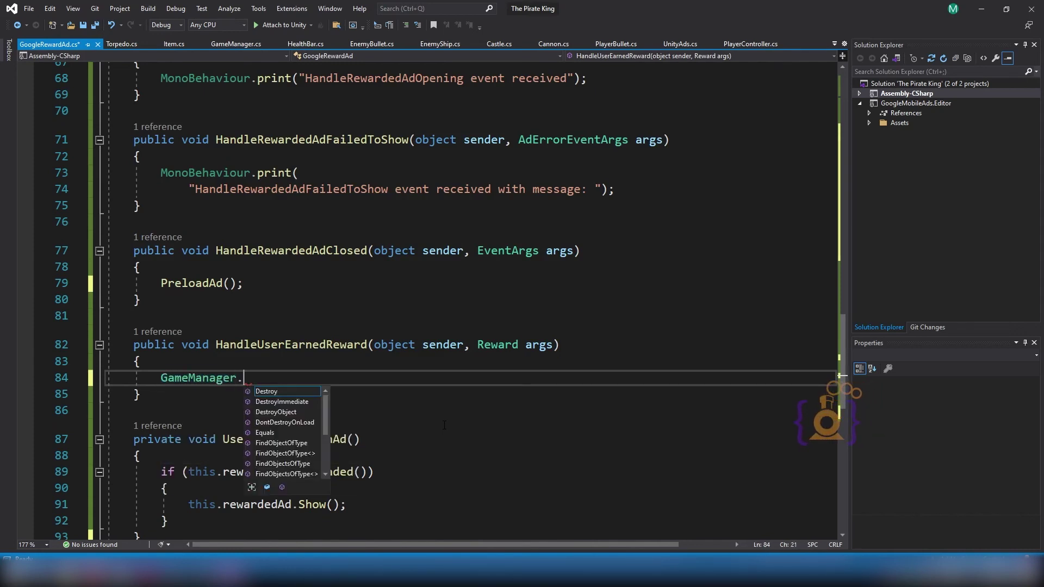
type("in")
key("Tab")
type(".")
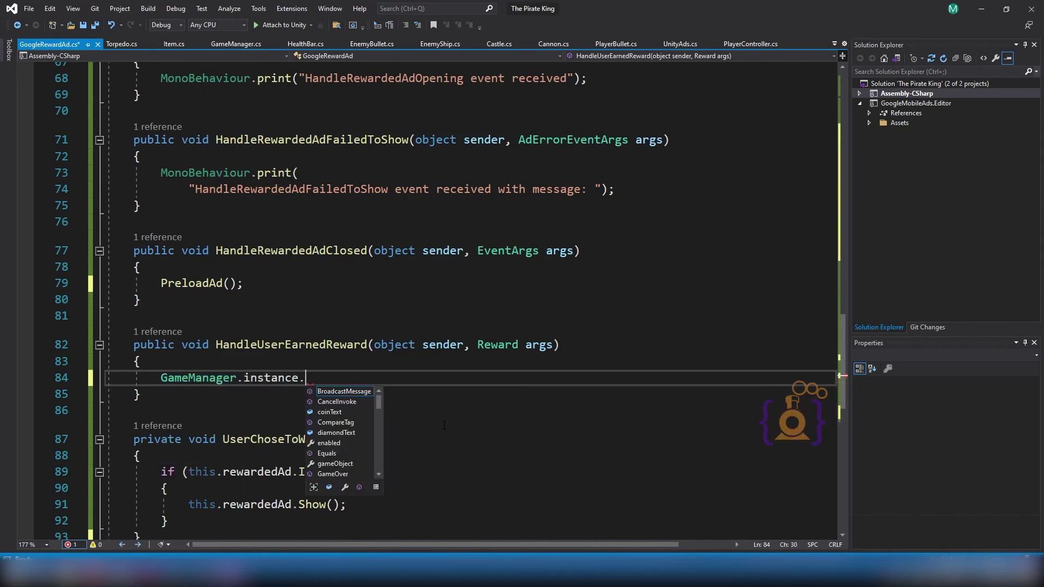
type("G")
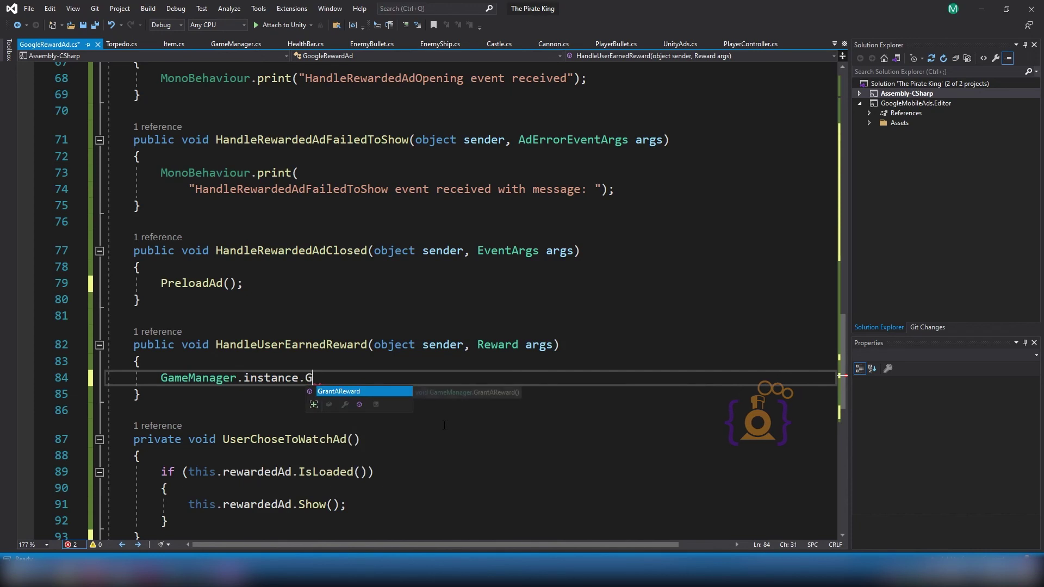
type("R")
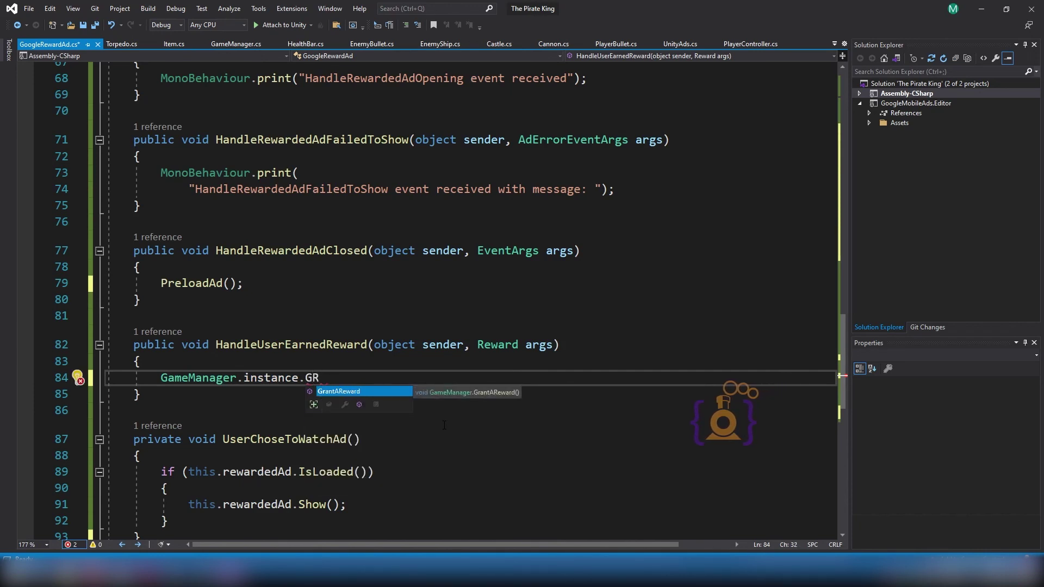
key("Tab")
type("()")
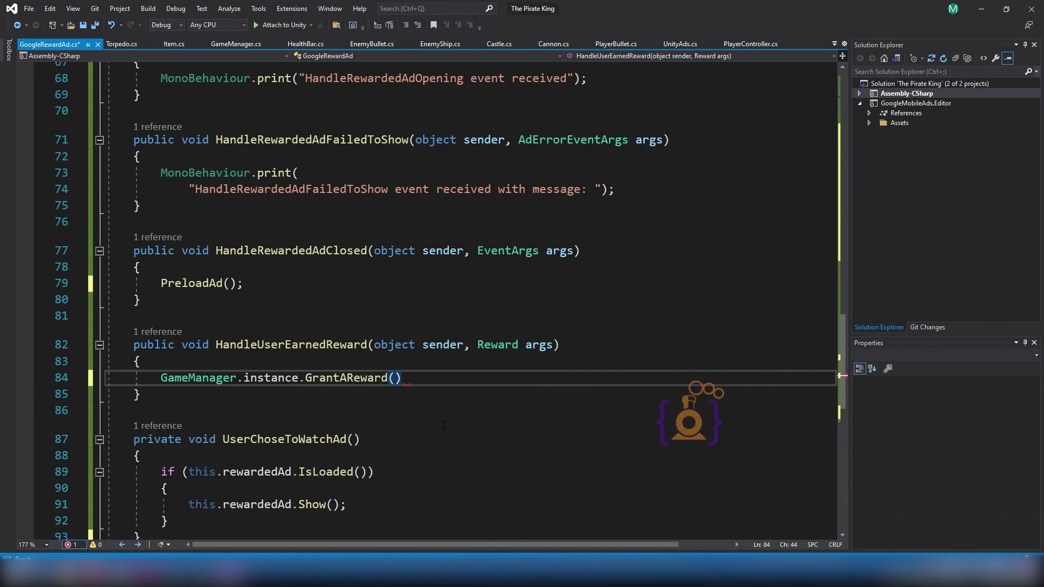
type(";")
key("ctrl+s")
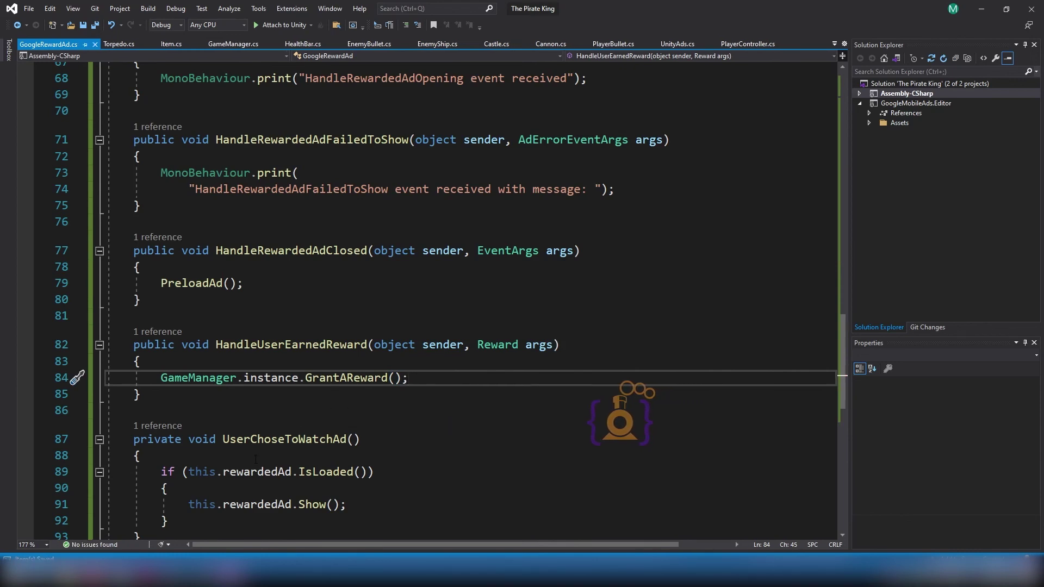
key("alt+Tab")
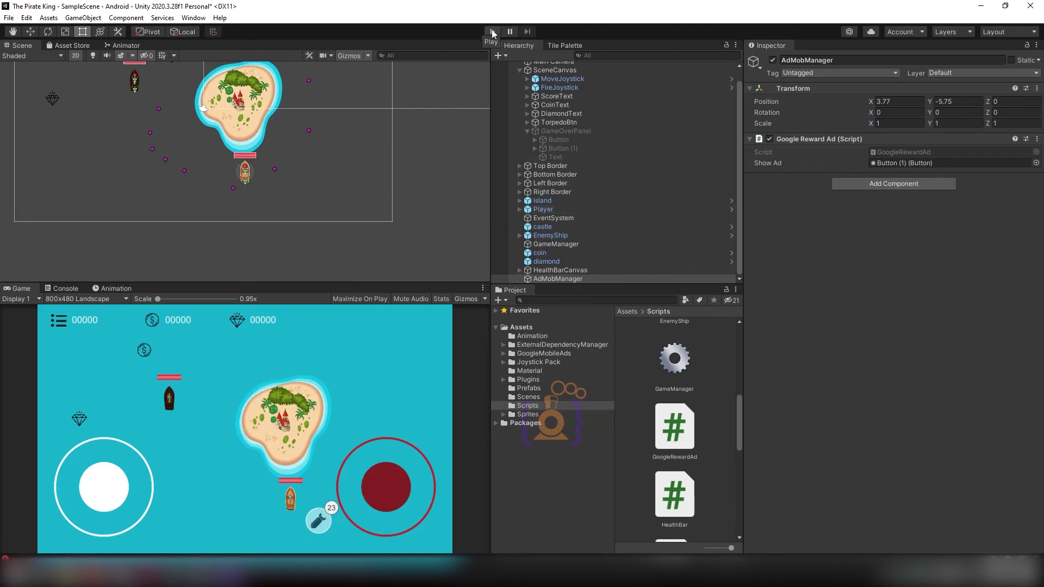
- Start play mode, request the reward video at game over, and close the test ad
left_click(492, 32)
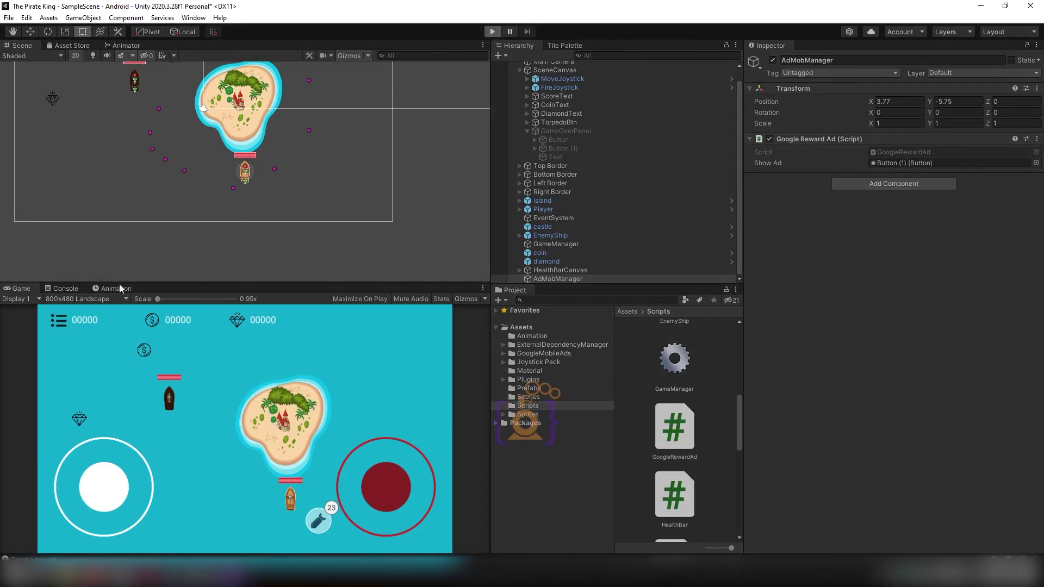
mouse_move(103, 486)
left_mouse_down()
mouse_move(76, 536)
mouse_move(103, 481)
left_mouse_up()
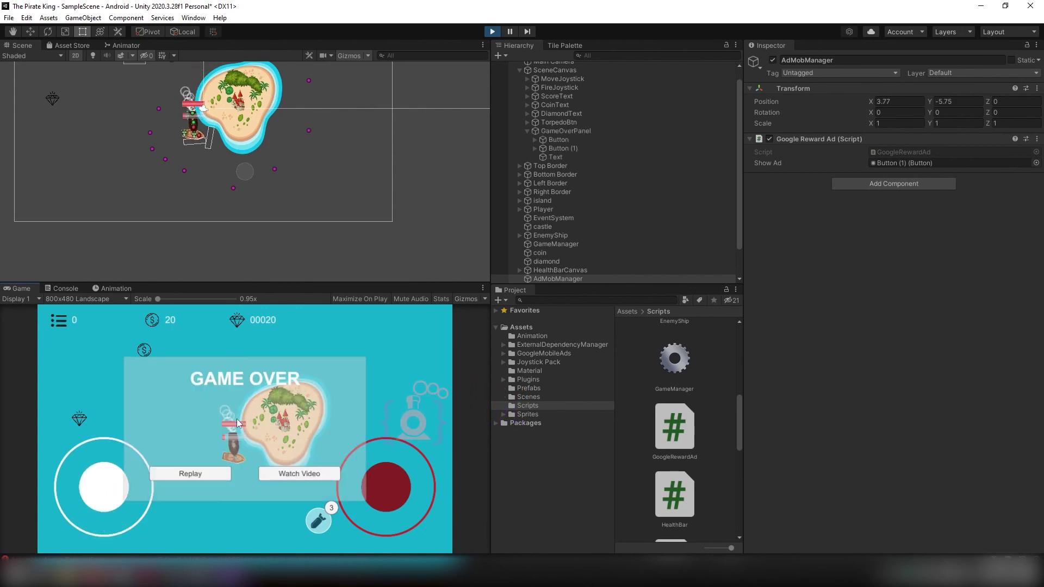
left_click(288, 471)
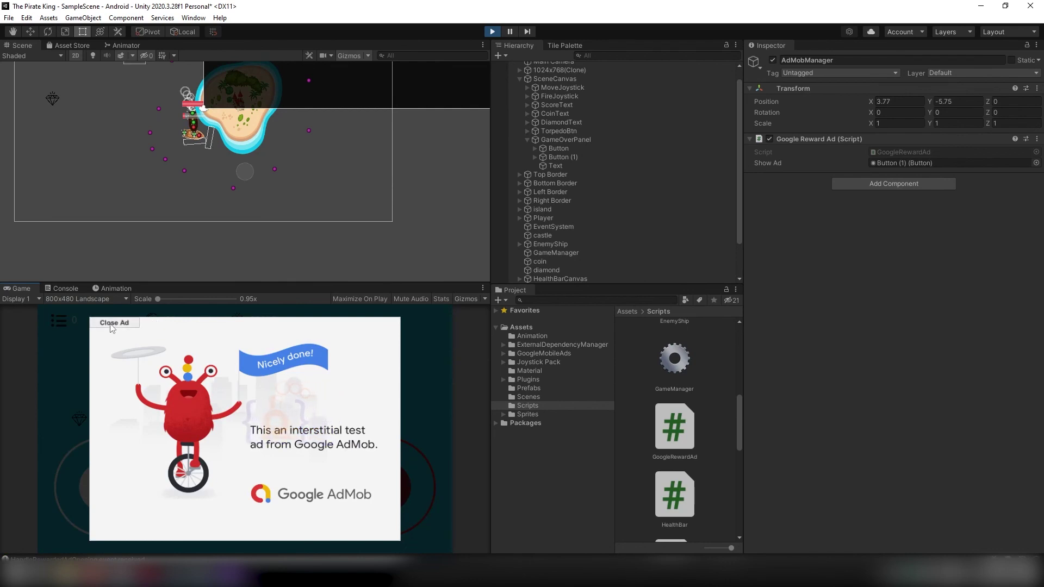
left_click(111, 322)
- Play to game over again, watch and close the test ad, then stop play mode
mouse_move(136, 508)
left_mouse_down()
mouse_move(171, 479)
mouse_move(79, 413)
mouse_move(26, 422)
left_mouse_up()
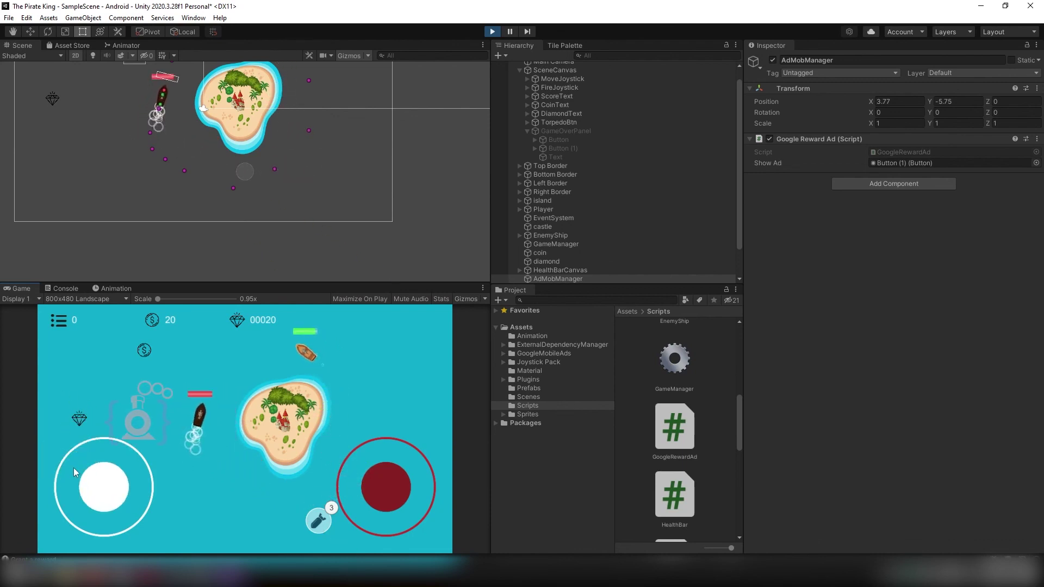
left_click_drag(91, 489, 83, 511)
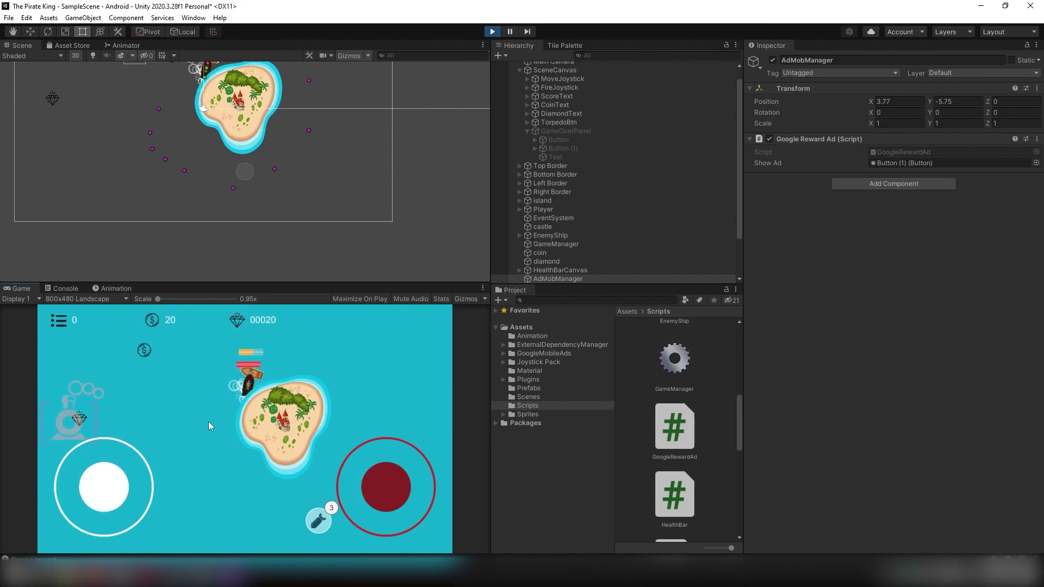
left_click_drag(71, 476, 112, 507)
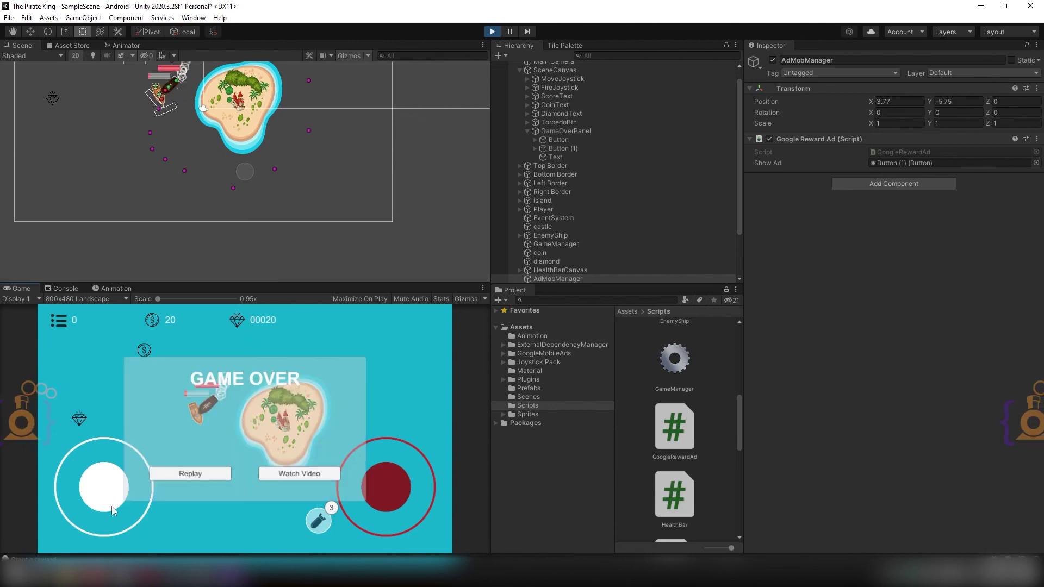
left_click(285, 474)
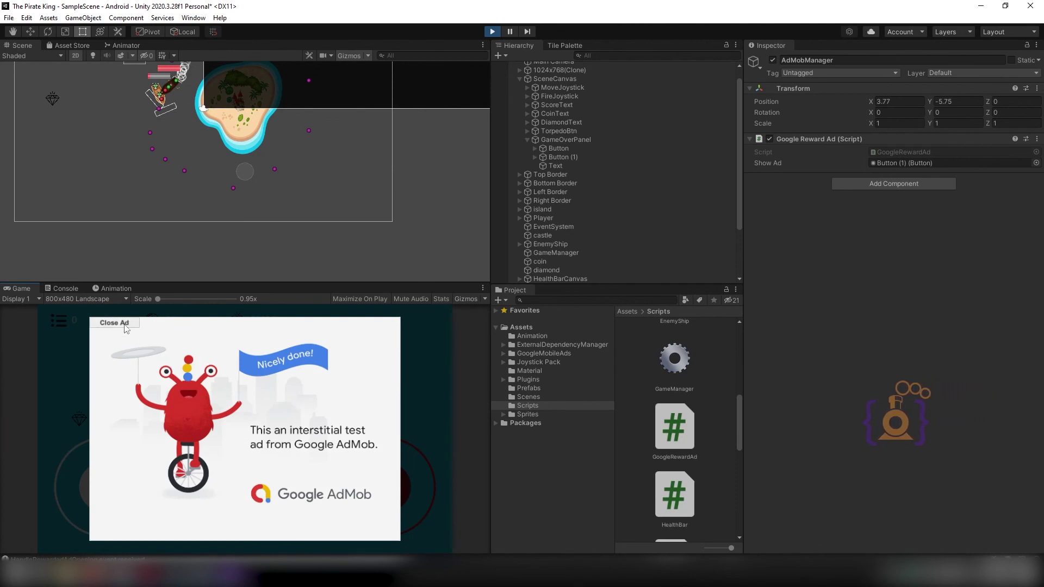
left_click(125, 324)
key("ctrl+p")
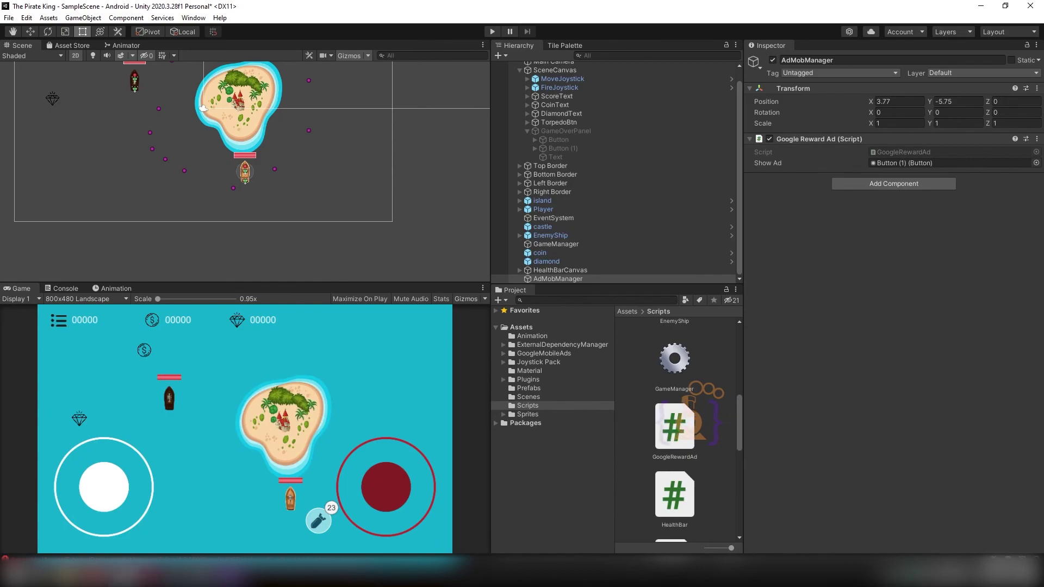
key("alt+Tab")
scroll(383, 224, "up", 1)
scroll(383, 224, "up", 3)
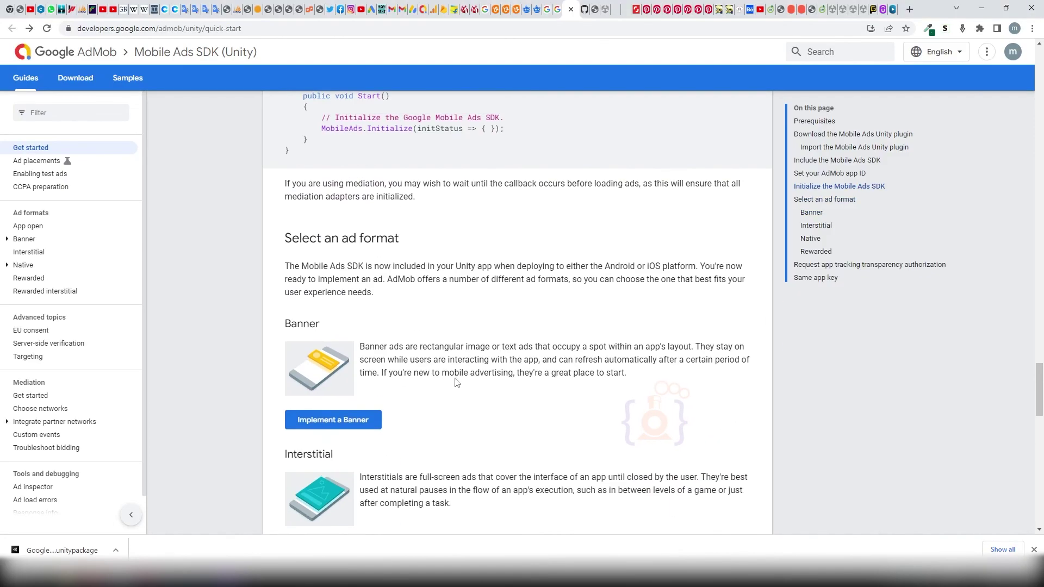
scroll(457, 392, "down", 2)
scroll(457, 392, "down", 3)
scroll(457, 392, "down", 2)
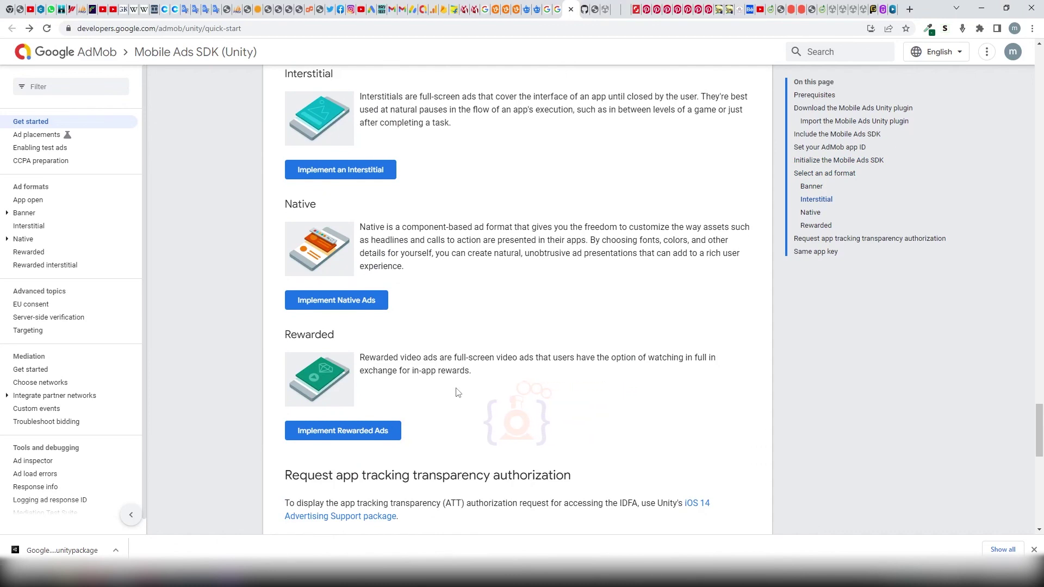
scroll(457, 391, "up", 2)
scroll(457, 392, "up", 2)
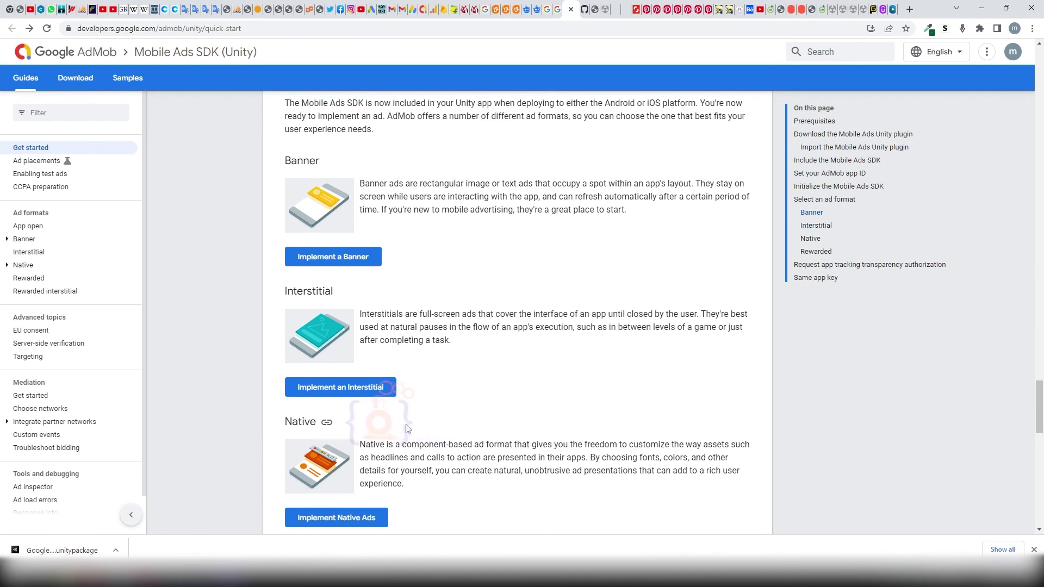
scroll(403, 415, "down", 1)
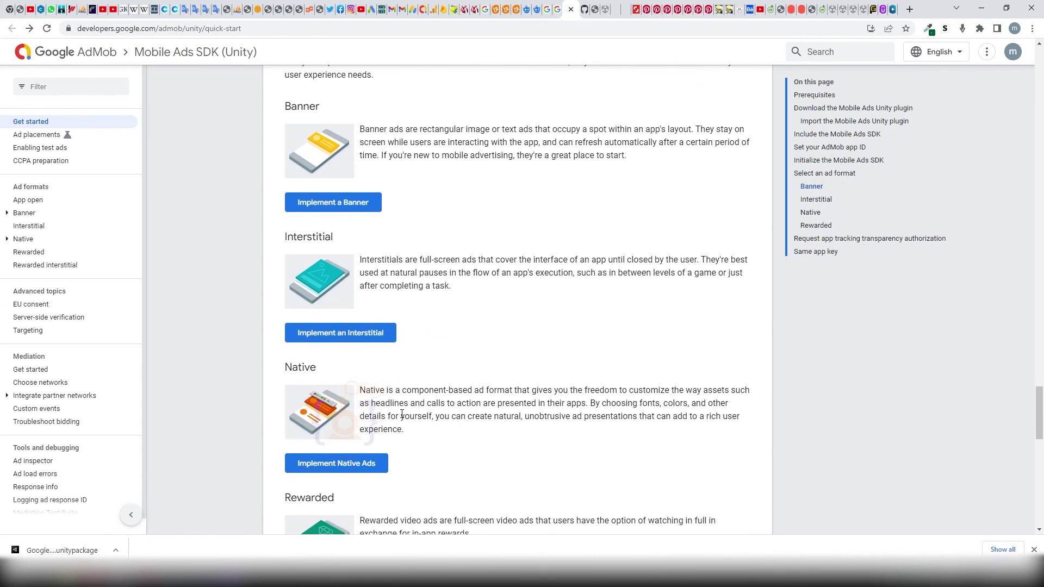
scroll(403, 416, "down", 3)
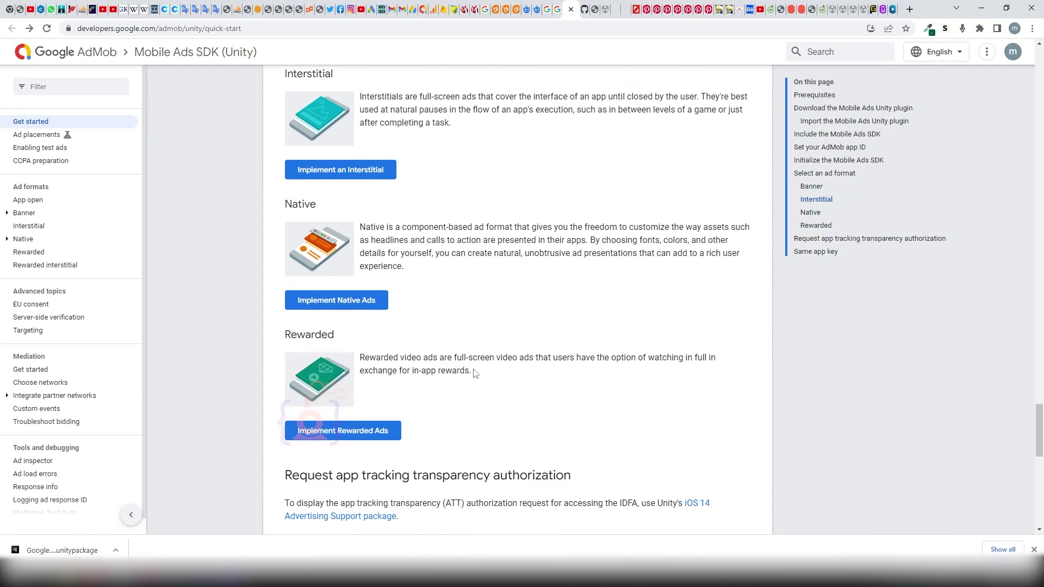